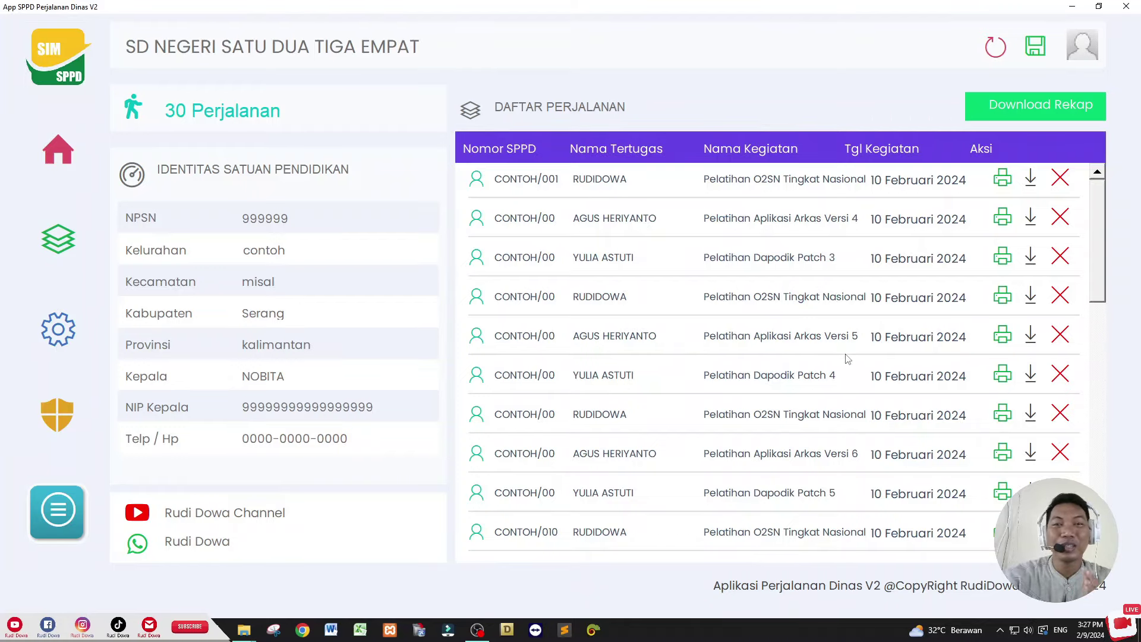
Print the SPPD letter for the second trip, Pelatihan Aplikasi Arkas Versi 4.
{"action": "left_click", "coordinate": [1006, 217]}
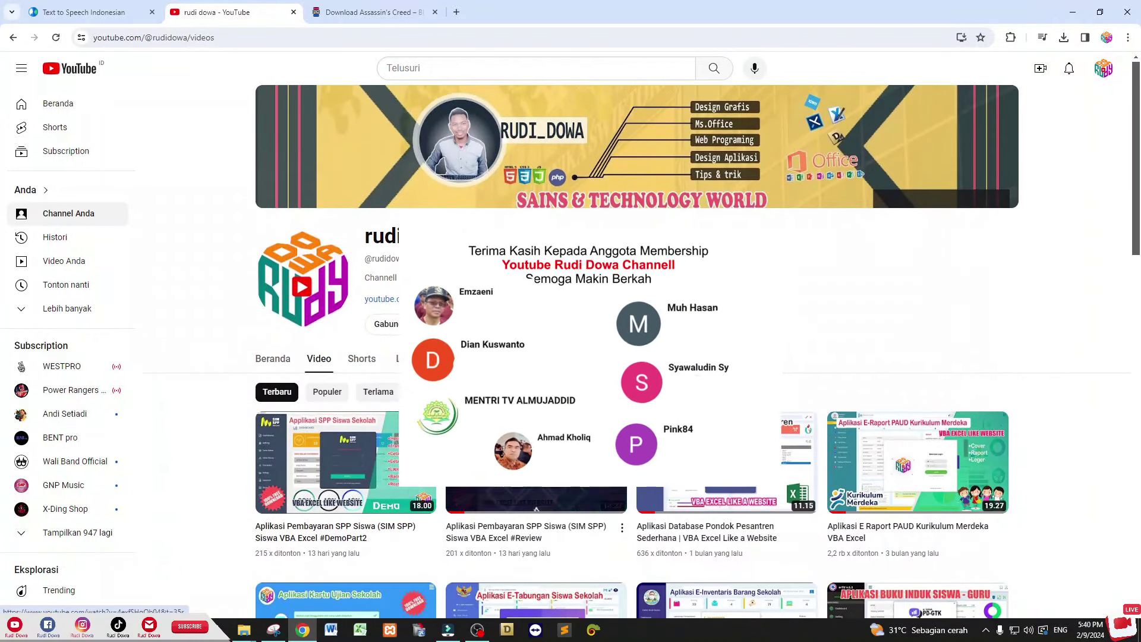
{"action": "scroll", "coordinate": [630, 356], "scroll_direction": "up", "scroll_amount": 2}
{"action": "scroll", "coordinate": [630, 357], "scroll_direction": "up", "scroll_amount": 2}
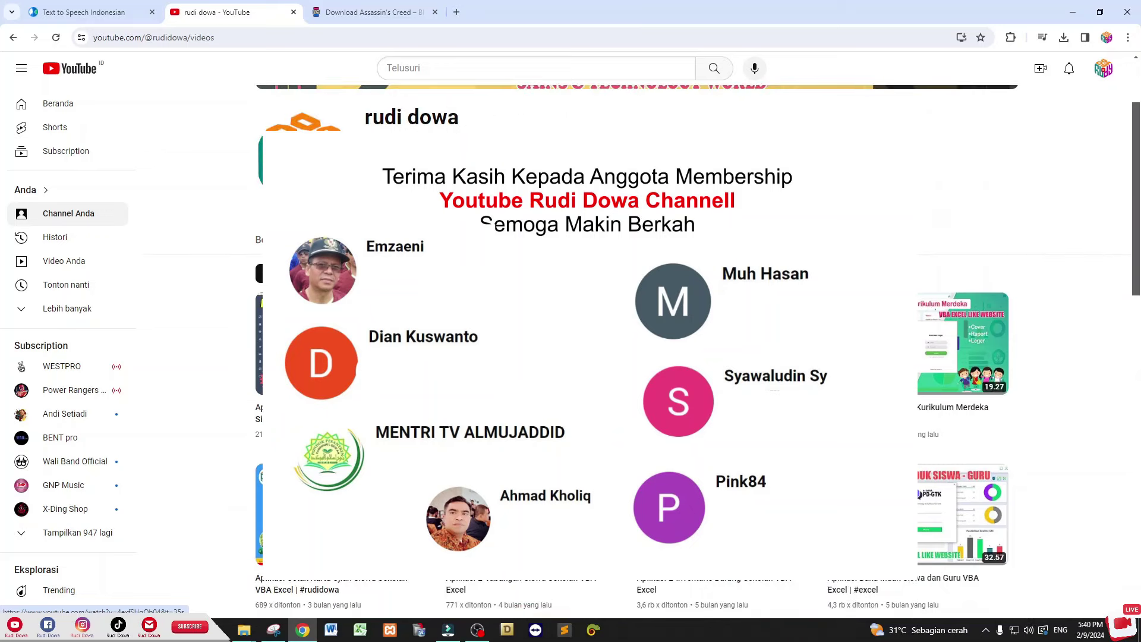
{"action": "scroll", "coordinate": [630, 357], "scroll_direction": "up", "scroll_amount": 2}
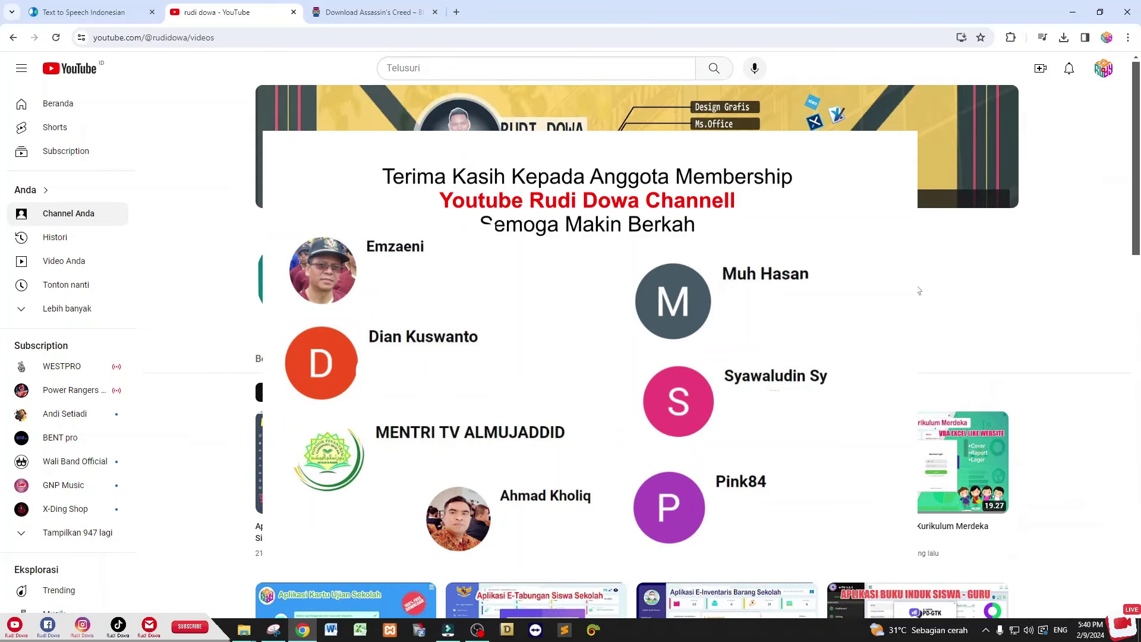
{"action": "scroll", "coordinate": [630, 356], "scroll_direction": "down", "scroll_amount": 3}
{"action": "scroll", "coordinate": [630, 356], "scroll_direction": "down", "scroll_amount": 4}
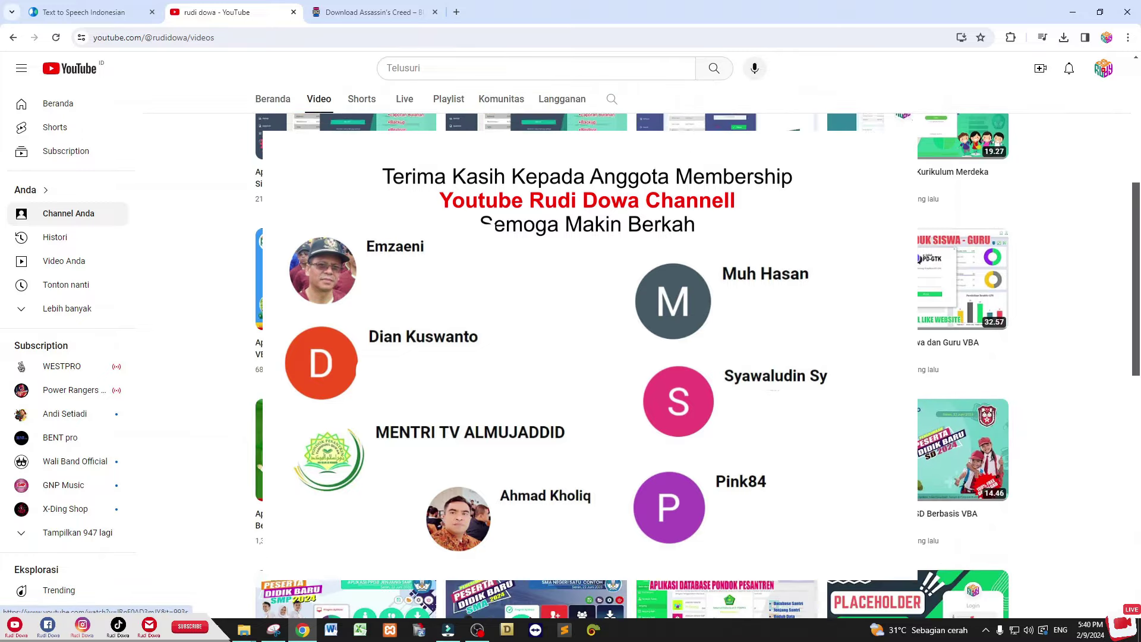
{"action": "scroll", "coordinate": [630, 356], "scroll_direction": "down", "scroll_amount": 3}
{"action": "scroll", "coordinate": [630, 357], "scroll_direction": "down", "scroll_amount": 3}
{"action": "scroll", "coordinate": [630, 357], "scroll_direction": "down", "scroll_amount": 3}
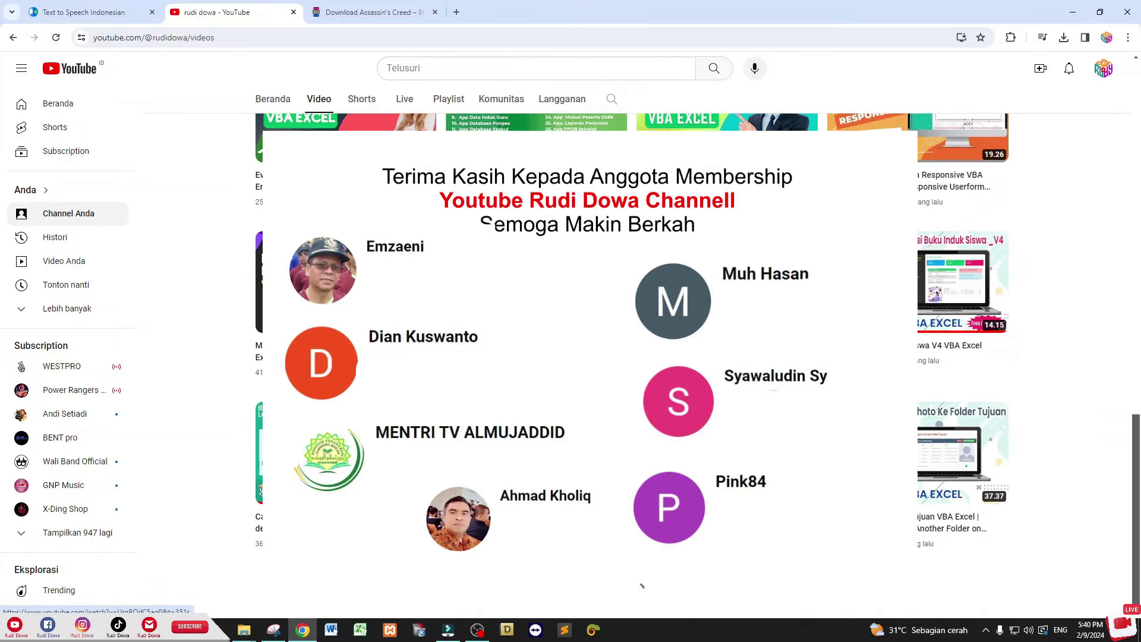
{"action": "scroll", "coordinate": [630, 356], "scroll_direction": "up", "scroll_amount": 2}
{"action": "scroll", "coordinate": [630, 357], "scroll_direction": "up", "scroll_amount": 5}
{"action": "scroll", "coordinate": [630, 357], "scroll_direction": "up", "scroll_amount": 5}
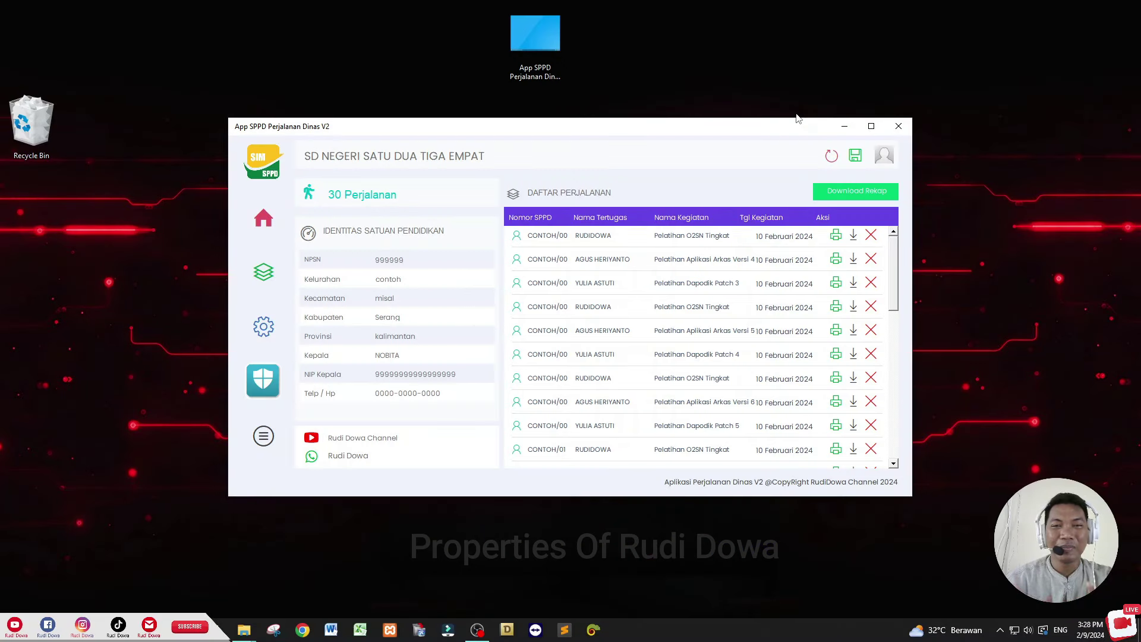
Minimize the App SPPD Perjalanan Dinas V2 window to reveal the desktop.
{"action": "left_click", "coordinate": [869, 126]}
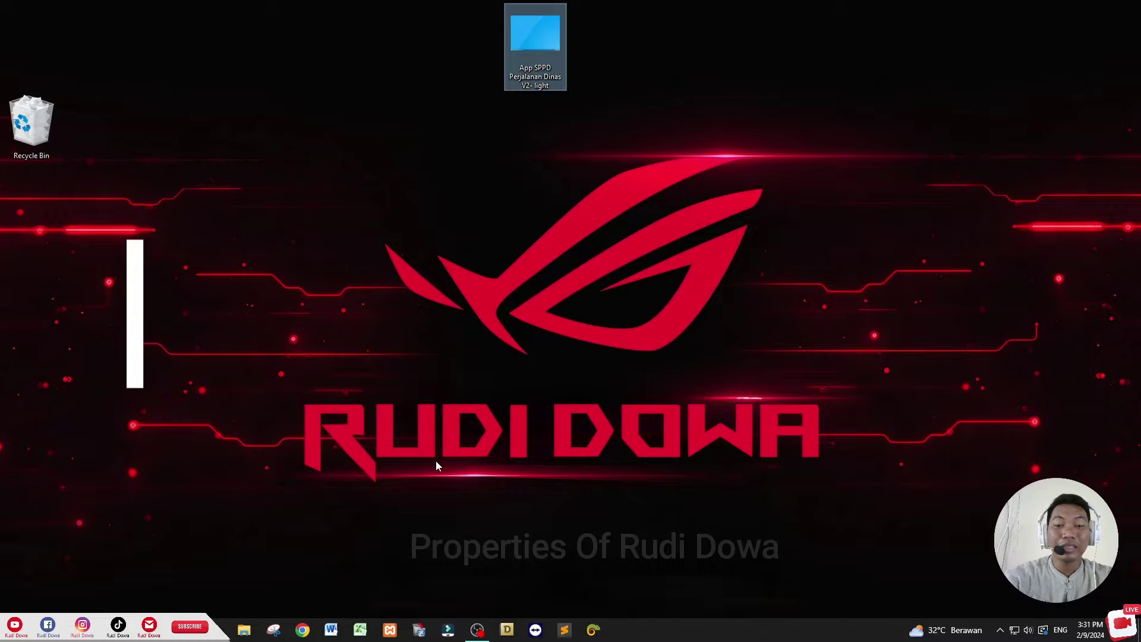
Open the app's desktop folder full-screen and go into assets > fonts.
{"action": "double_click", "coordinate": [525, 52]}
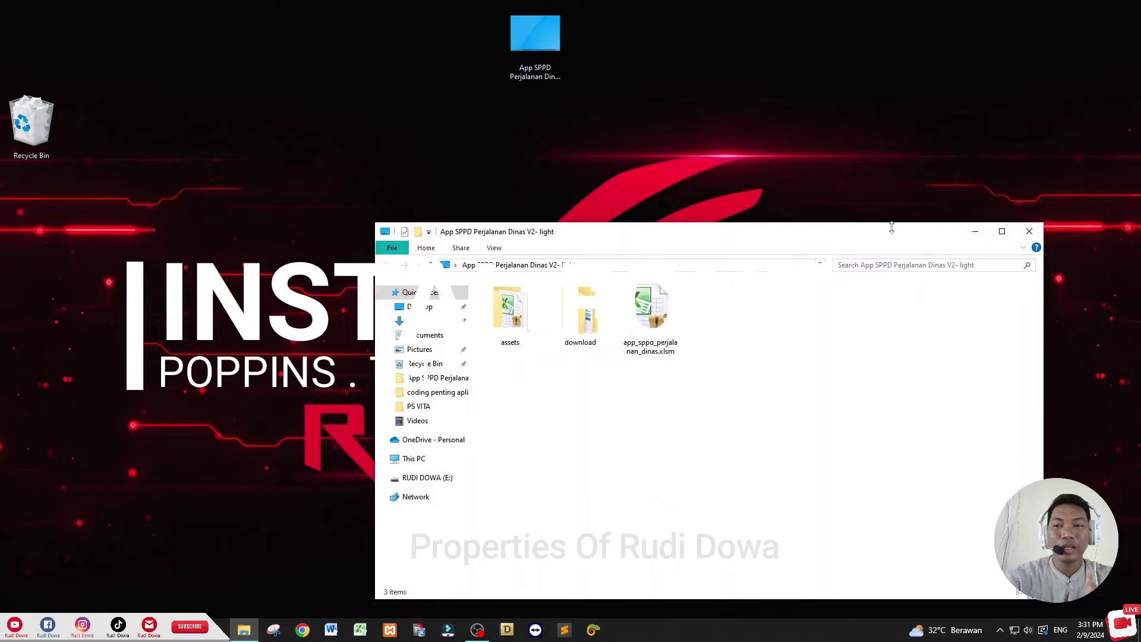
{"action": "left_click", "coordinate": [958, 161]}
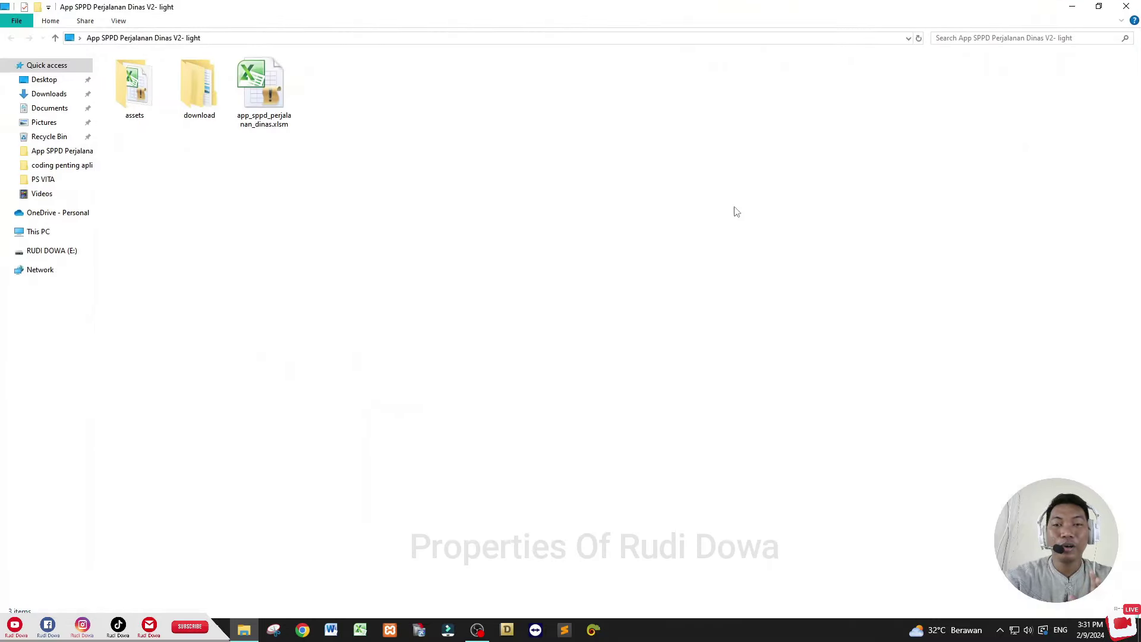
{"action": "left_click", "coordinate": [135, 90]}
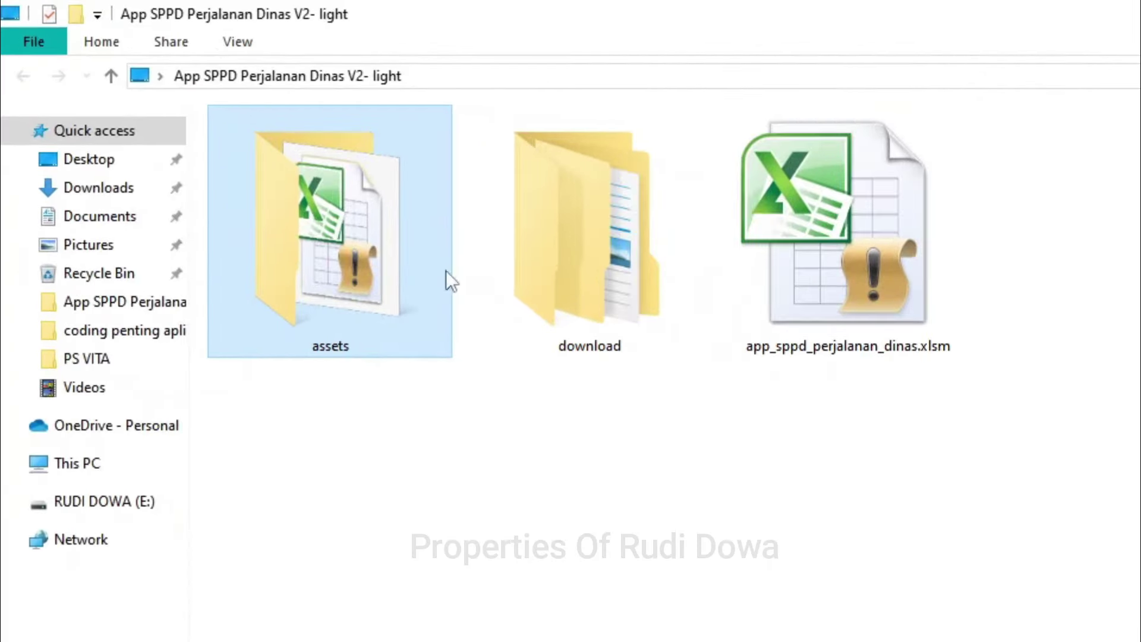
{"action": "double_click", "coordinate": [253, 136]}
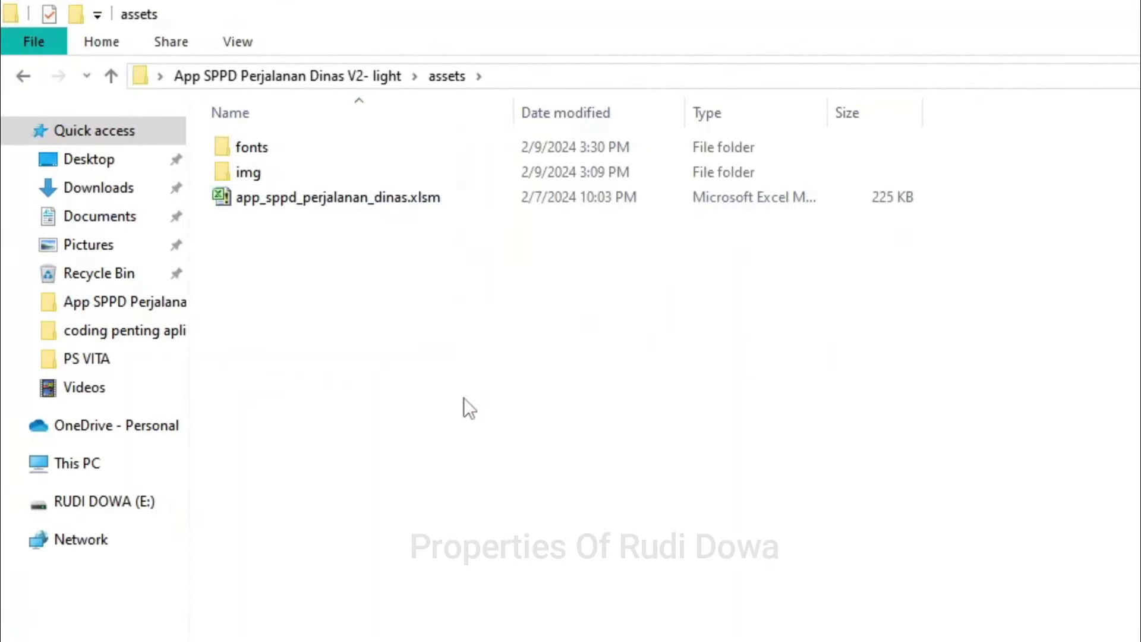
{"action": "double_click", "coordinate": [266, 155]}
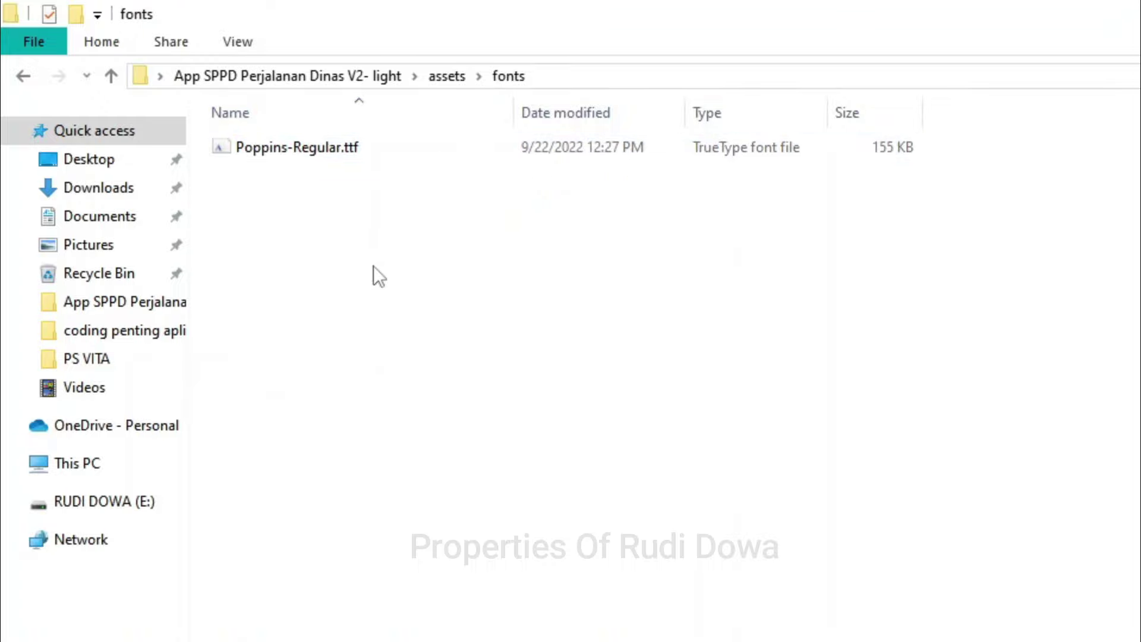
Show Poppins-Regular.ttf as a large icon and bring up its context menu.
{"action": "scroll", "coordinate": [372, 272], "scroll_direction": "up", "scroll_amount": 1, "text": "ctrl"}
{"action": "scroll", "coordinate": [344, 257], "scroll_direction": "up", "scroll_amount": 2, "text": "ctrl"}
{"action": "scroll", "coordinate": [327, 175], "scroll_direction": "up", "scroll_amount": 1, "text": "ctrl"}
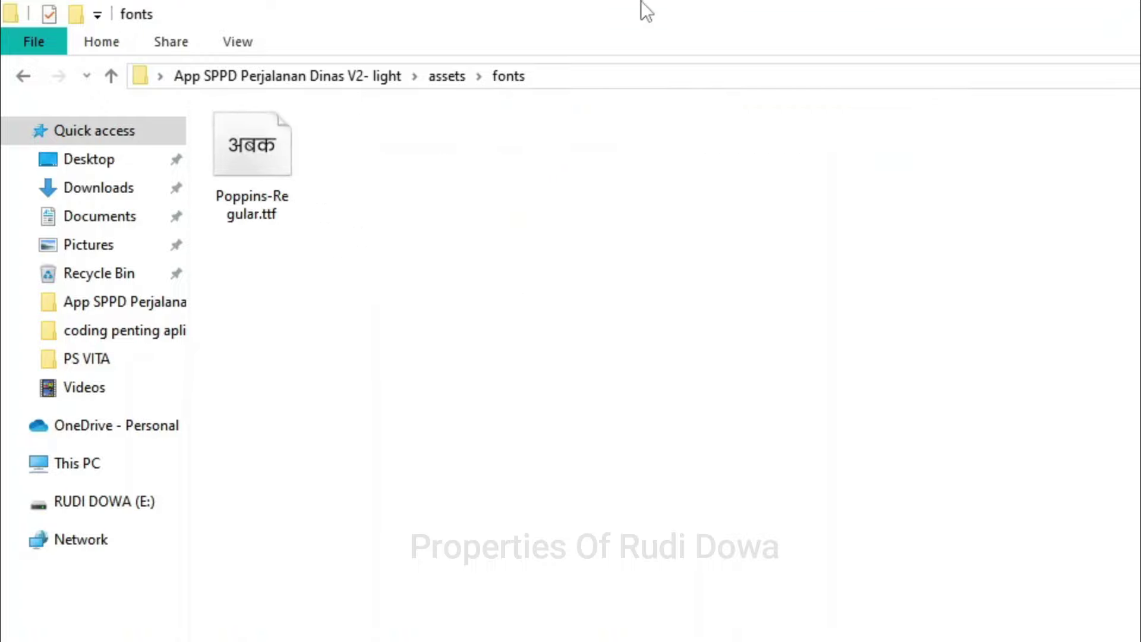
{"action": "left_click", "coordinate": [291, 136]}
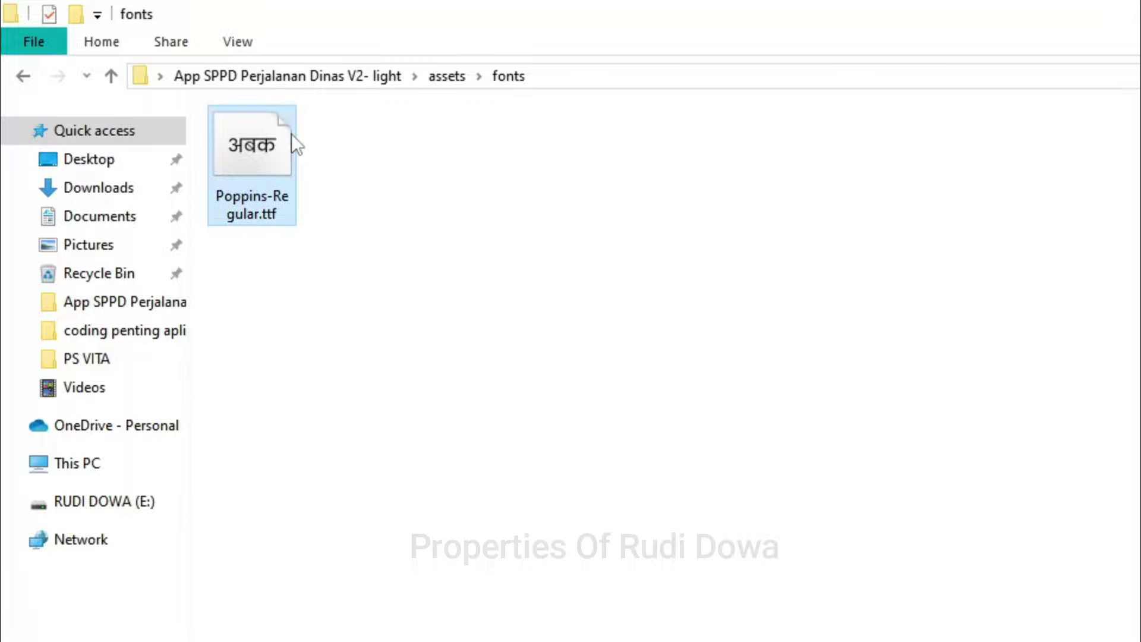
{"action": "right_click", "coordinate": [270, 156]}
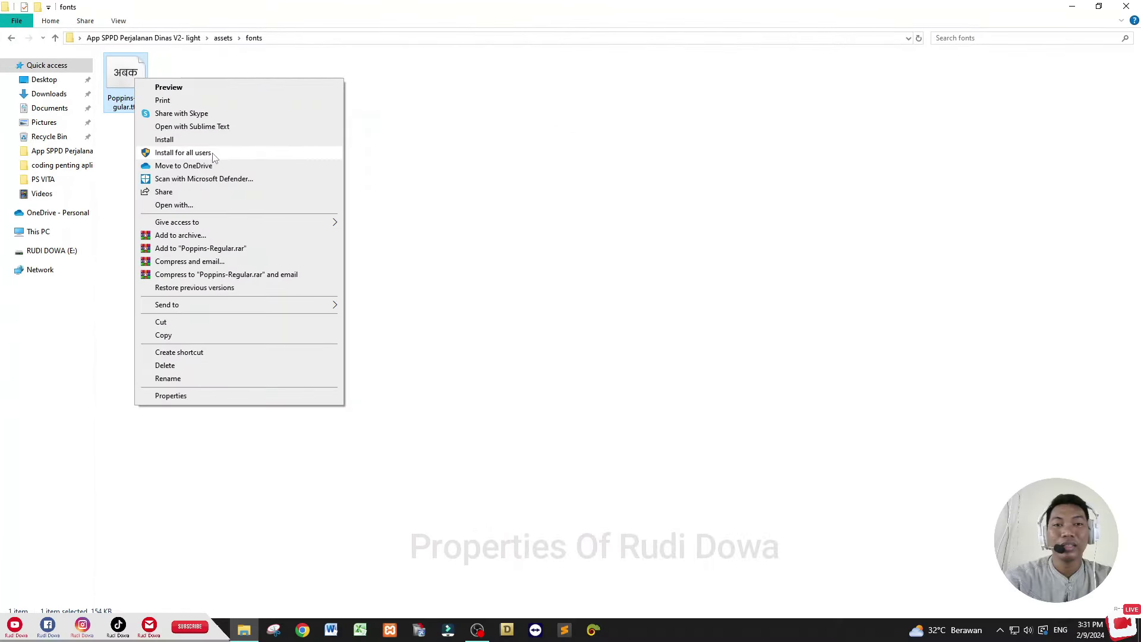
{"action": "left_click", "coordinate": [521, 158]}
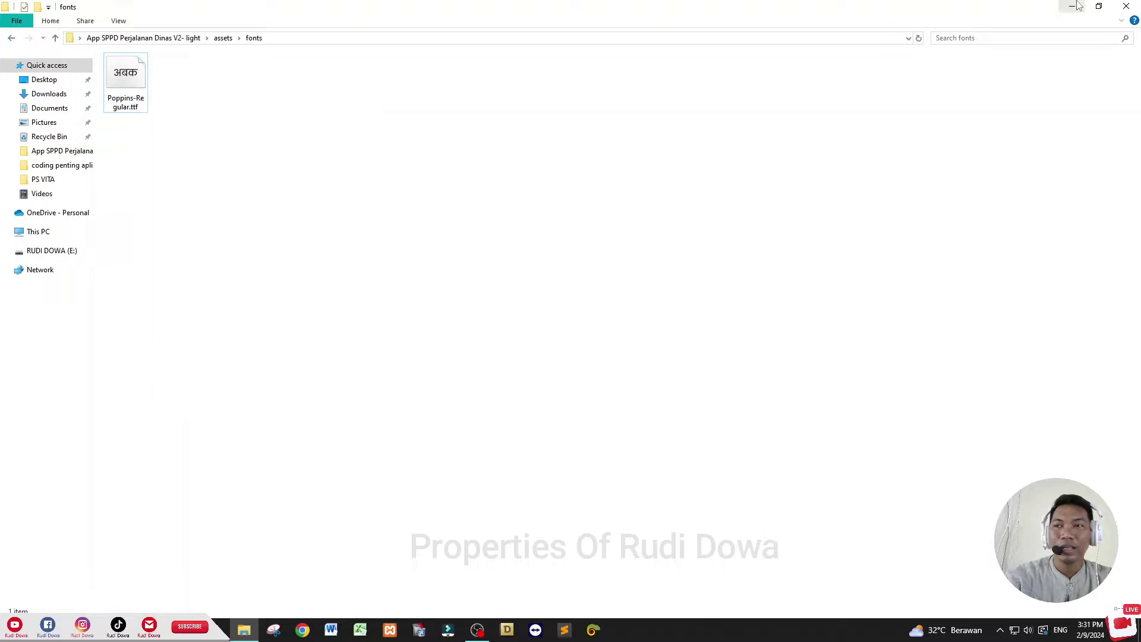
Enable the Developer tab through Excel Options > Customize Ribbon.
{"action": "left_click", "coordinate": [1126, 6]}
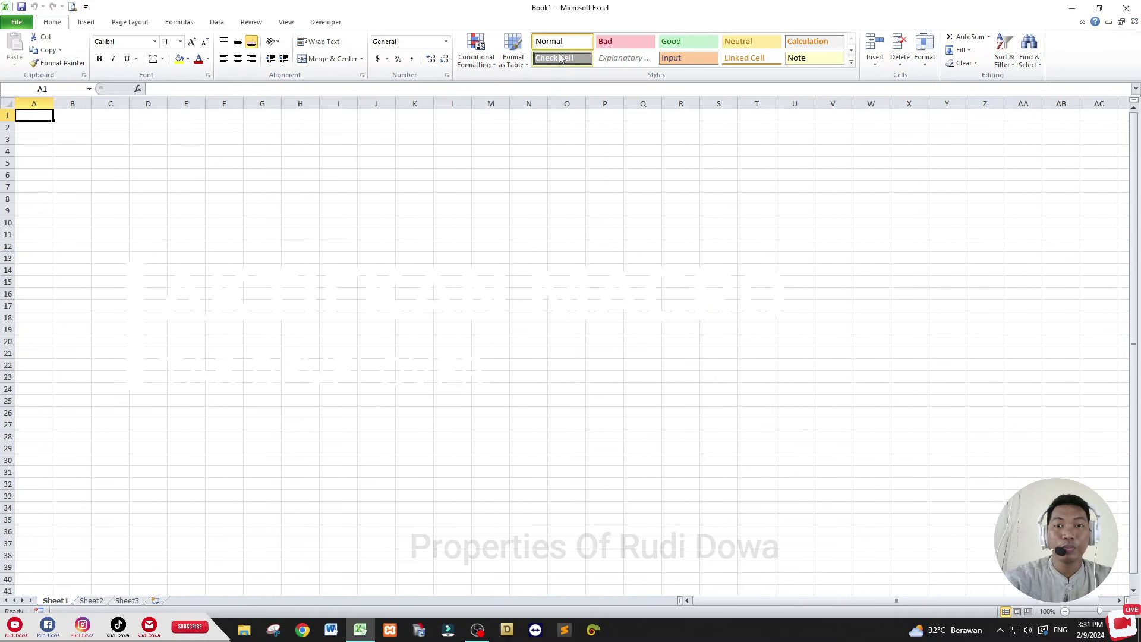
{"action": "left_click", "coordinate": [16, 22]}
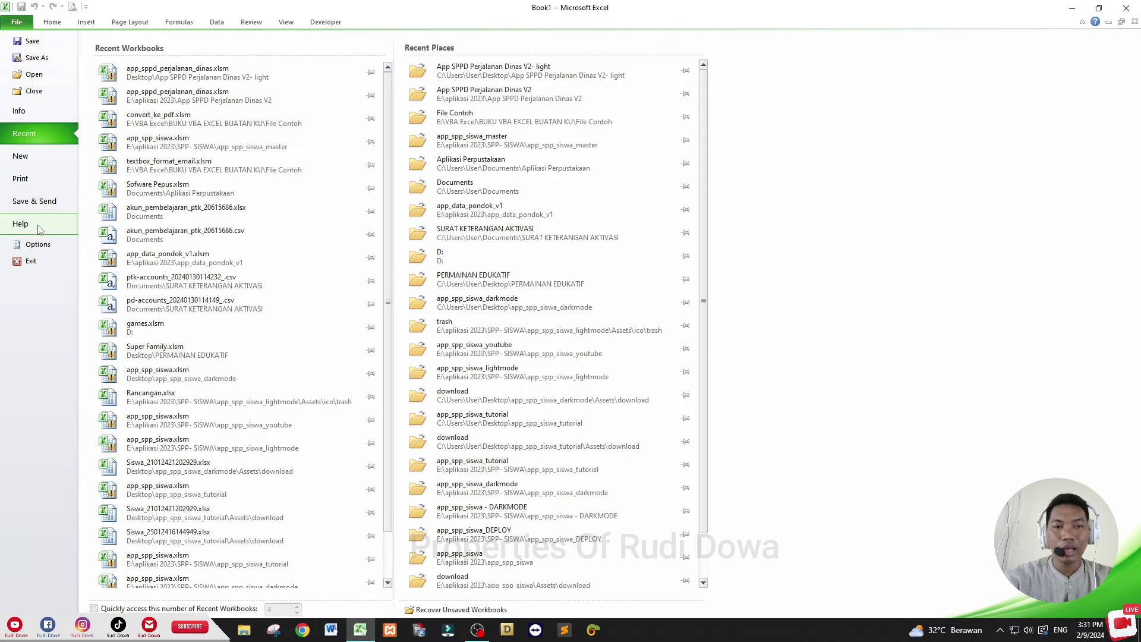
{"action": "left_click", "coordinate": [38, 244]}
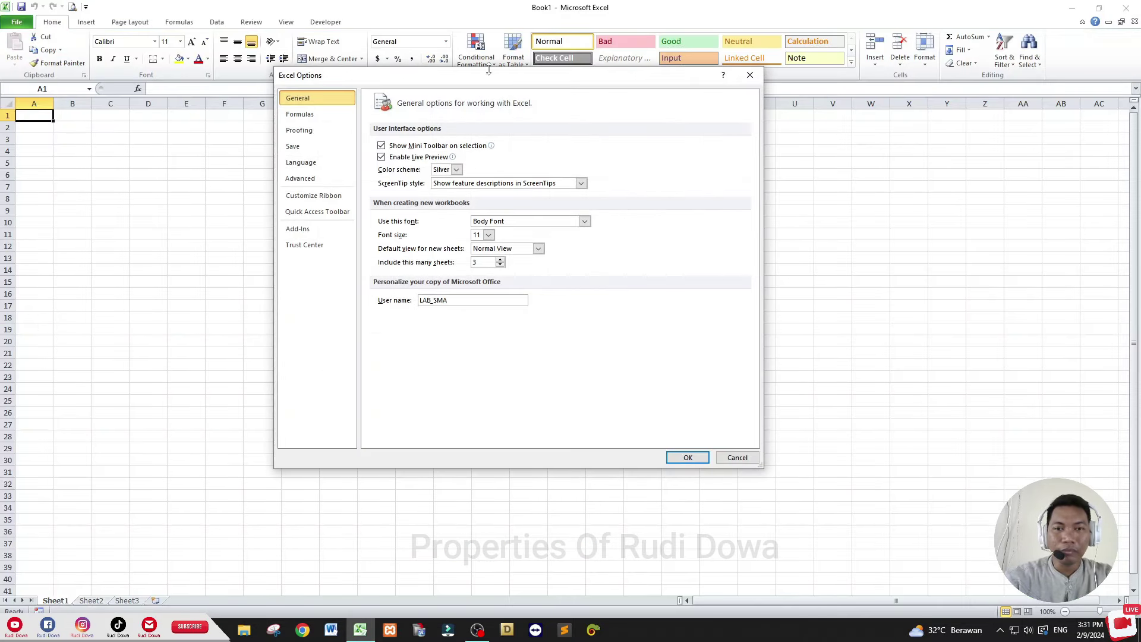
{"action": "left_click", "coordinate": [307, 201]}
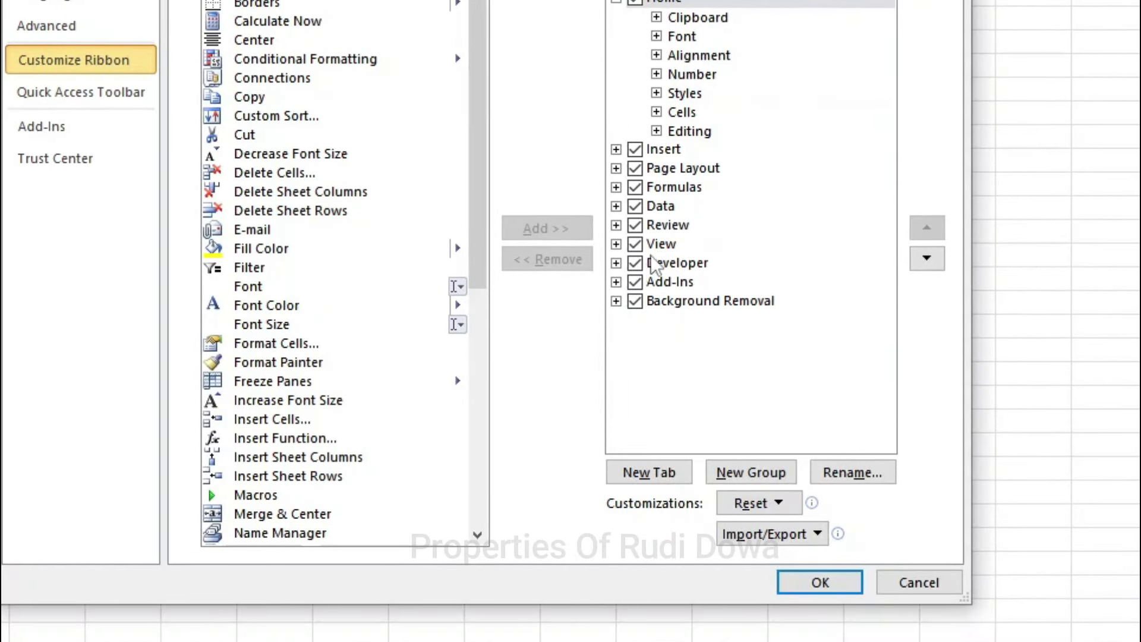
{"action": "left_click", "coordinate": [635, 263]}
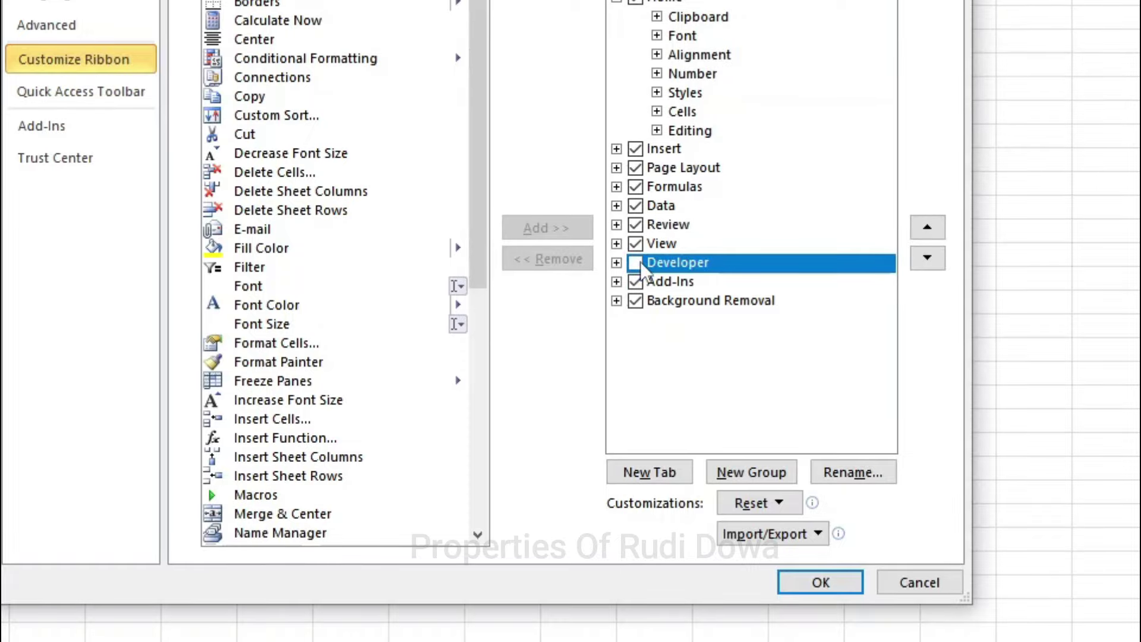
{"action": "left_click", "coordinate": [638, 262]}
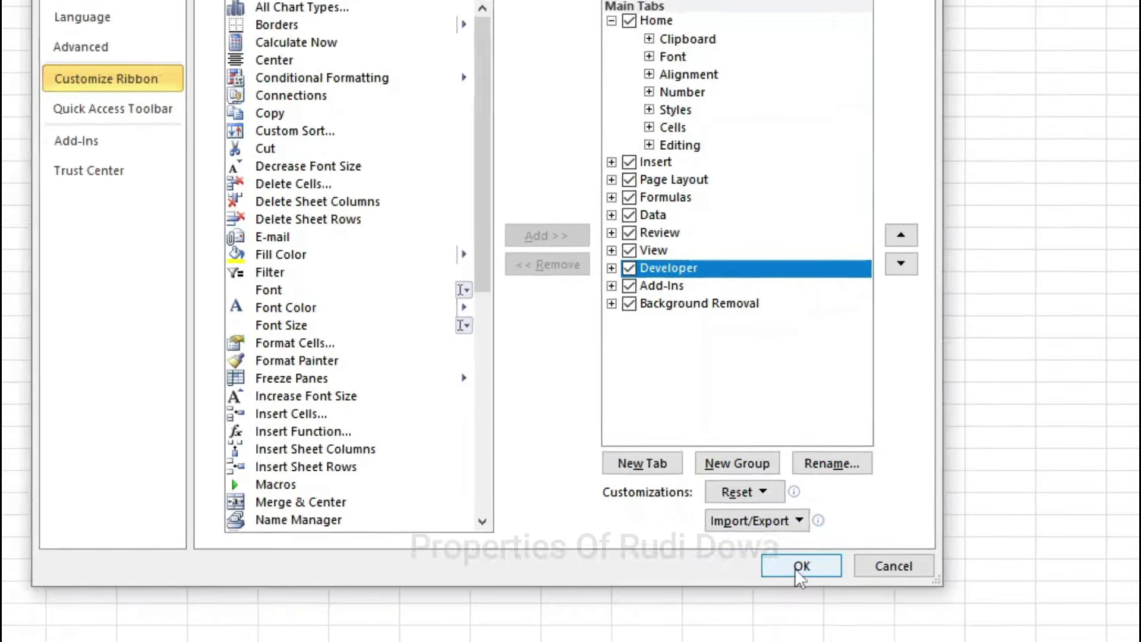
{"action": "left_click", "coordinate": [820, 581]}
{"action": "left_click", "coordinate": [684, 459]}
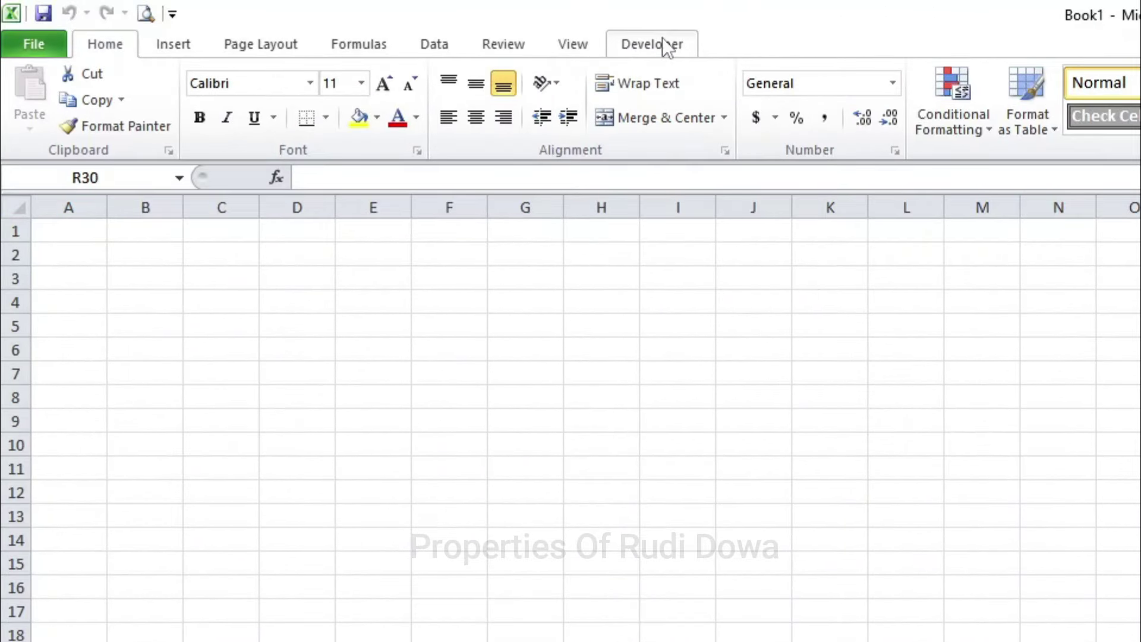
Set Macro Security to enable all macros and trust VBA project access.
{"action": "left_click", "coordinate": [332, 22]}
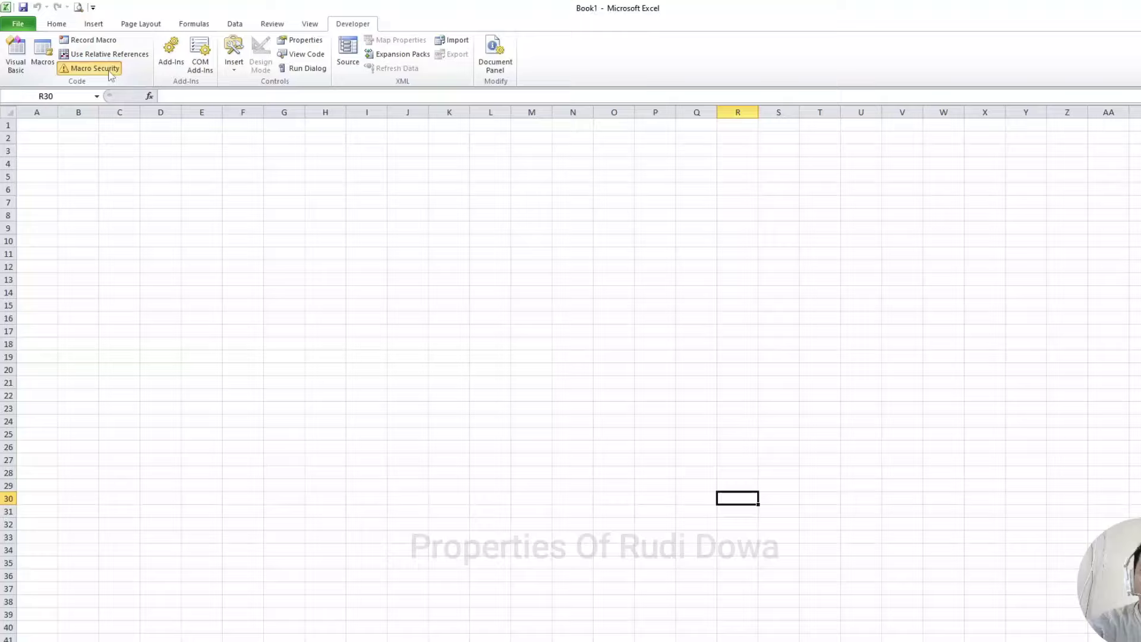
{"action": "left_click", "coordinate": [111, 74]}
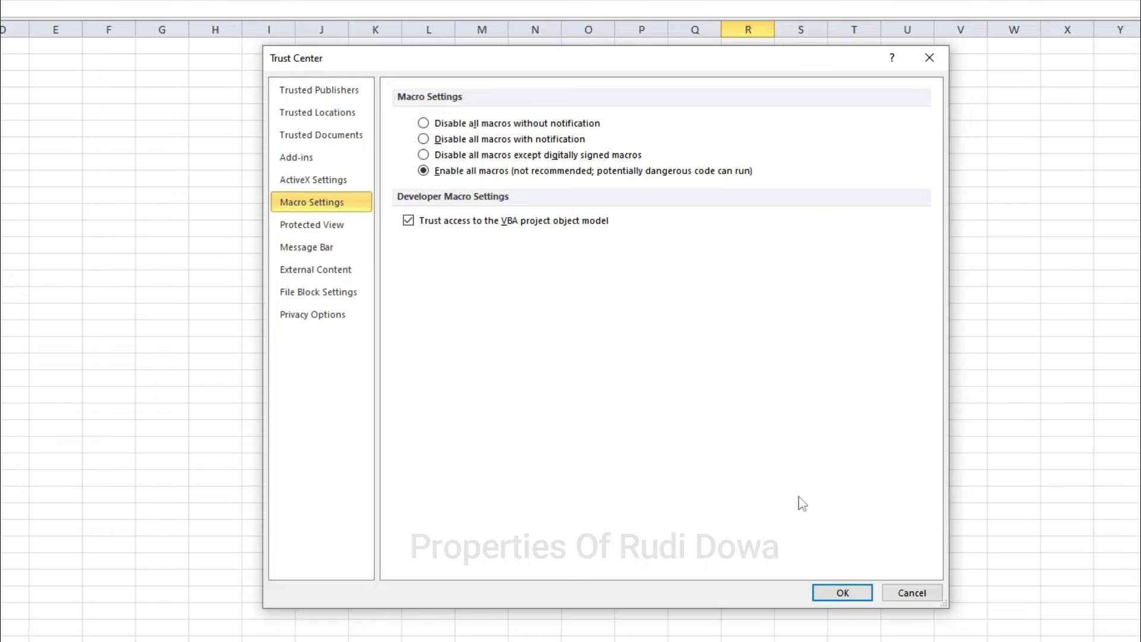
{"action": "left_click", "coordinate": [834, 591]}
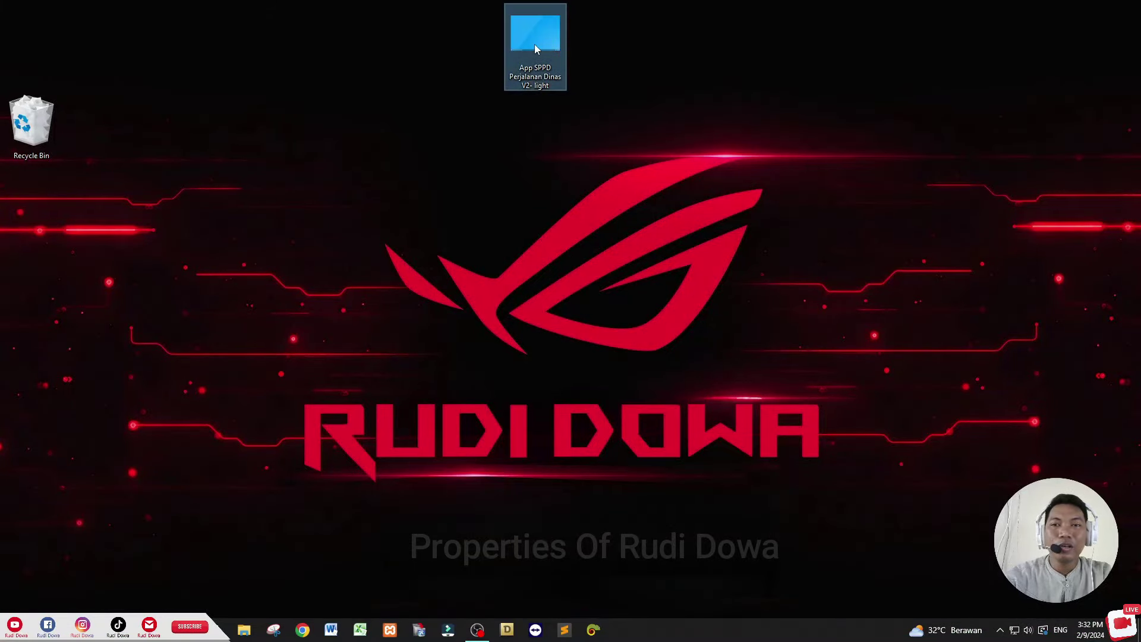
Launch the SPPD workbook from the App SPPD desktop folder.
{"action": "double_click", "coordinate": [534, 44]}
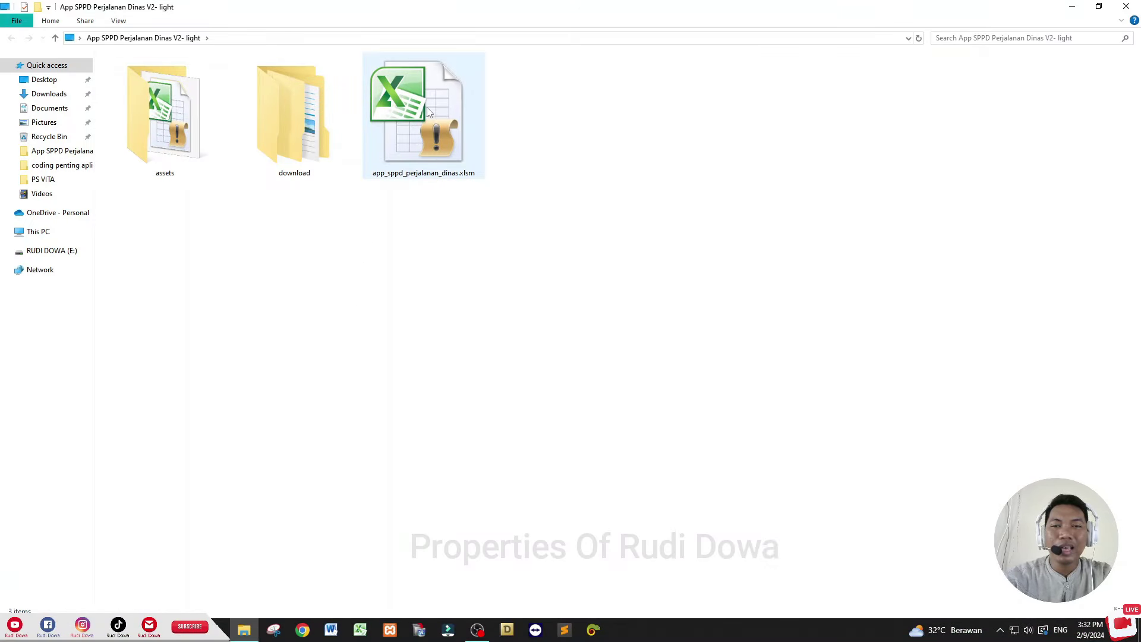
{"action": "mouse_move", "coordinate": [424, 114]}
{"action": "double_click", "coordinate": [425, 102]}
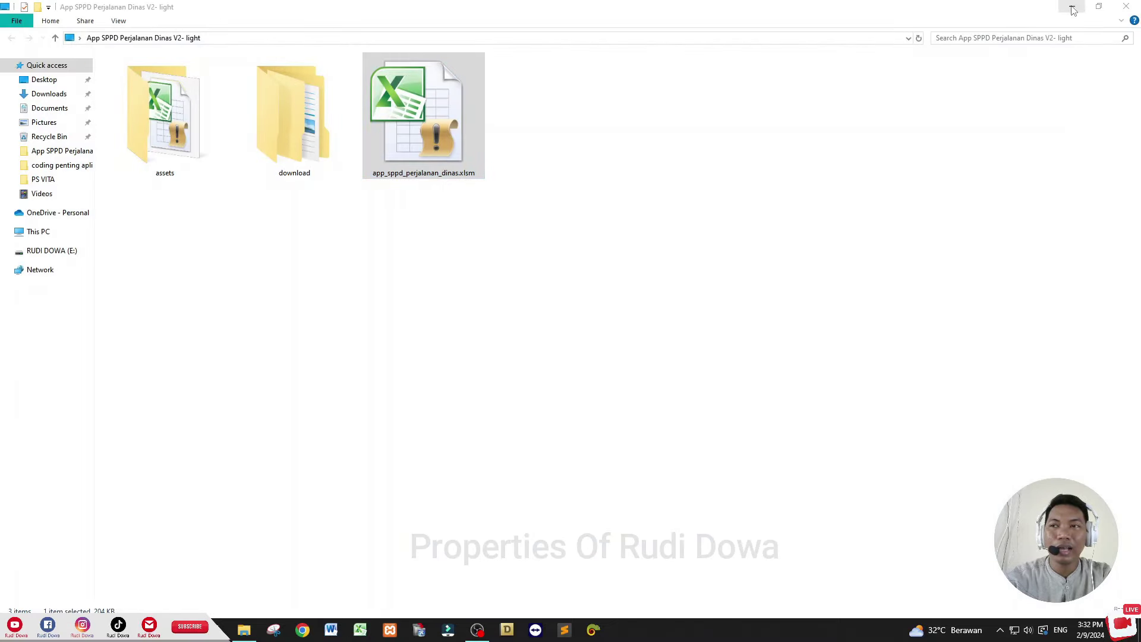
{"action": "left_click", "coordinate": [1071, 5]}
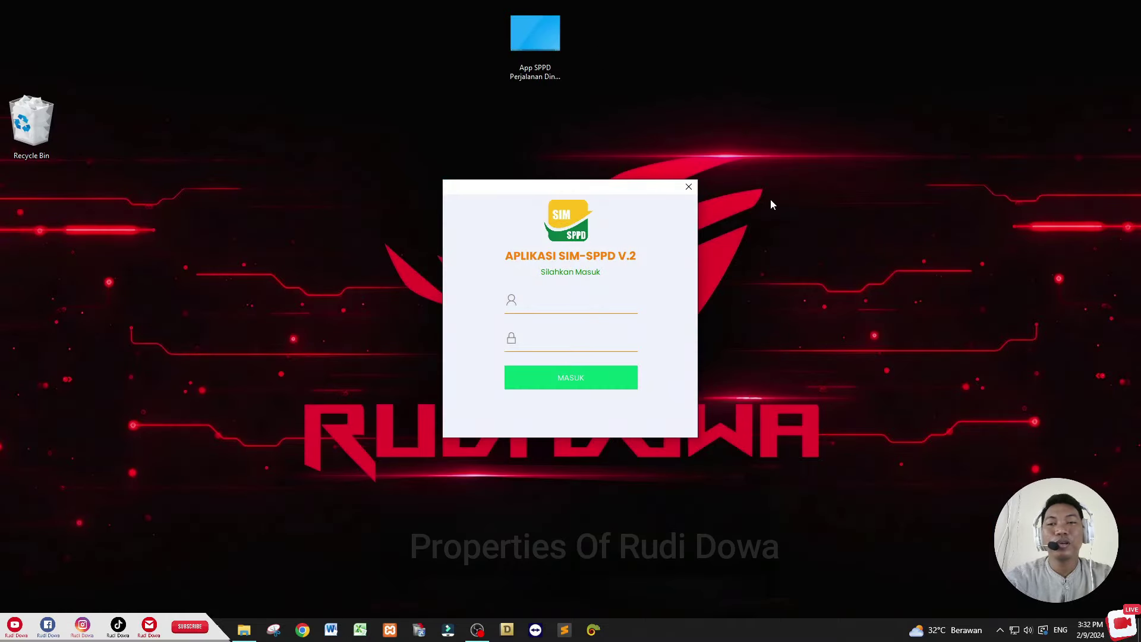
Edit the login username, deleting its final letter with Backspace.
{"action": "left_click", "coordinate": [604, 303]}
{"action": "type", "text": "admin"}
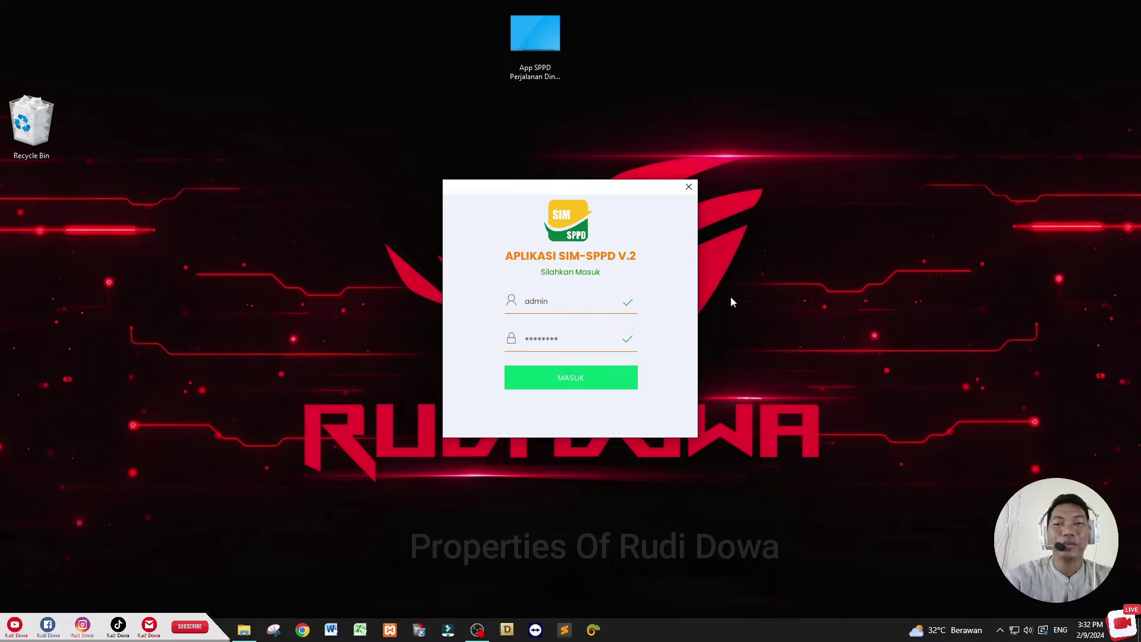
{"action": "double_click", "coordinate": [569, 302]}
{"action": "left_click", "coordinate": [567, 306]}
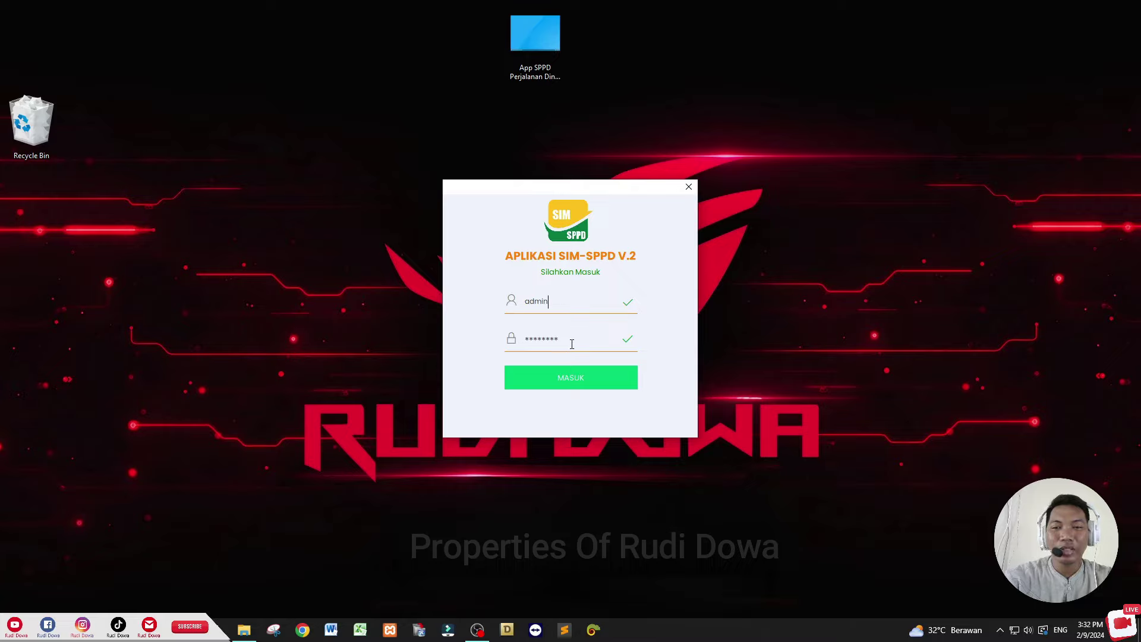
{"action": "left_click", "coordinate": [632, 307]}
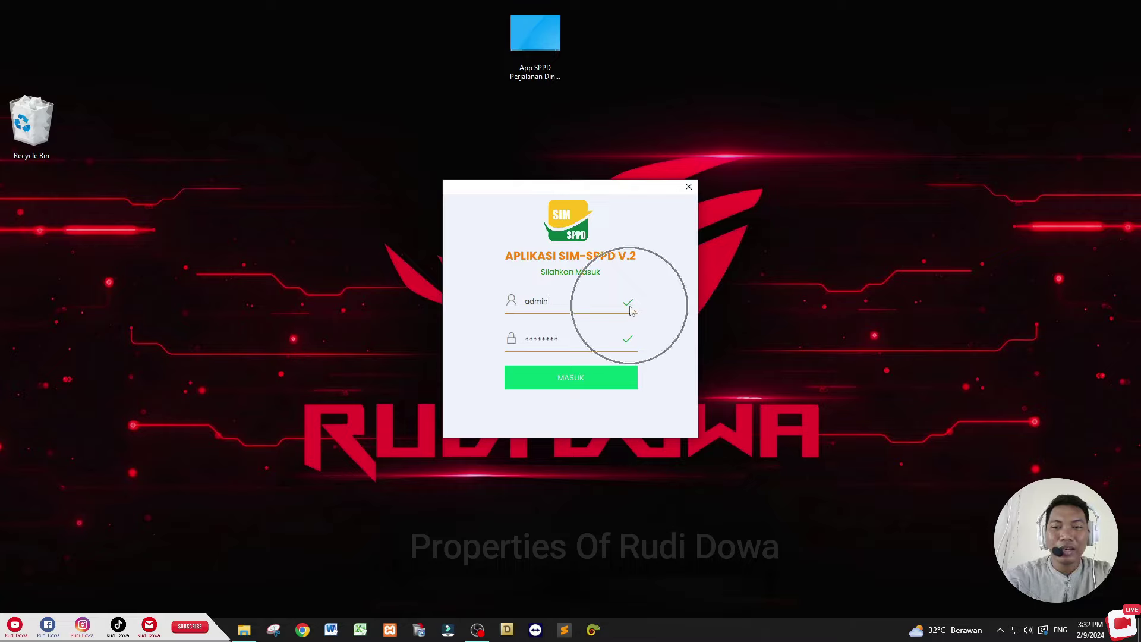
{"action": "key", "text": "BackSpace"}
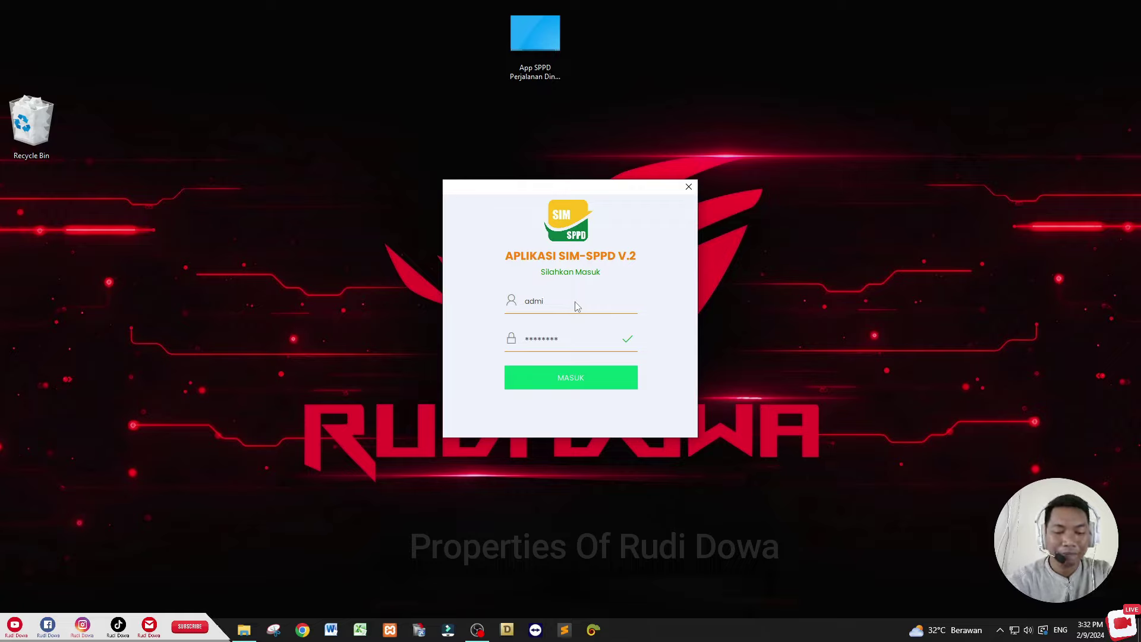
Log in with MASUK and maximize the app to show the 30-trip dashboard.
{"action": "left_click", "coordinate": [593, 384]}
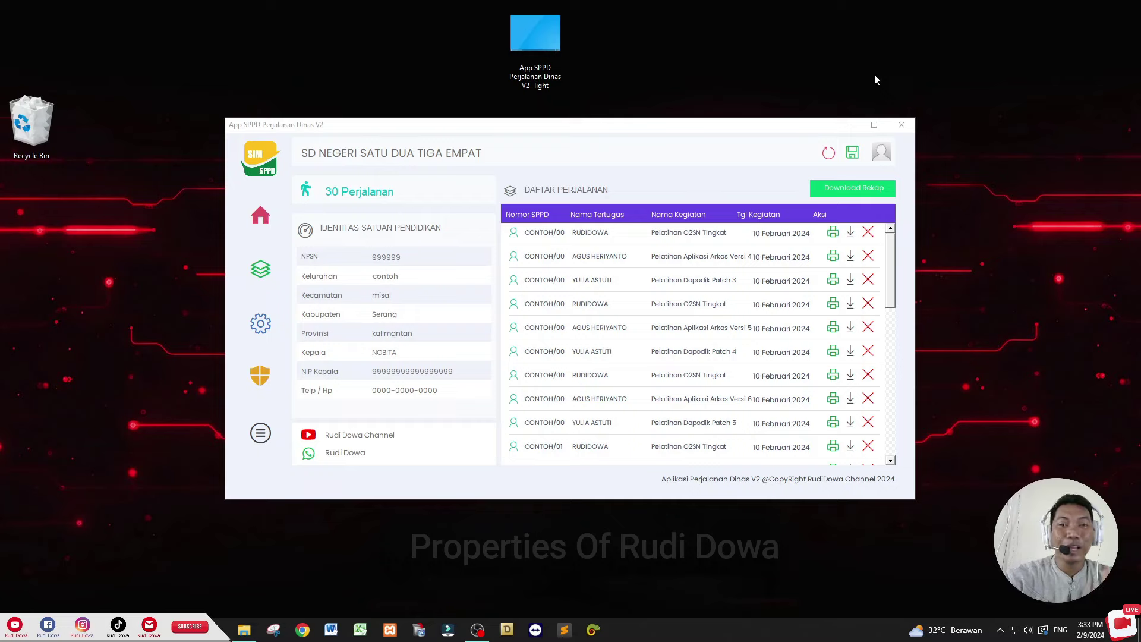
{"action": "left_click", "coordinate": [874, 125]}
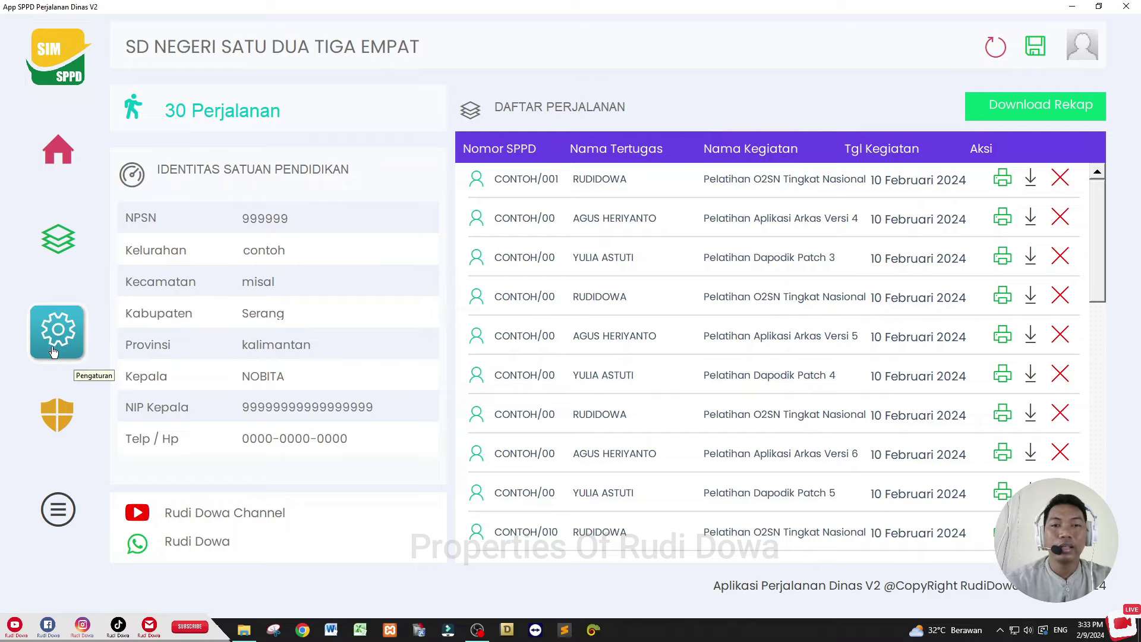
{"action": "left_click", "coordinate": [53, 423]}
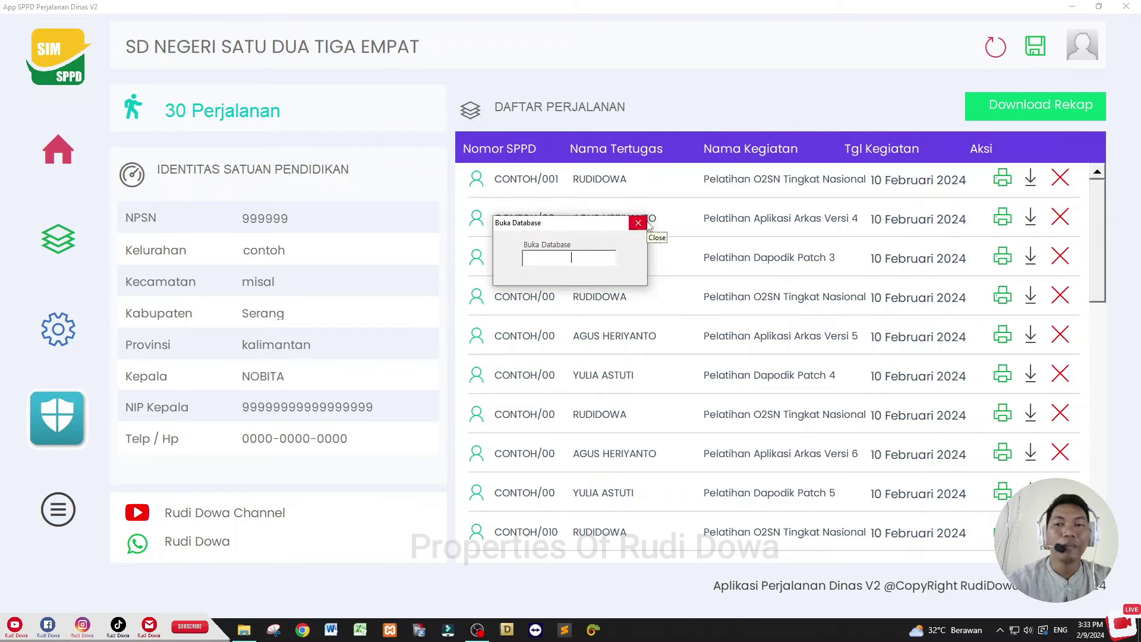
{"action": "left_click", "coordinate": [638, 223]}
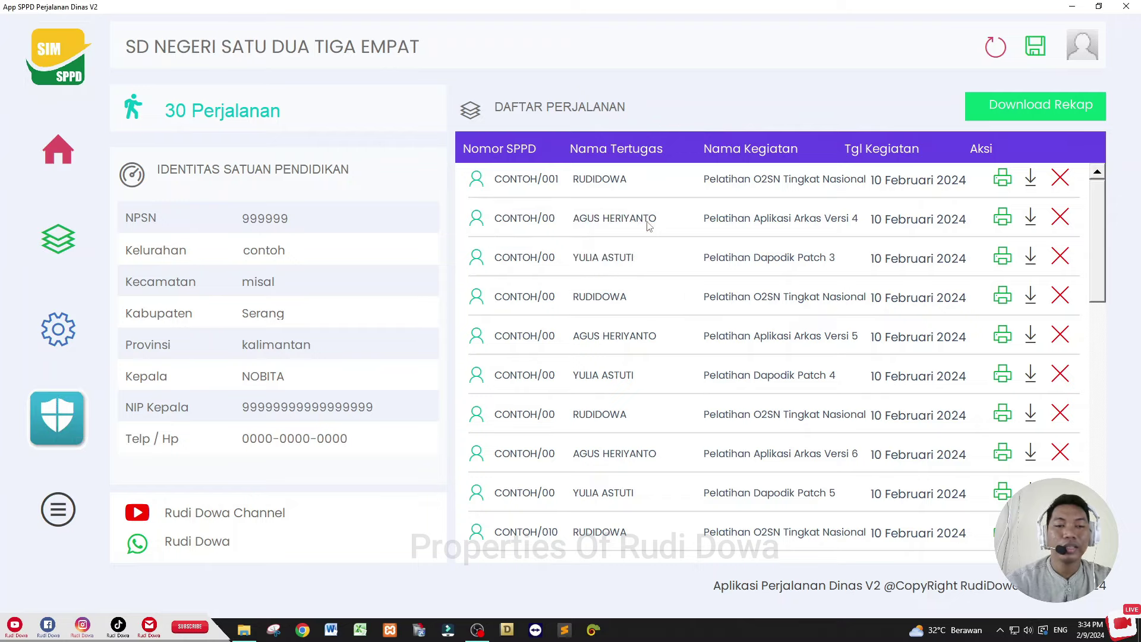
{"action": "left_click", "coordinate": [53, 515]}
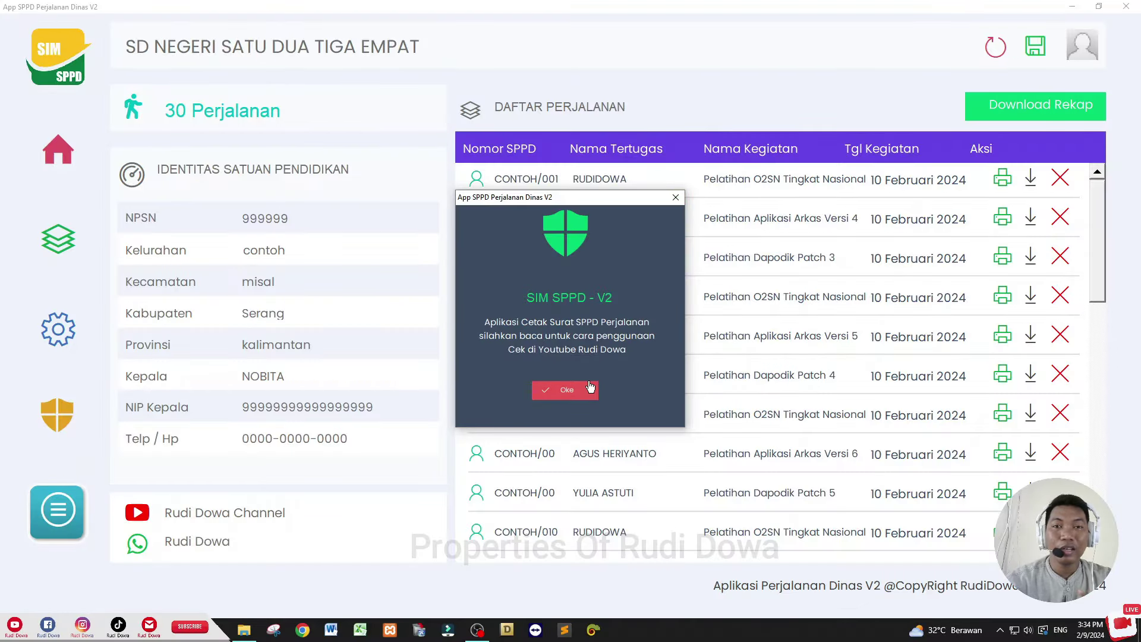
{"action": "left_click", "coordinate": [675, 198]}
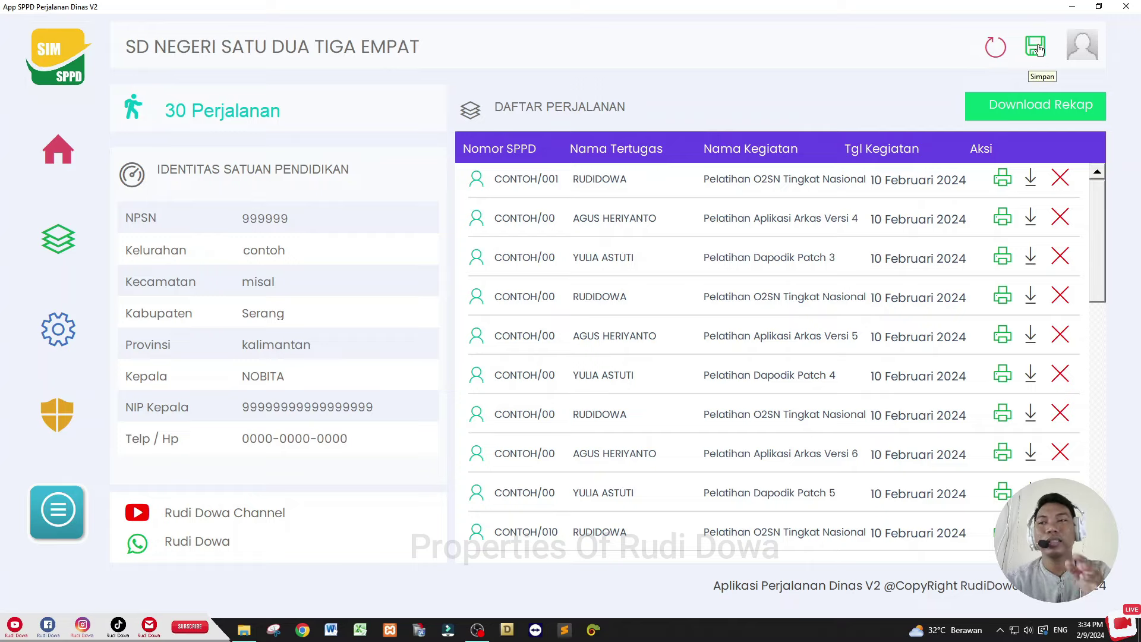
{"action": "left_click", "coordinate": [1077, 54]}
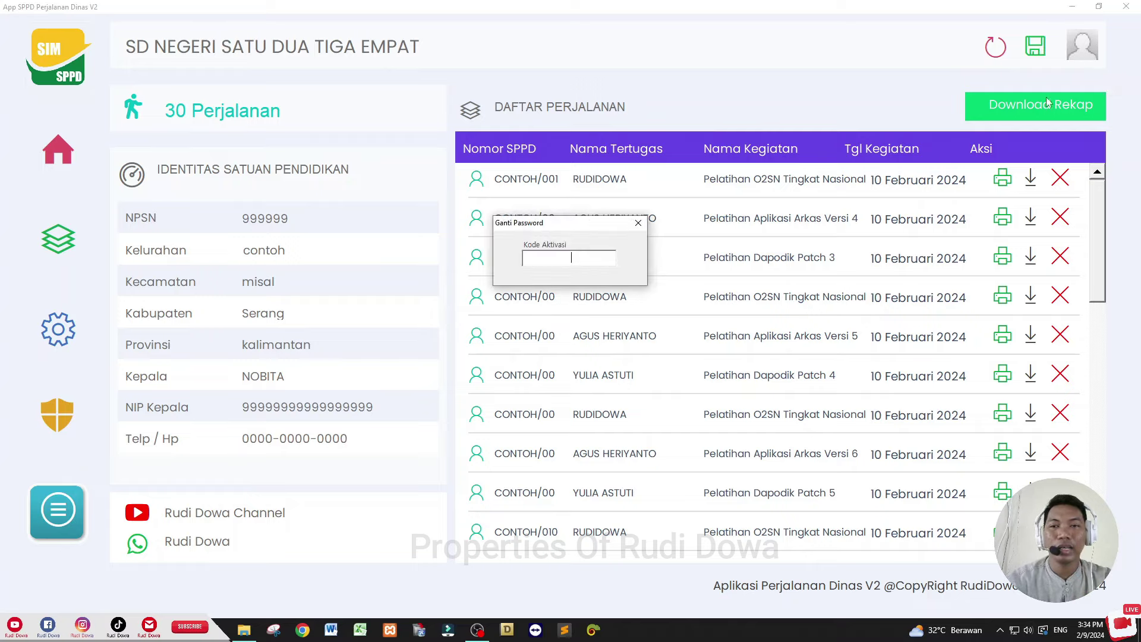
{"action": "left_click", "coordinate": [643, 225]}
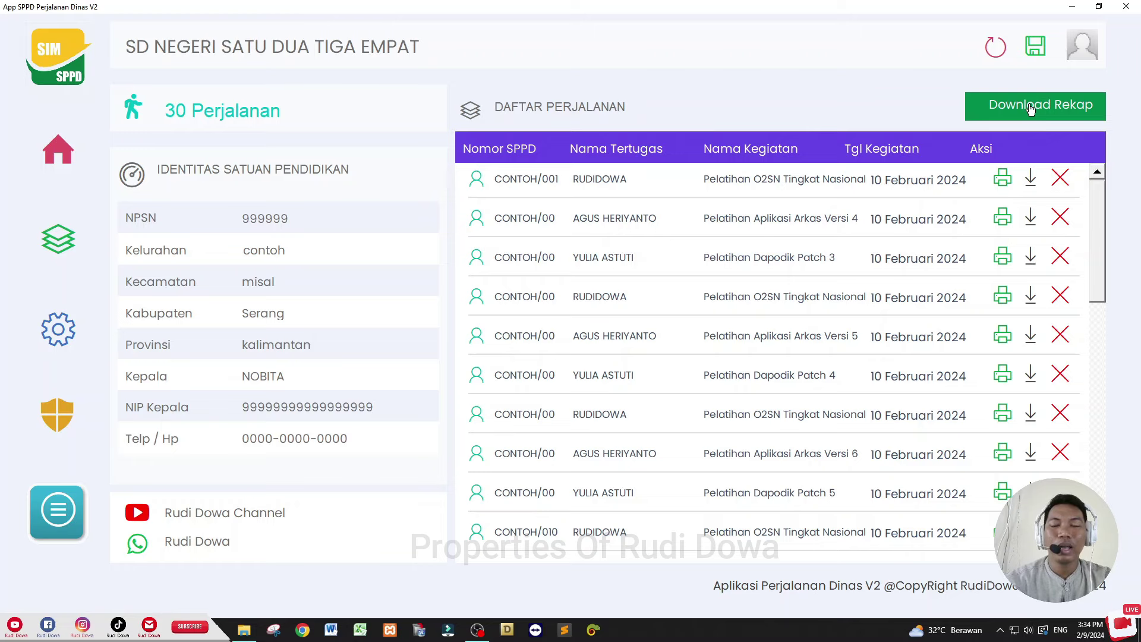
{"action": "left_click_drag", "start_coordinate": [1098, 209], "coordinate": [1108, 208]}
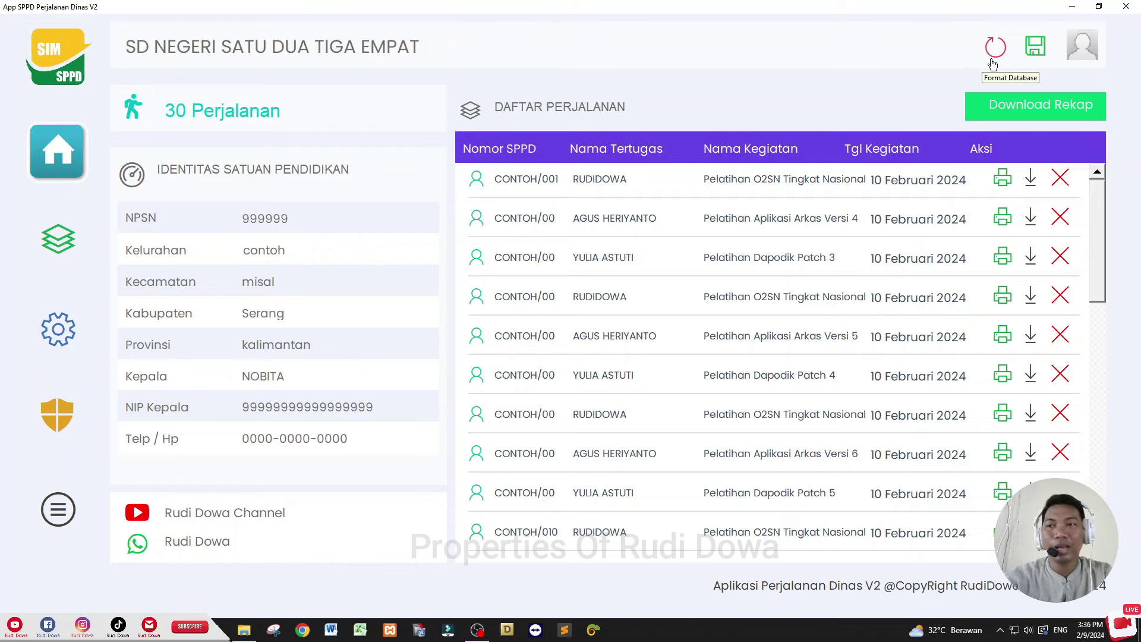
{"action": "left_click_drag", "start_coordinate": [1101, 193], "coordinate": [1107, 204]}
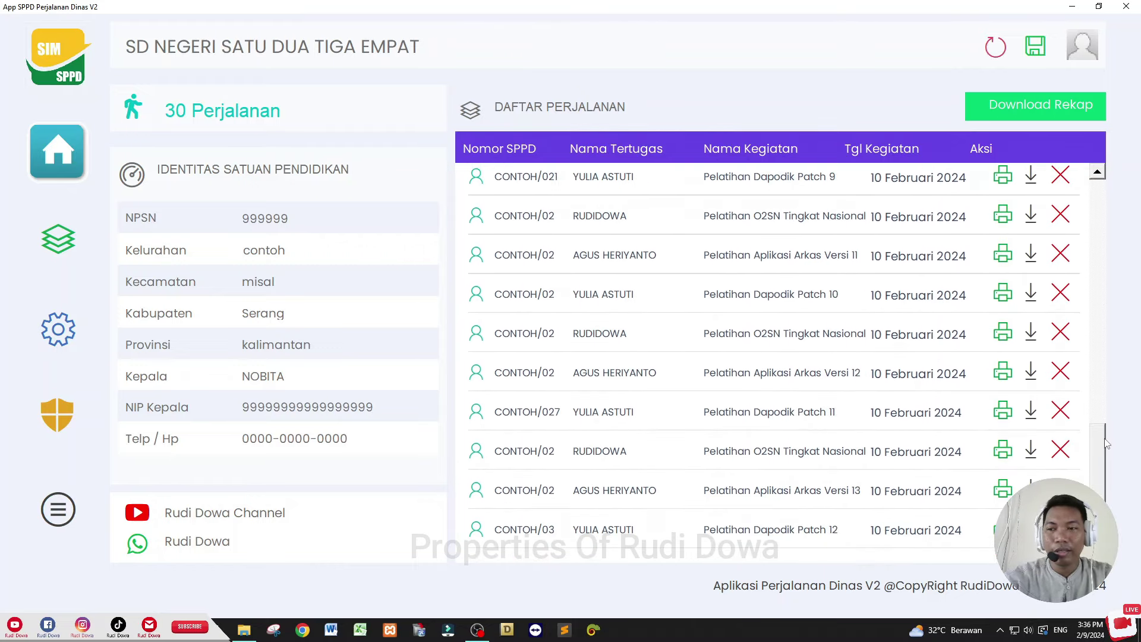
Run Format Database and confirm, leaving 0 Perjalanan in the trip list.
{"action": "scroll", "coordinate": [1107, 204], "scroll_direction": "up", "scroll_amount": 1}
{"action": "left_click", "coordinate": [995, 47]}
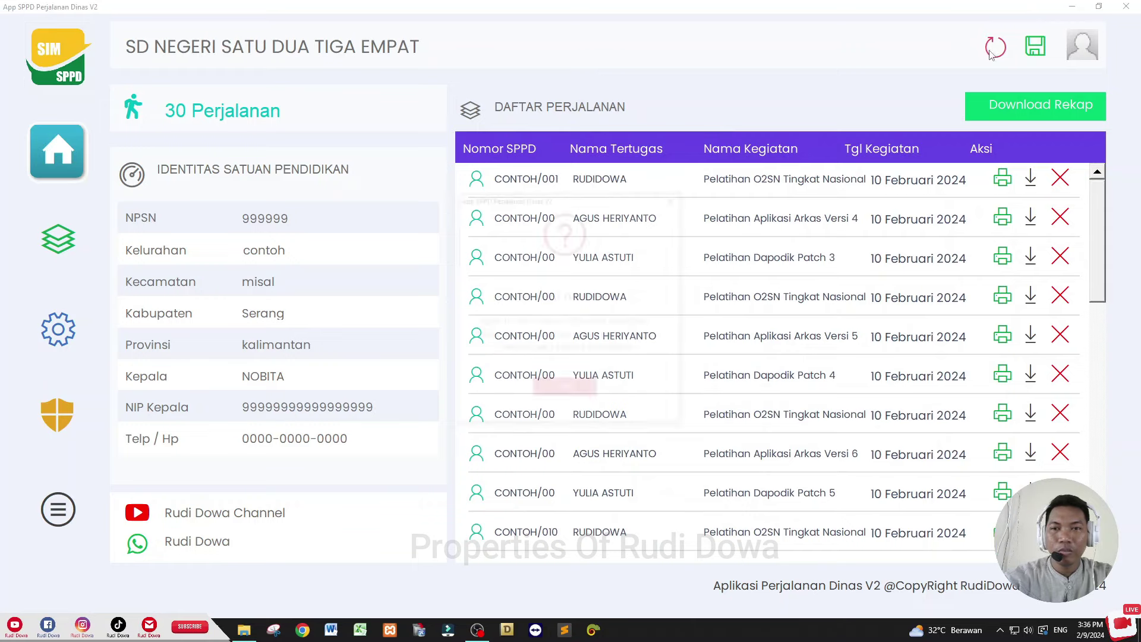
{"action": "left_click", "coordinate": [575, 392]}
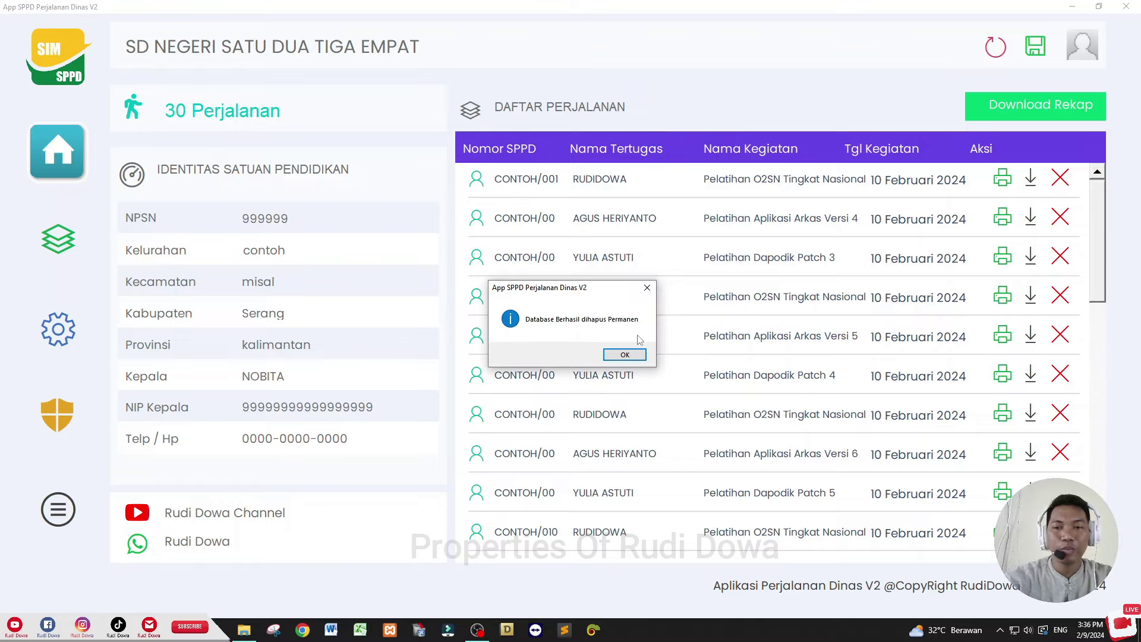
{"action": "left_click", "coordinate": [616, 359]}
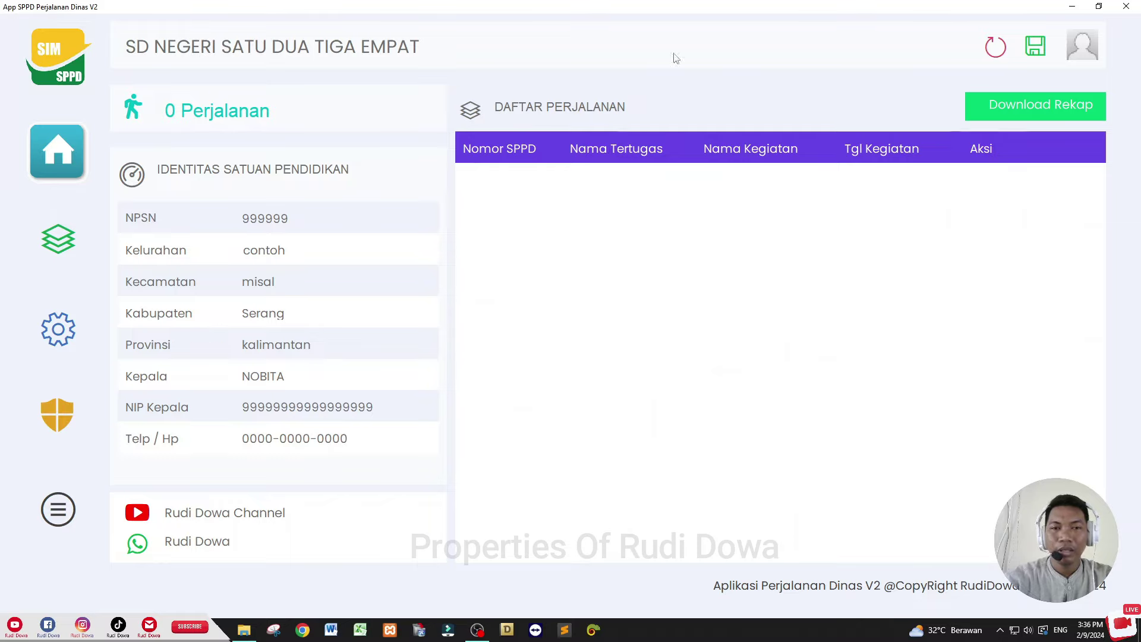
{"action": "left_click", "coordinate": [59, 331]}
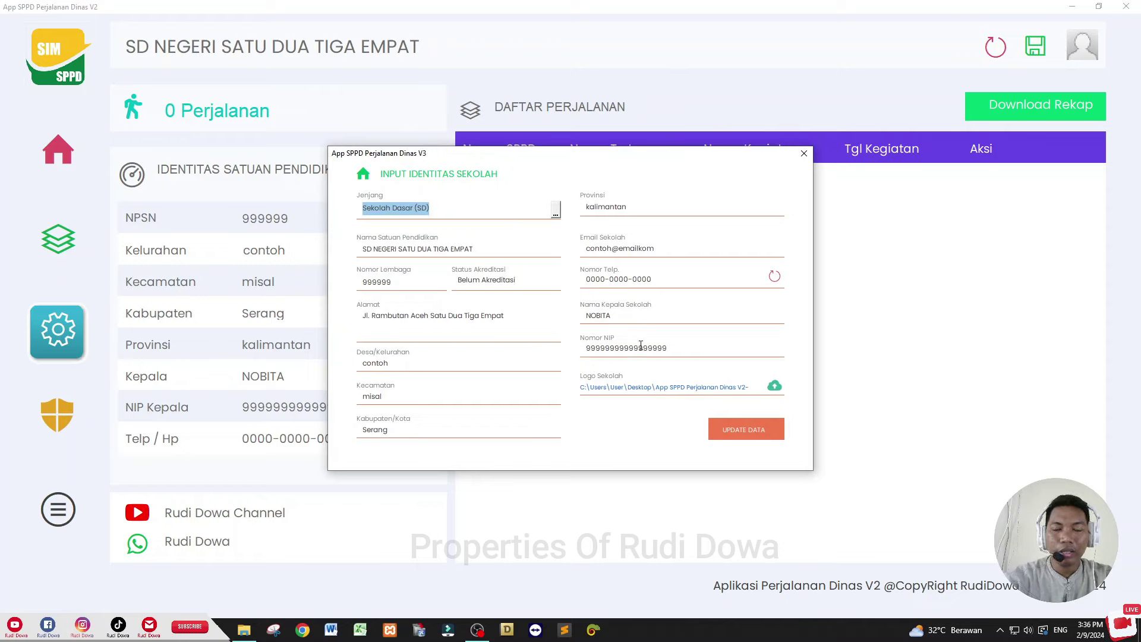
{"action": "left_click", "coordinate": [556, 211]}
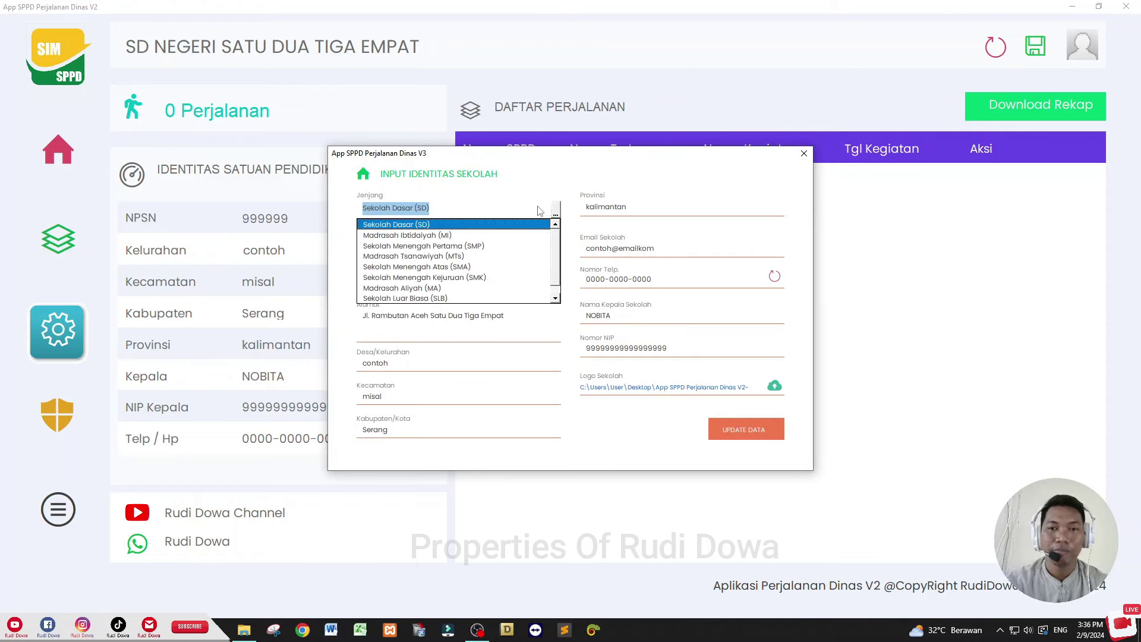
{"action": "left_click", "coordinate": [410, 268]}
{"action": "triple_click", "coordinate": [497, 247]}
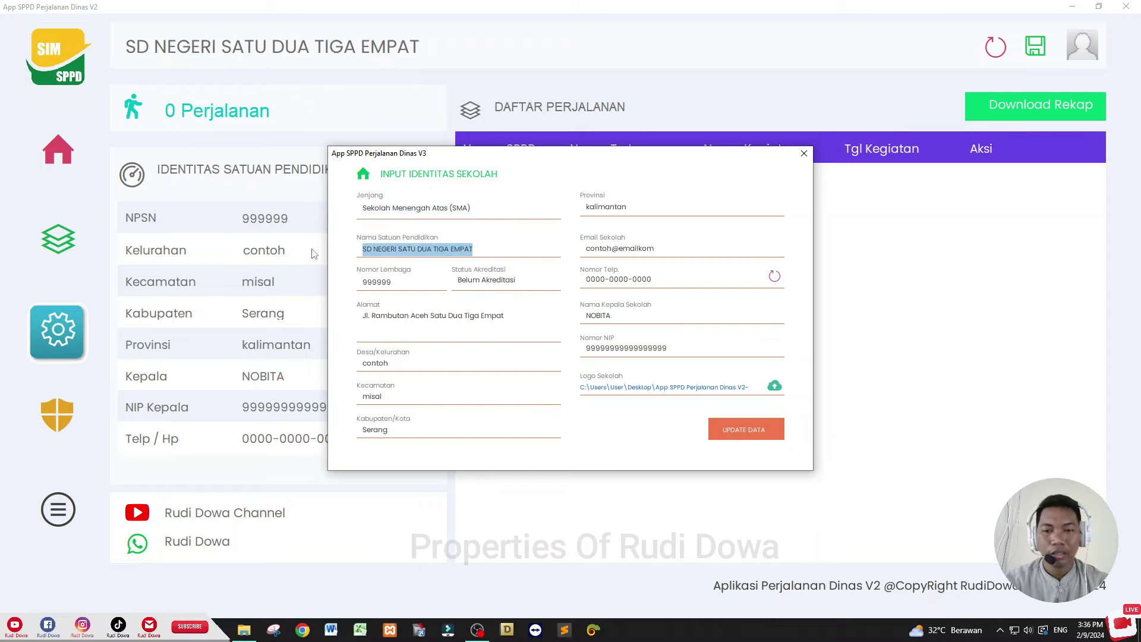
{"action": "type", "text": "SMA NEGE"}
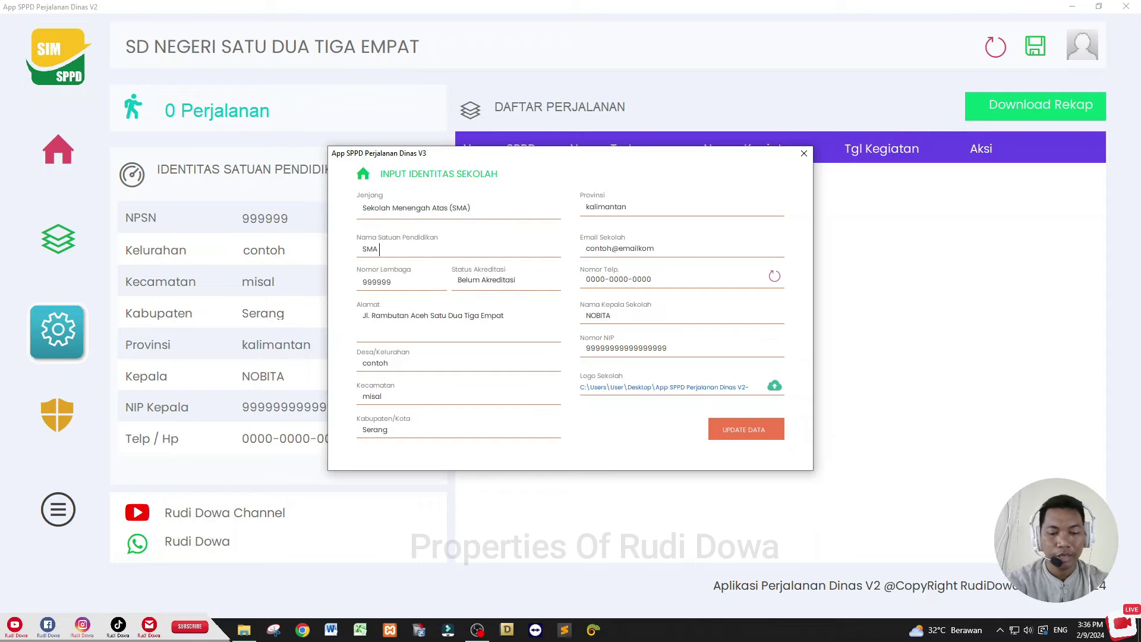
{"action": "type", "text": "RI SATU NUSANTARA"}
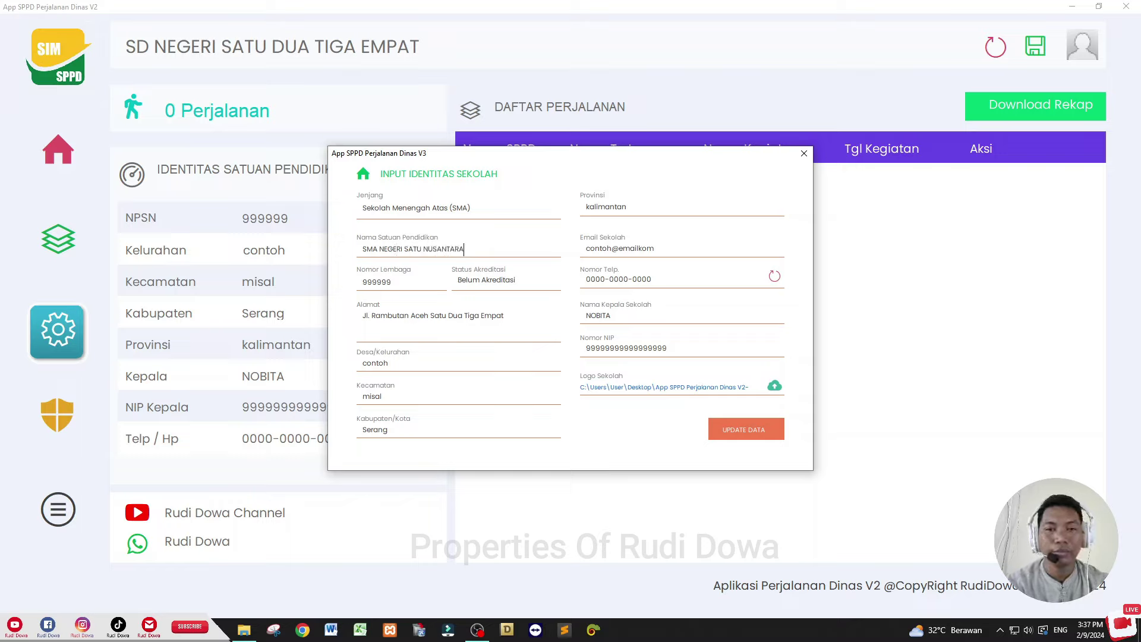
{"action": "double_click", "coordinate": [381, 283]}
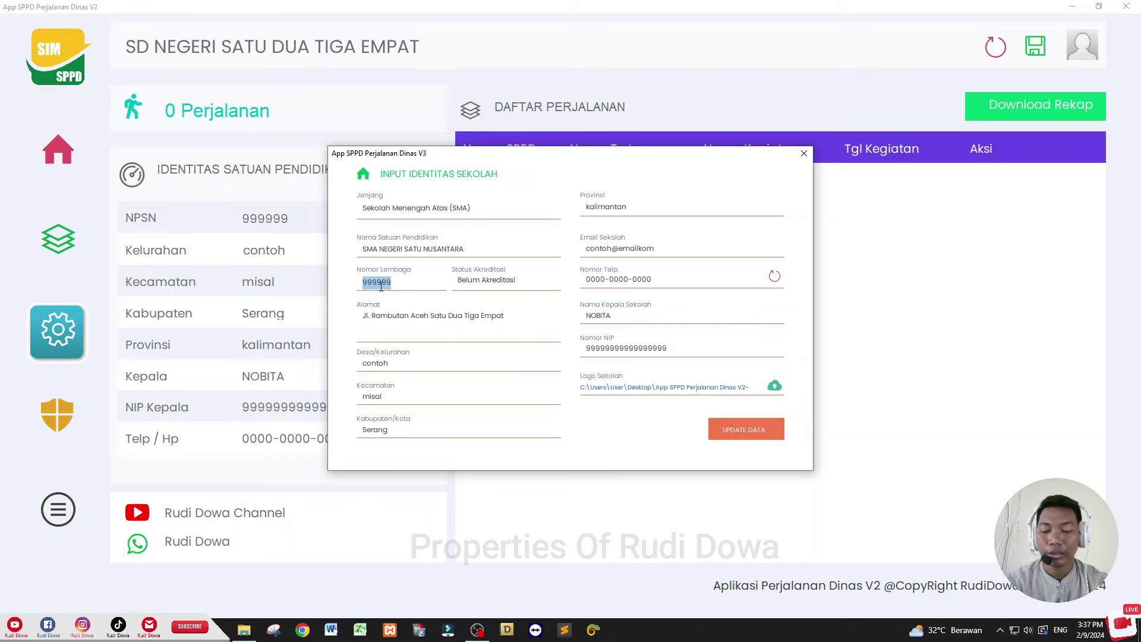
{"action": "type", "text": "3333333333"}
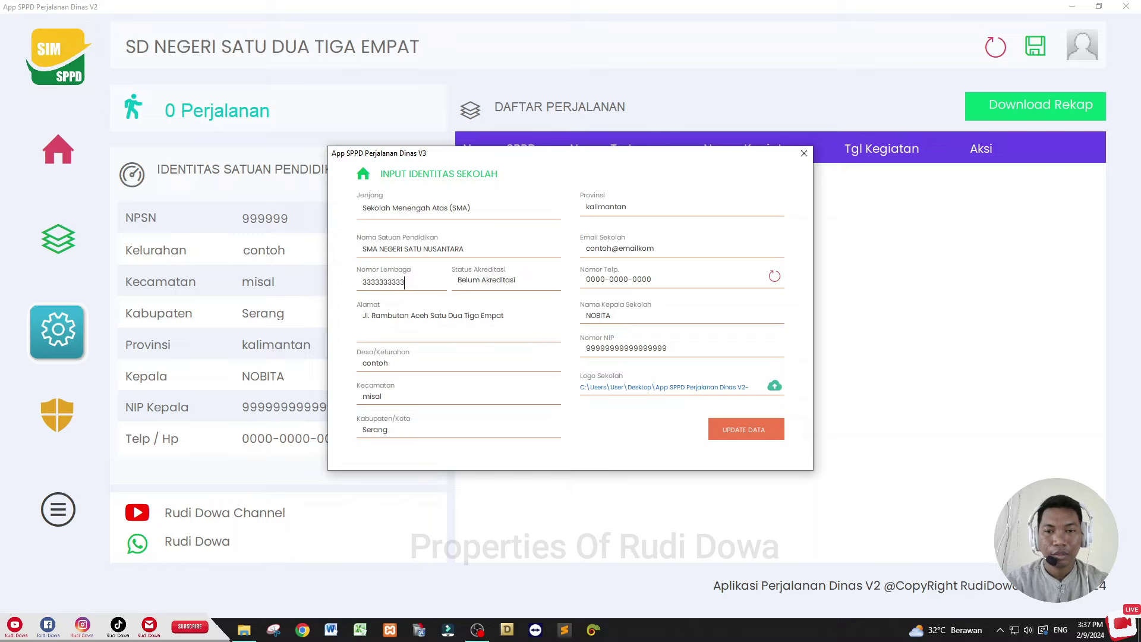
Set accreditation to Sangat Baik (A) and enter the new school address.
{"action": "key", "text": "Tab"}
{"action": "left_click", "coordinate": [530, 281]}
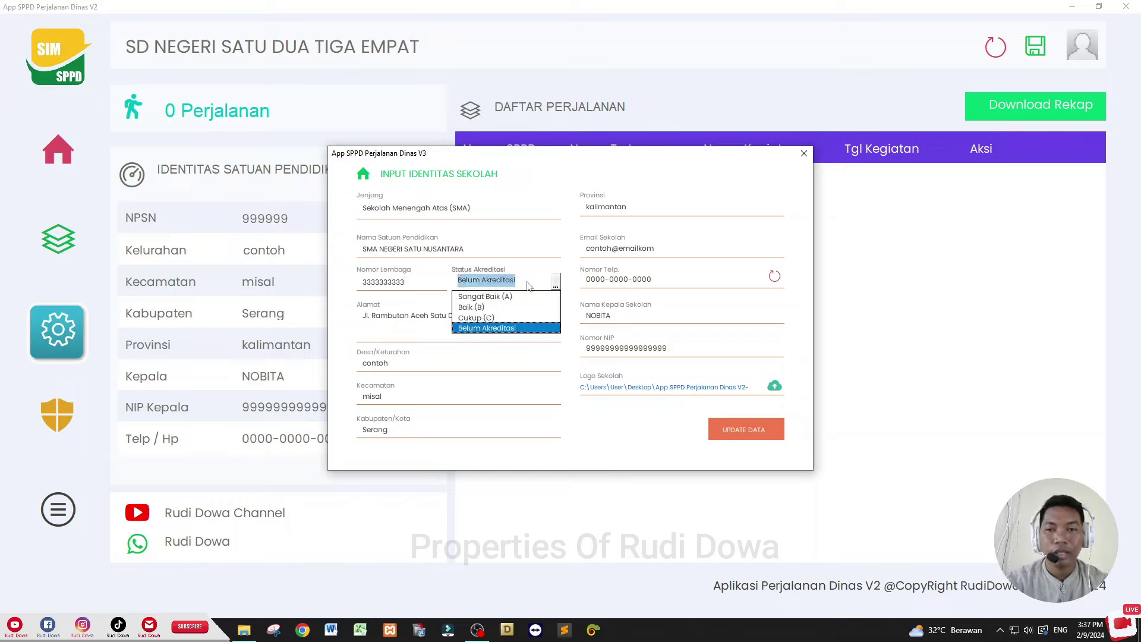
{"action": "left_click", "coordinate": [509, 296]}
{"action": "key", "text": "Tab"}
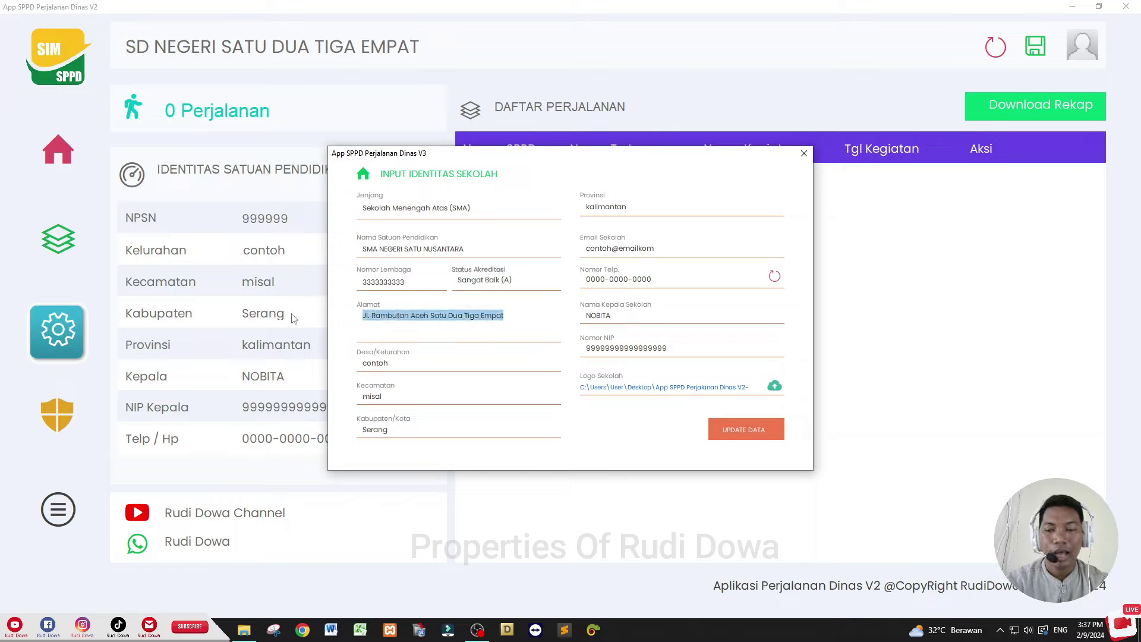
{"action": "type", "text": "Jl. Rudidowa"}
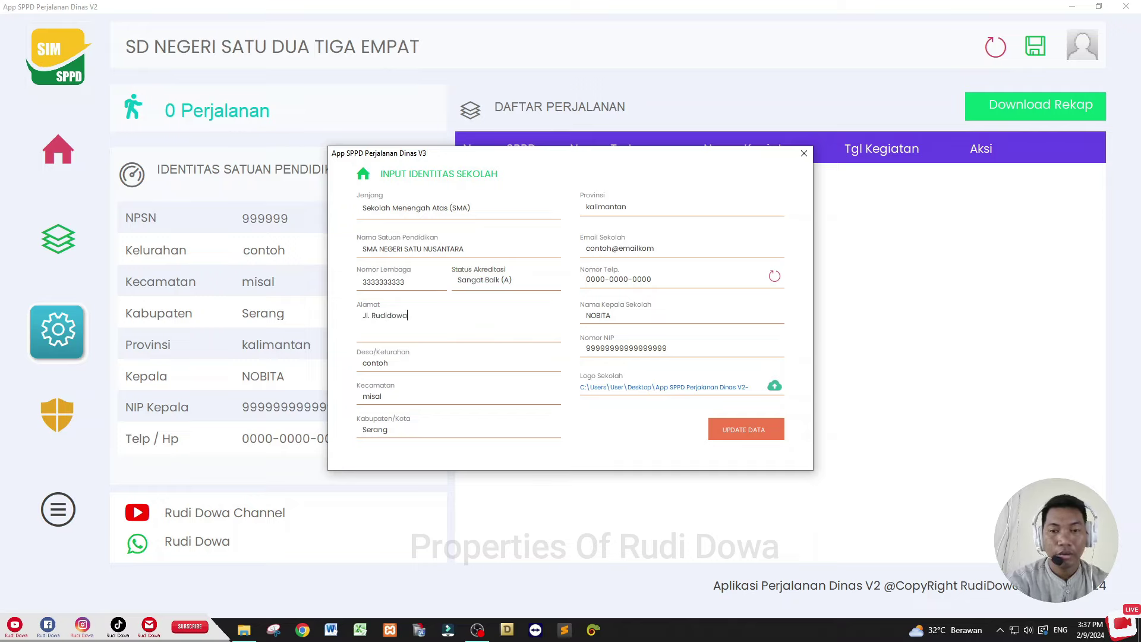
{"action": "type", "text": "No012 Km. 12"}
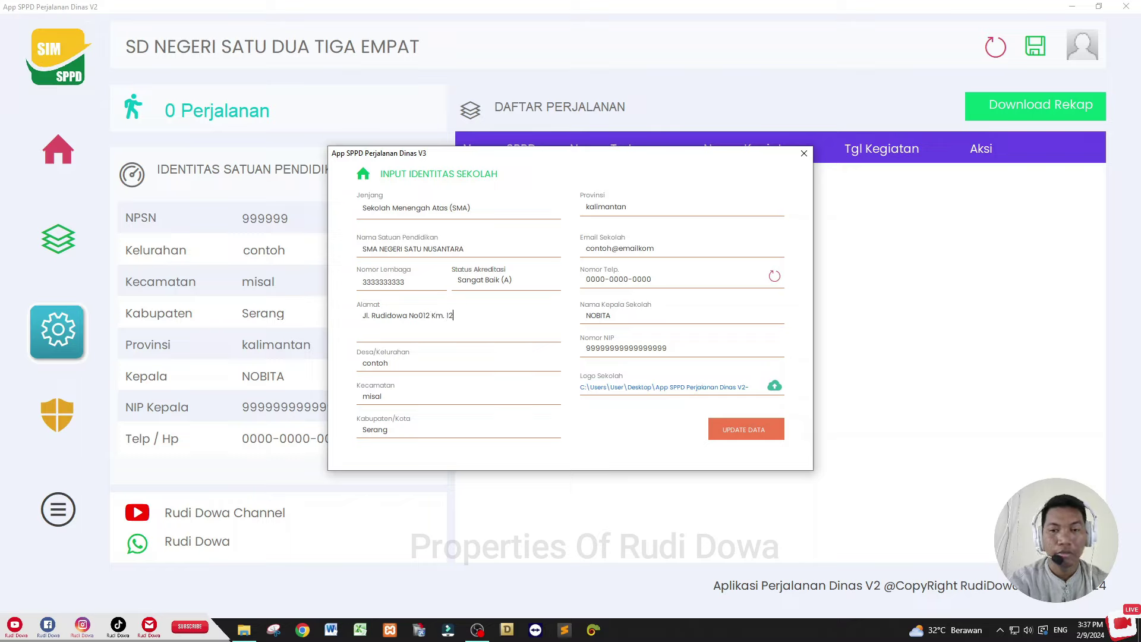
{"action": "type", "text": "9"}
Fill the location as village Wanaya, subdistrict Pontang, regency Pandeglang, province Banten.
{"action": "key", "text": "Tab"}
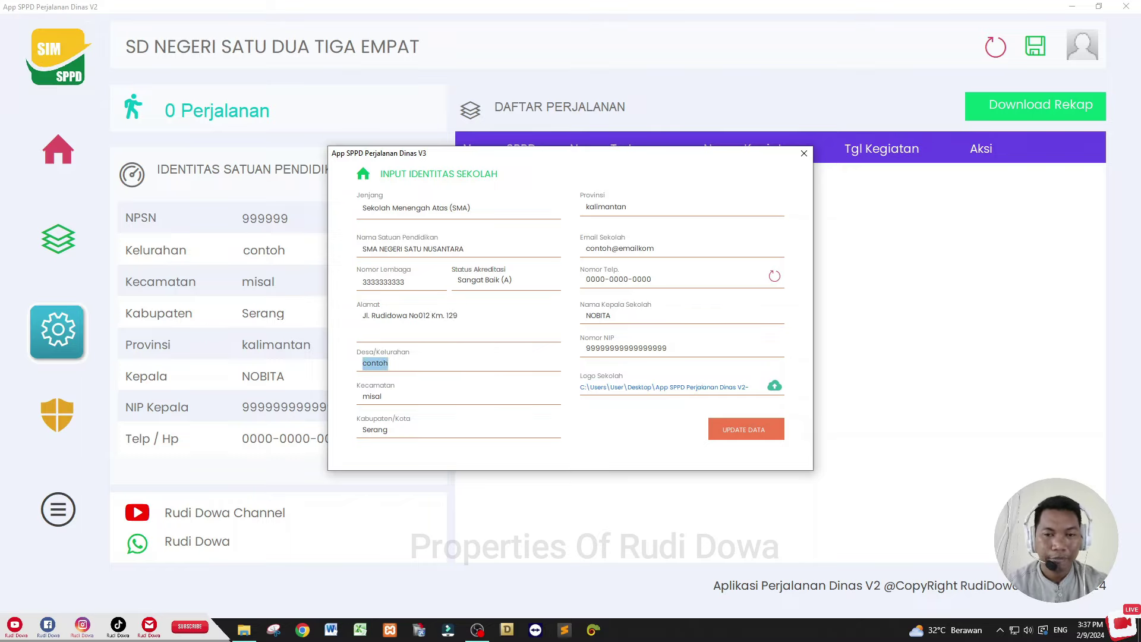
{"action": "type", "text": "Wa"}
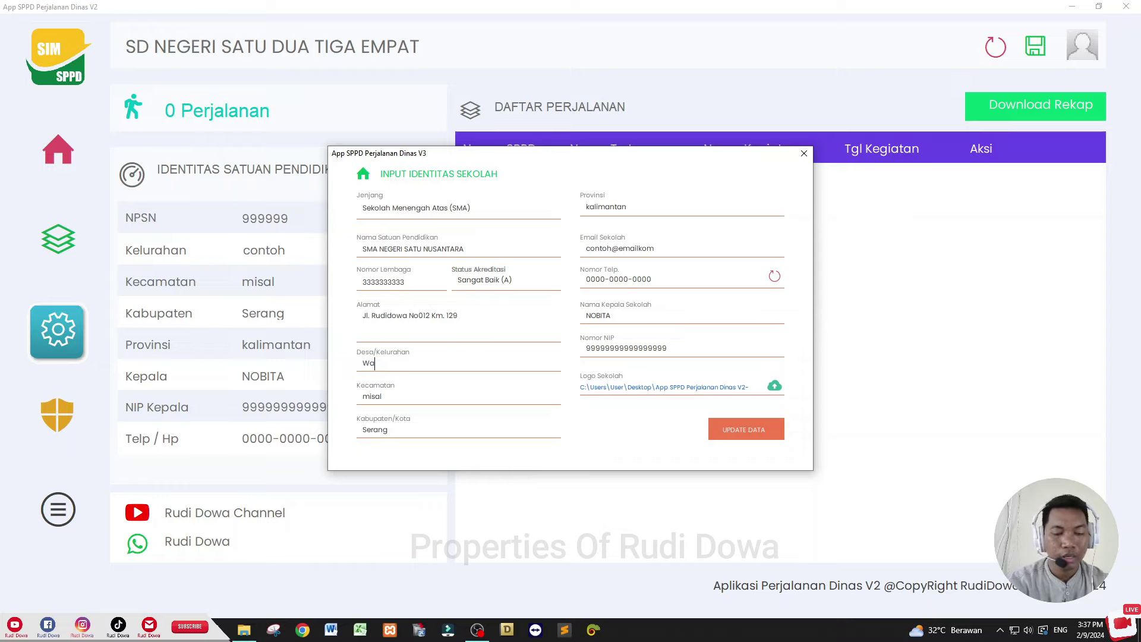
{"action": "type", "text": "nayasa"}
{"action": "key", "text": "Tab"}
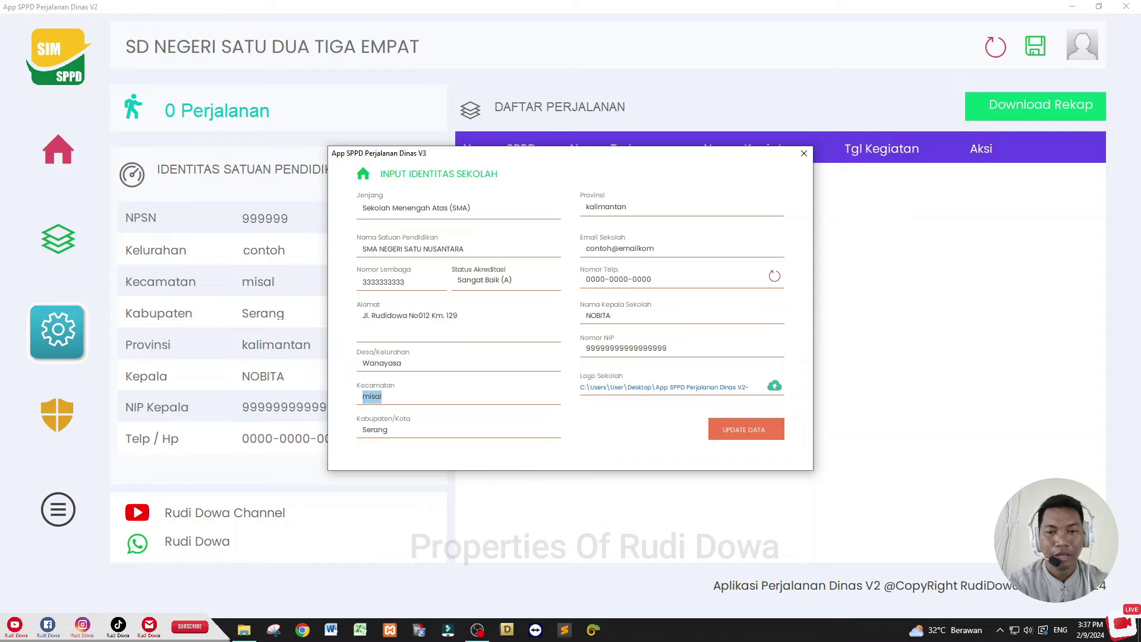
{"action": "type", "text": "Pontang"}
{"action": "key", "text": "Tab"}
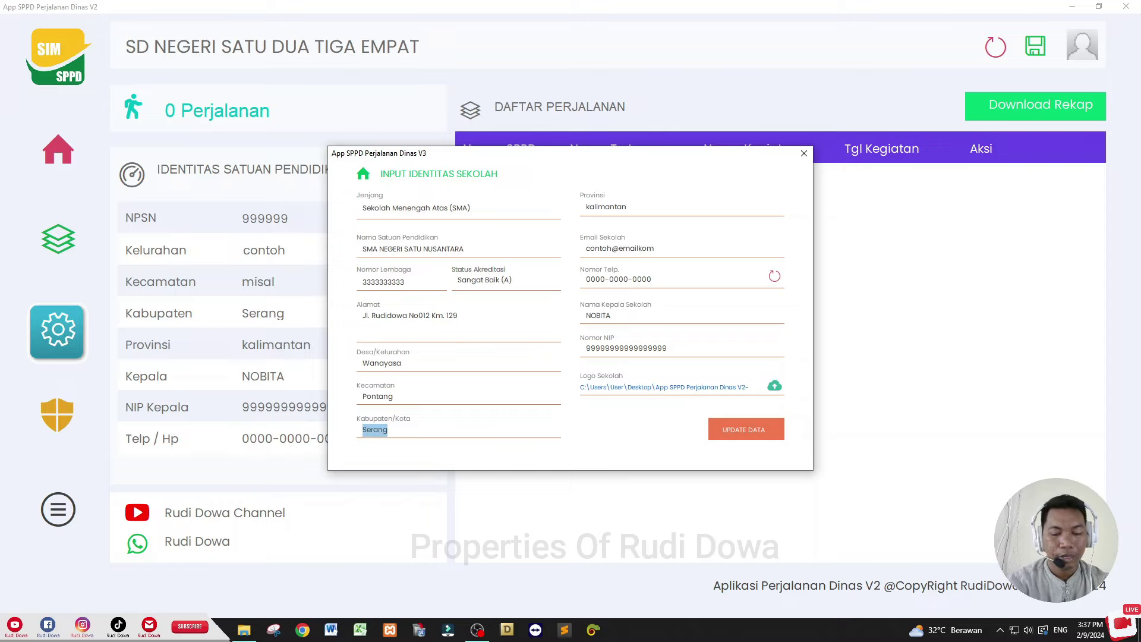
{"action": "type", "text": "Pandegl"}
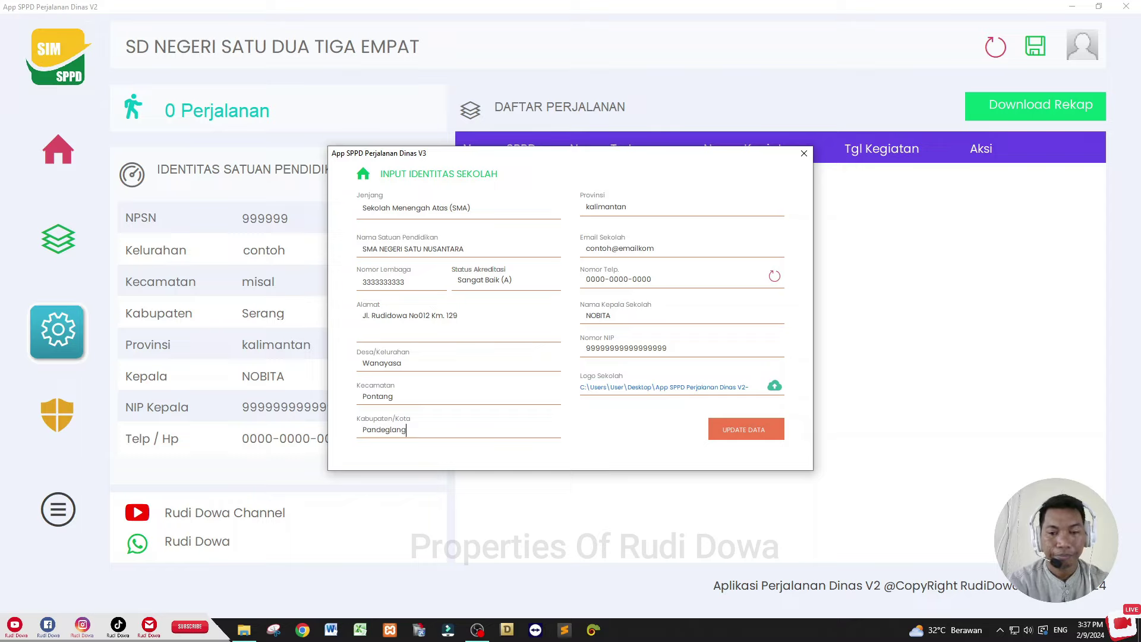
{"action": "key", "text": "Tab"}
{"action": "type", "text": "Bant"}
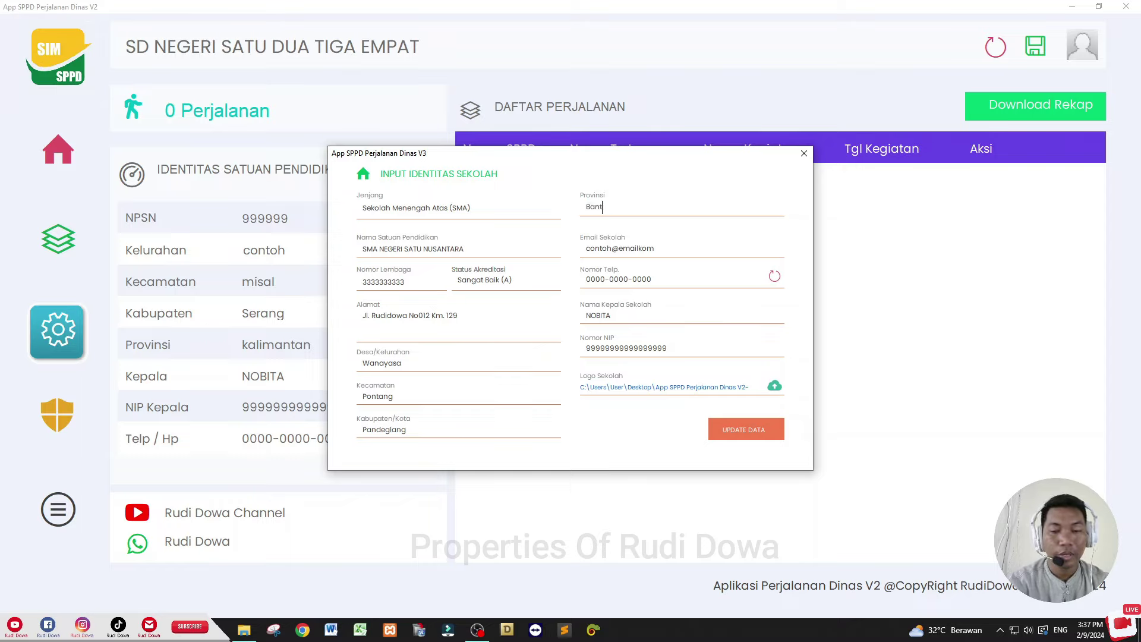
{"action": "type", "text": "en"}
{"action": "key", "text": "Tab"}
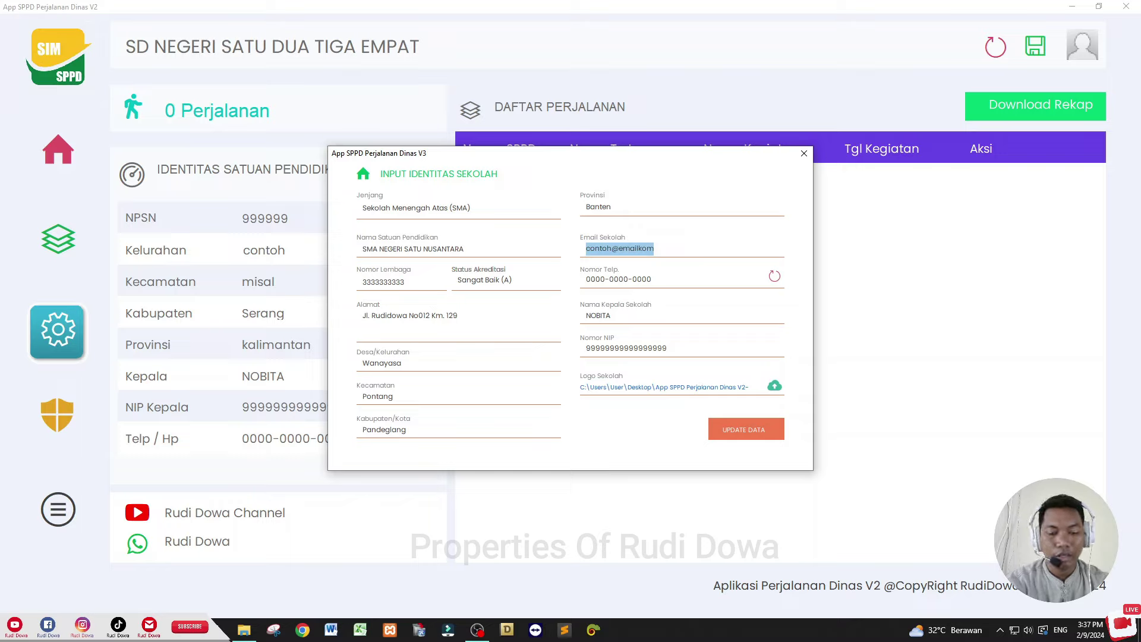
Replace the school email, phone number, headmaster's name and NIP with new values.
{"action": "type", "text": "contohema"}
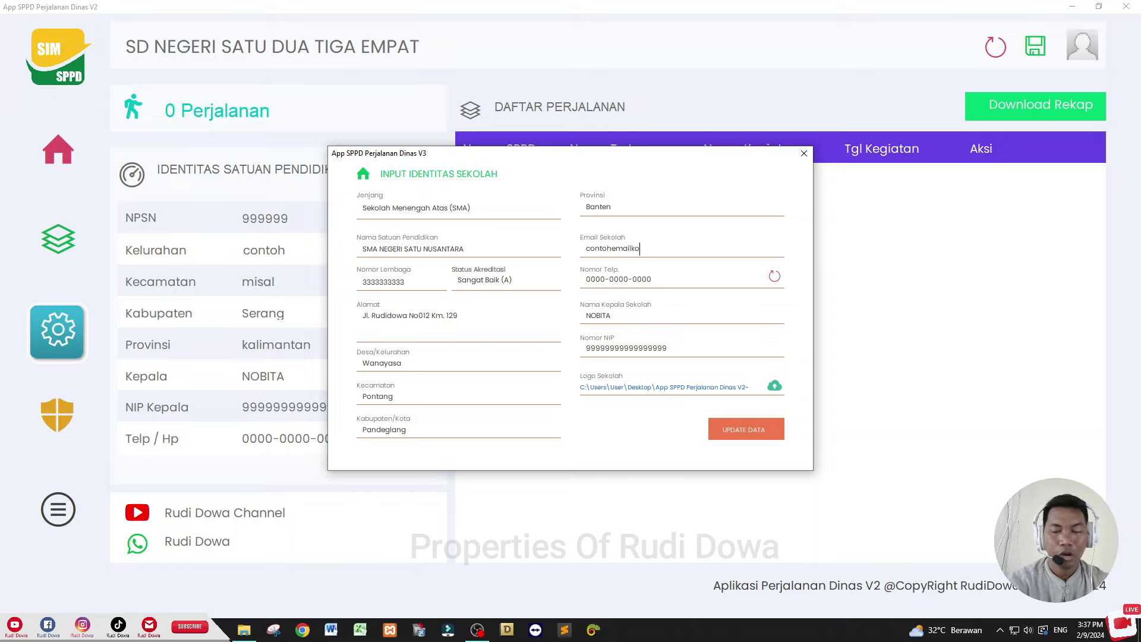
{"action": "left_click", "coordinate": [774, 276]}
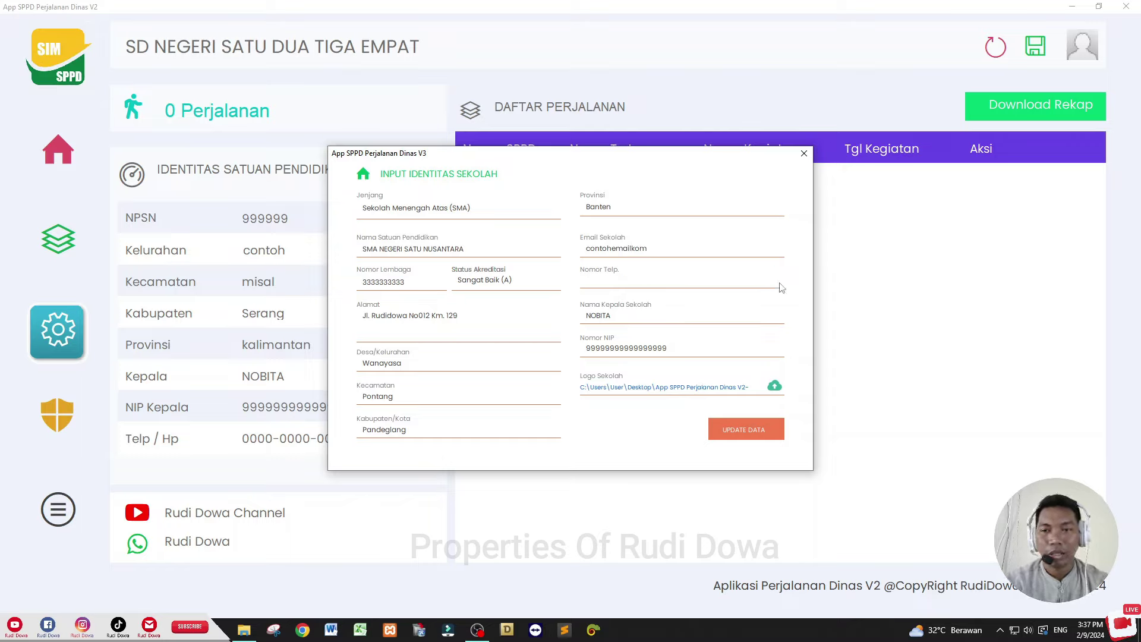
{"action": "left_click", "coordinate": [734, 288]}
{"action": "type", "text": "9999-9999-9999"}
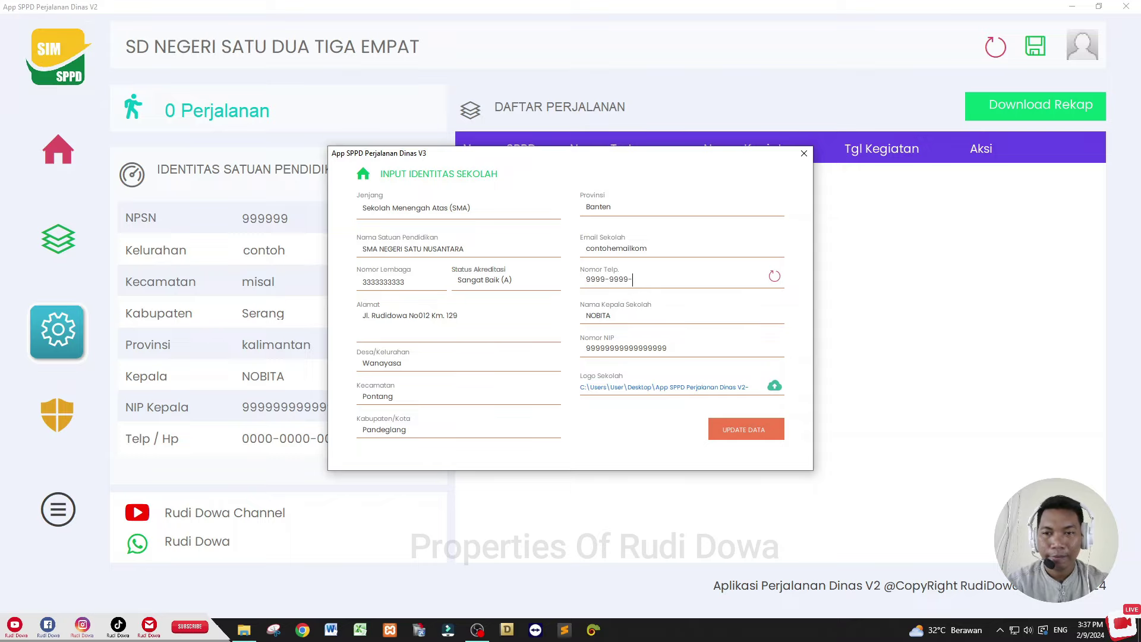
{"action": "double_click", "coordinate": [741, 310]}
{"action": "type", "text": "RUDIDO"}
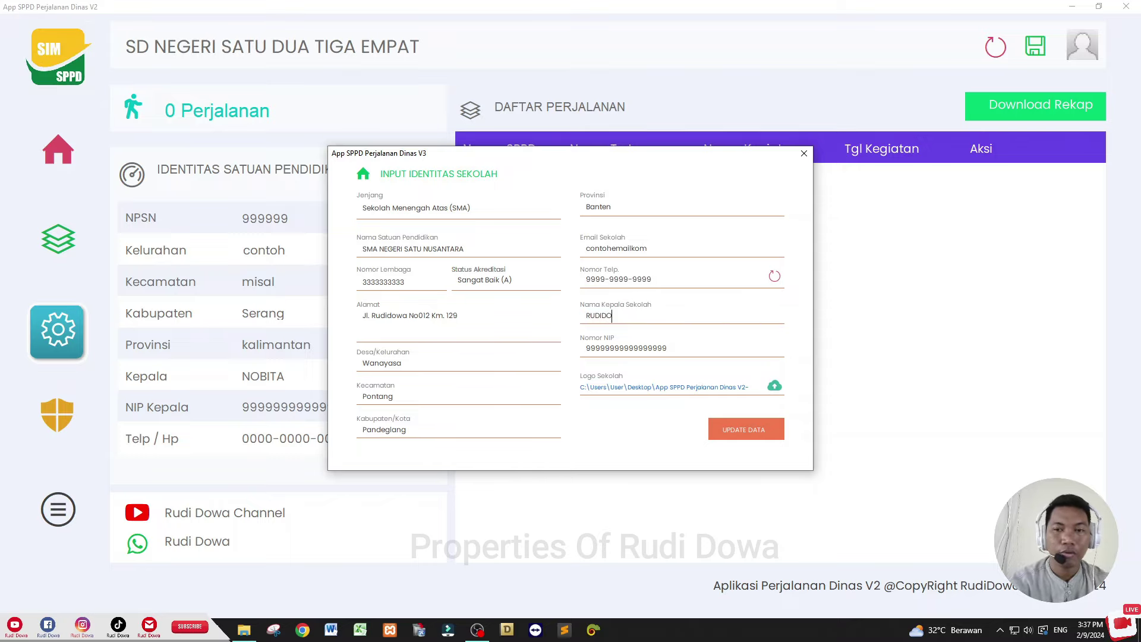
{"action": "type", "text": "WA, S.Pd."}
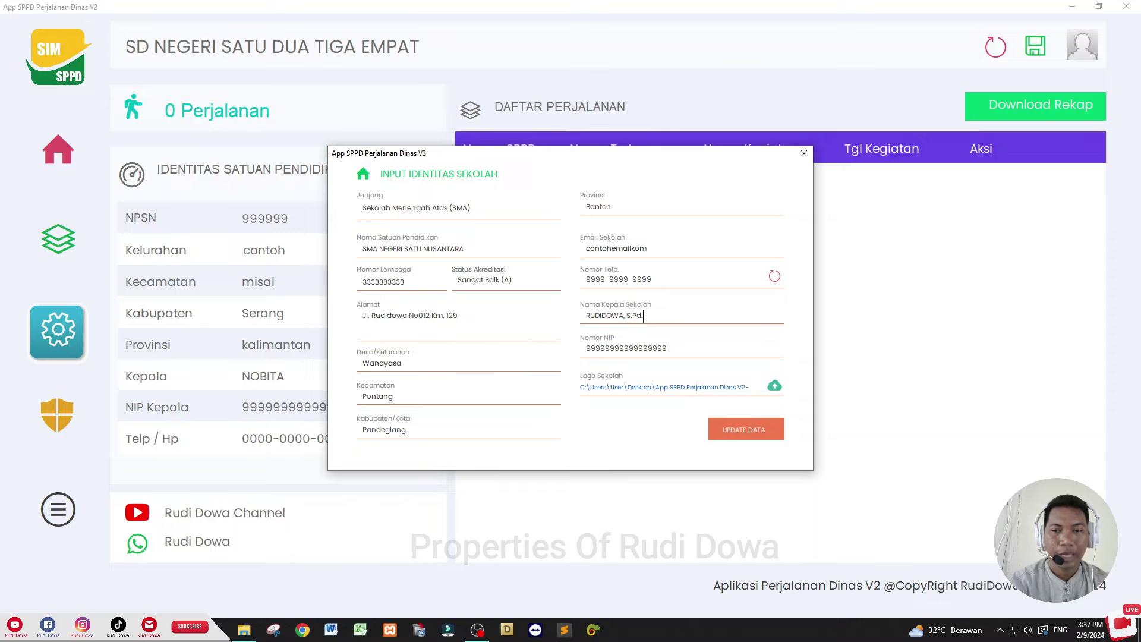
{"action": "left_click_drag", "start_coordinate": [679, 350], "coordinate": [498, 355]}
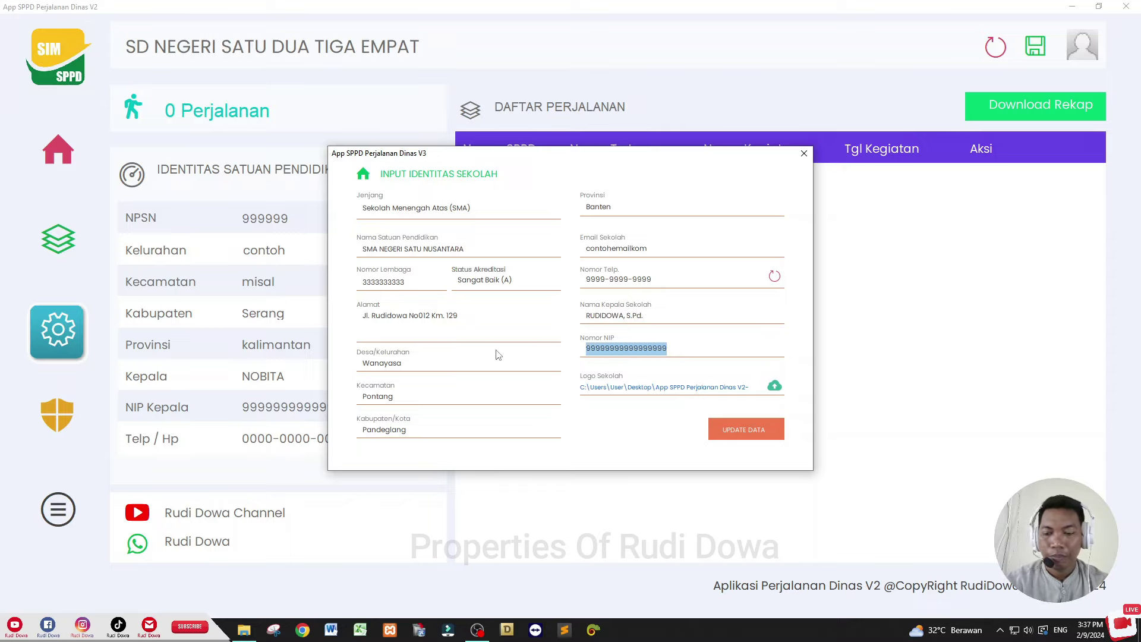
{"action": "type", "text": "33333333333333"}
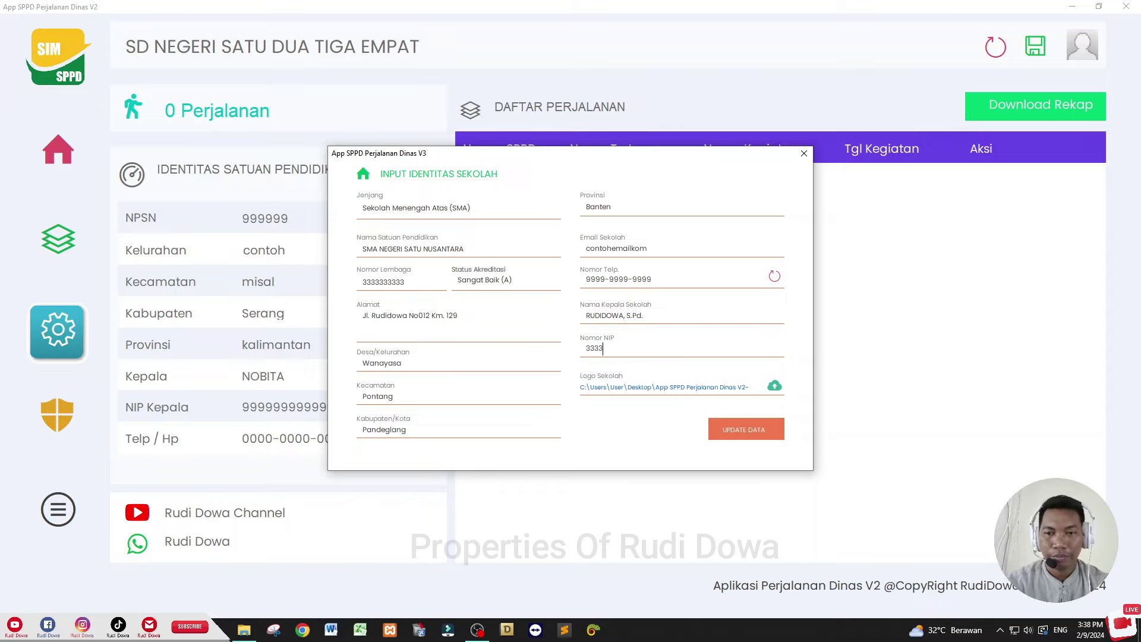
{"action": "type", "text": "33333"}
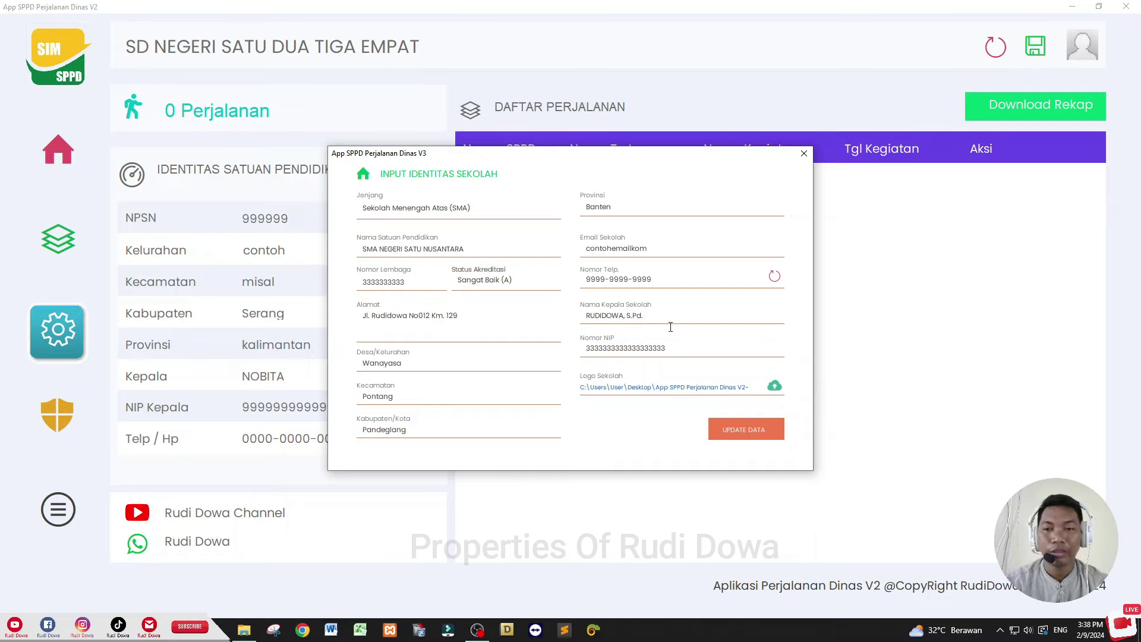
Choose UNBK.jpg from Data (D:) > LOGO-LOGO > LOGO DOWA as the school logo.
{"action": "left_click", "coordinate": [775, 386]}
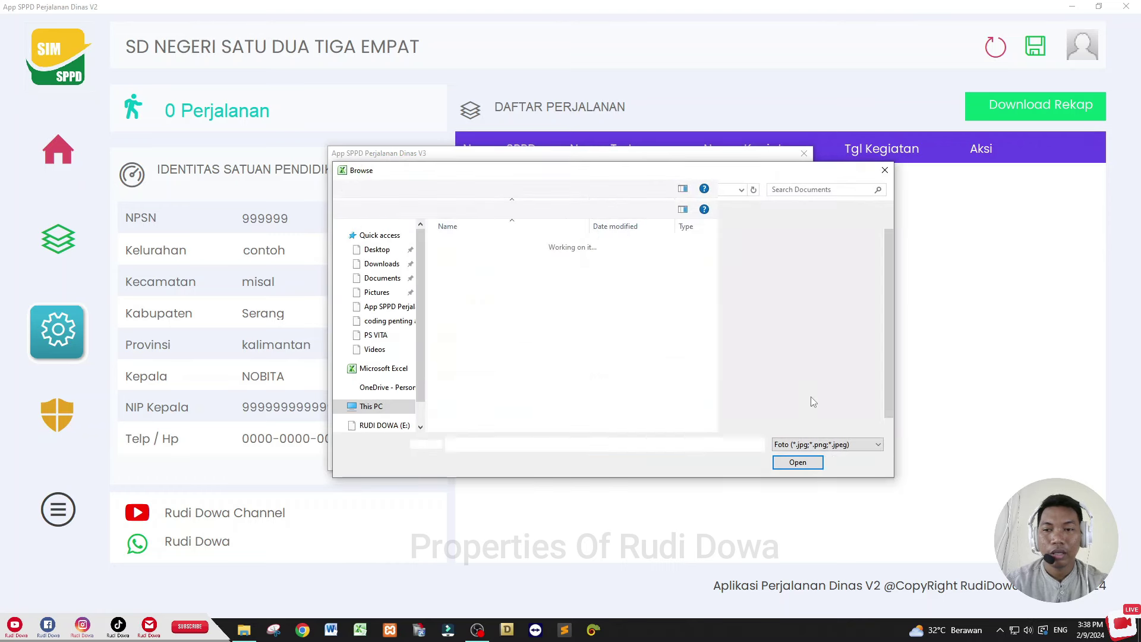
{"action": "left_click", "coordinate": [385, 425]}
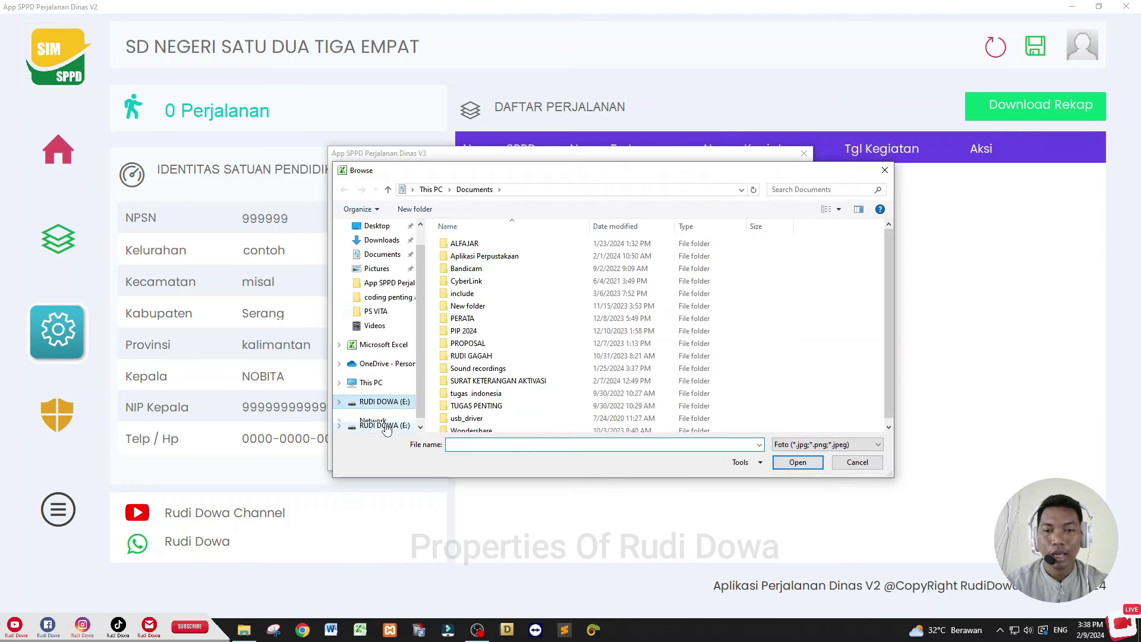
{"action": "left_click", "coordinate": [371, 382]}
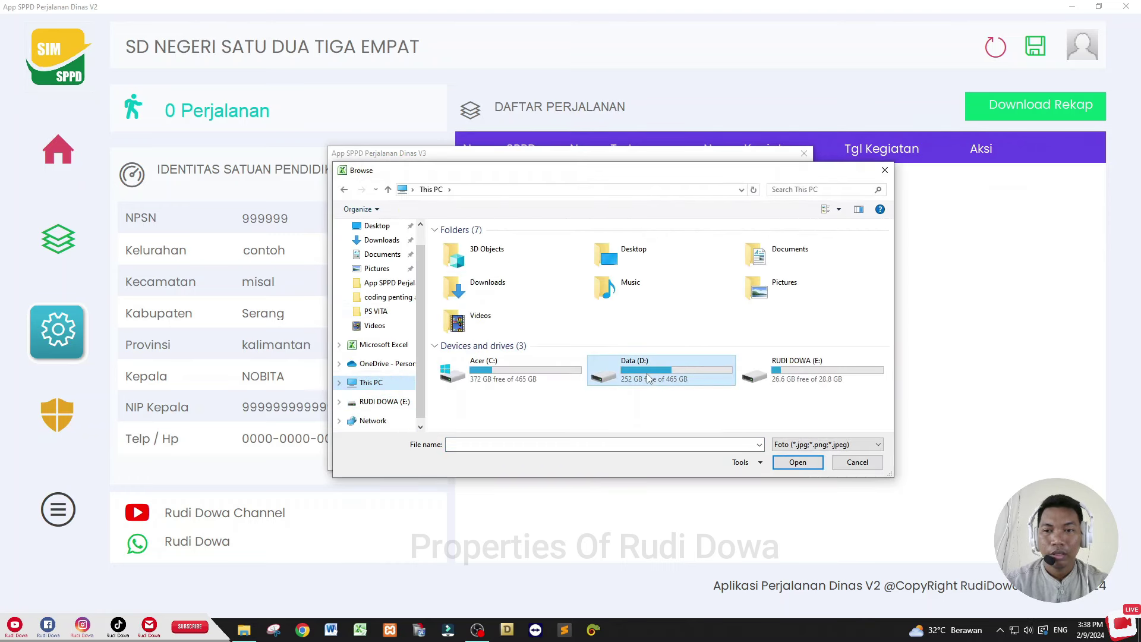
{"action": "double_click", "coordinate": [633, 369]}
{"action": "double_click", "coordinate": [472, 405]}
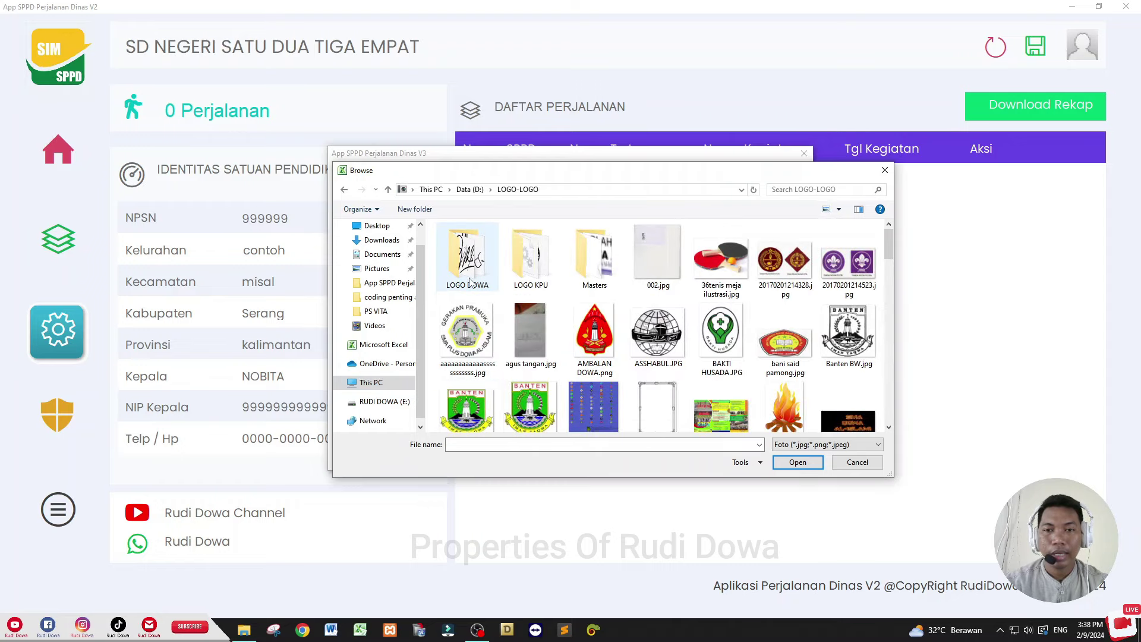
{"action": "double_click", "coordinate": [467, 252]}
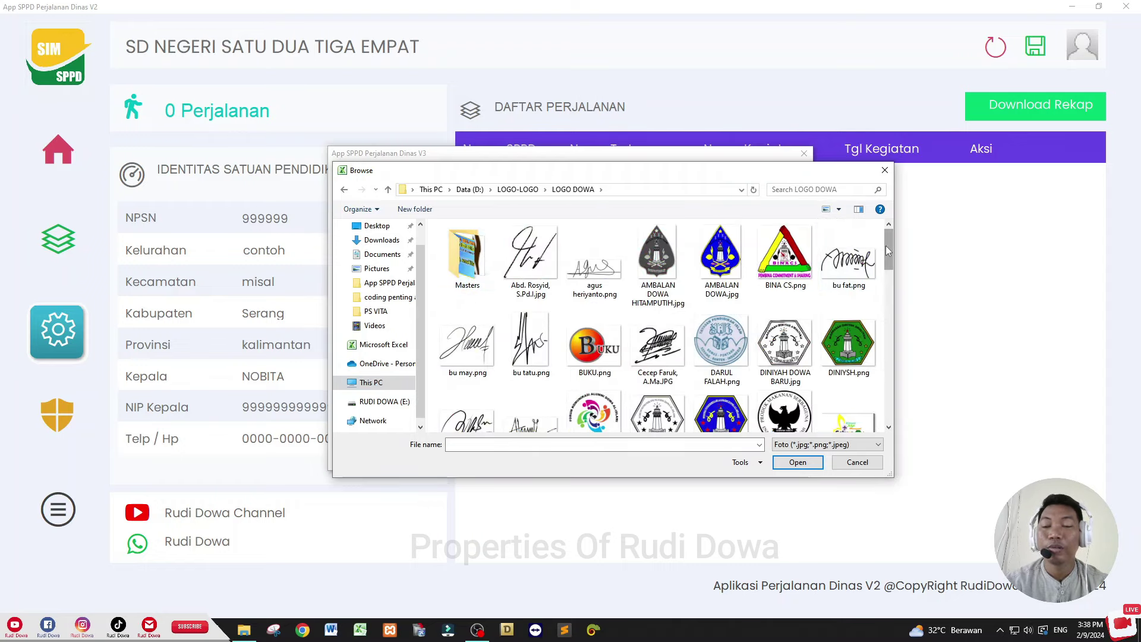
{"action": "left_click_drag", "start_coordinate": [887, 245], "coordinate": [887, 411]}
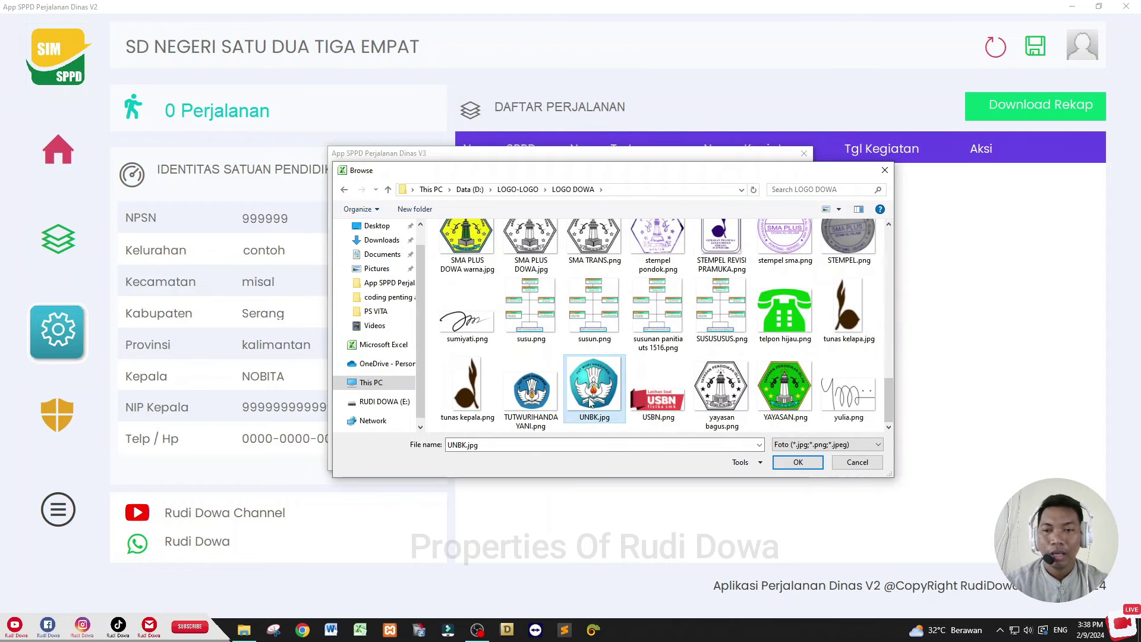
{"action": "double_click", "coordinate": [594, 386]}
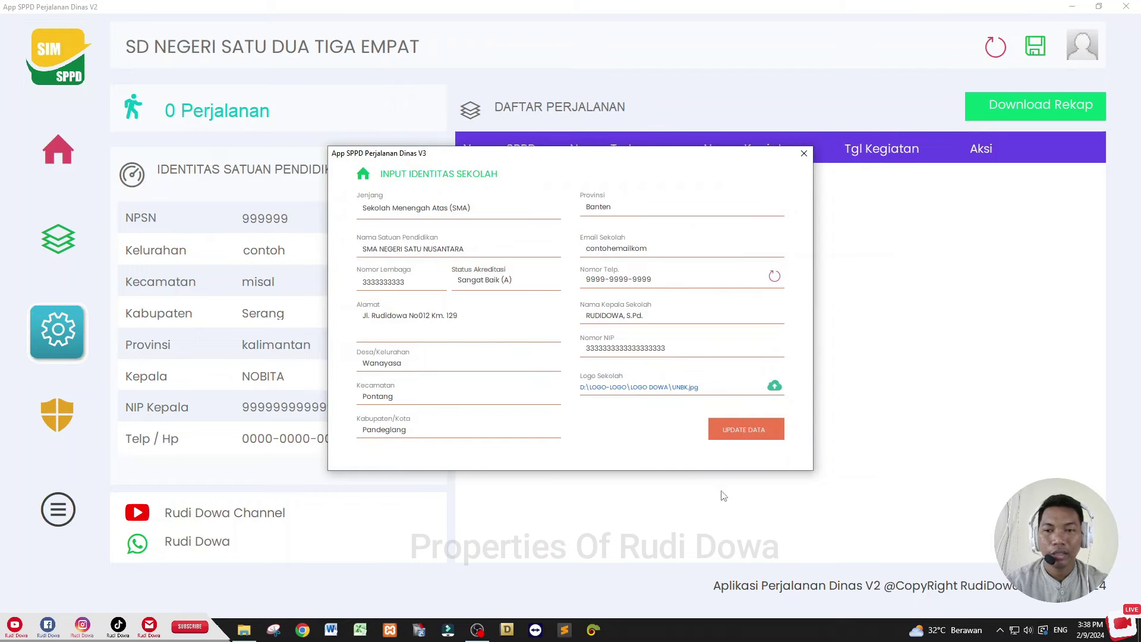
Add the missing @ to the school email and re-save the SMA NEGERI SATU NUSANTARA identity.
{"action": "left_click", "coordinate": [739, 435]}
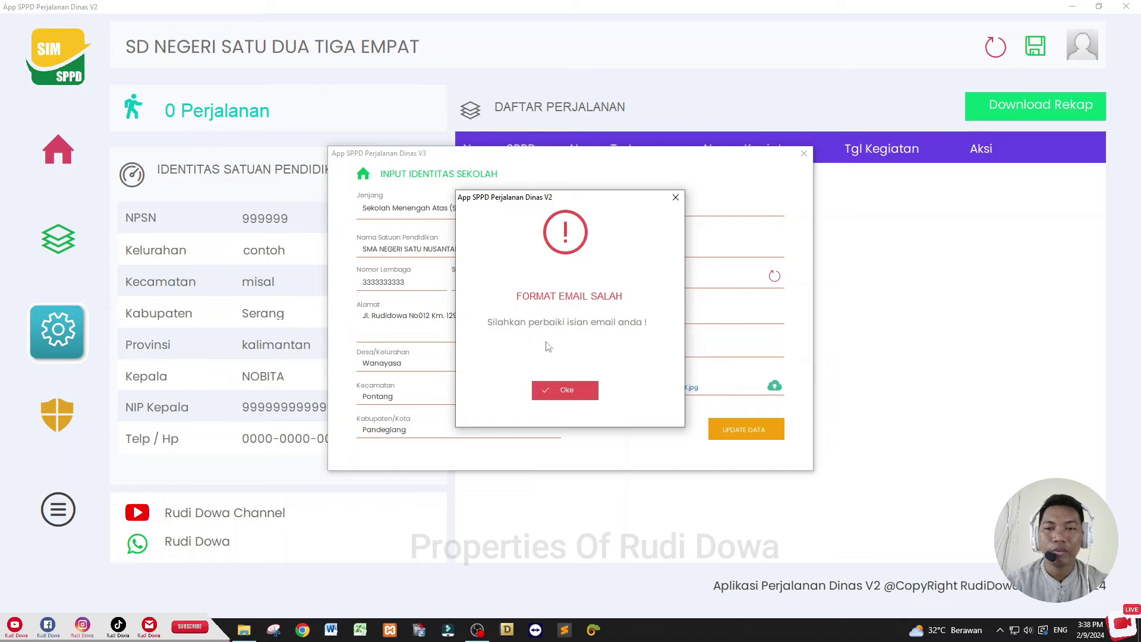
{"action": "left_click", "coordinate": [583, 389]}
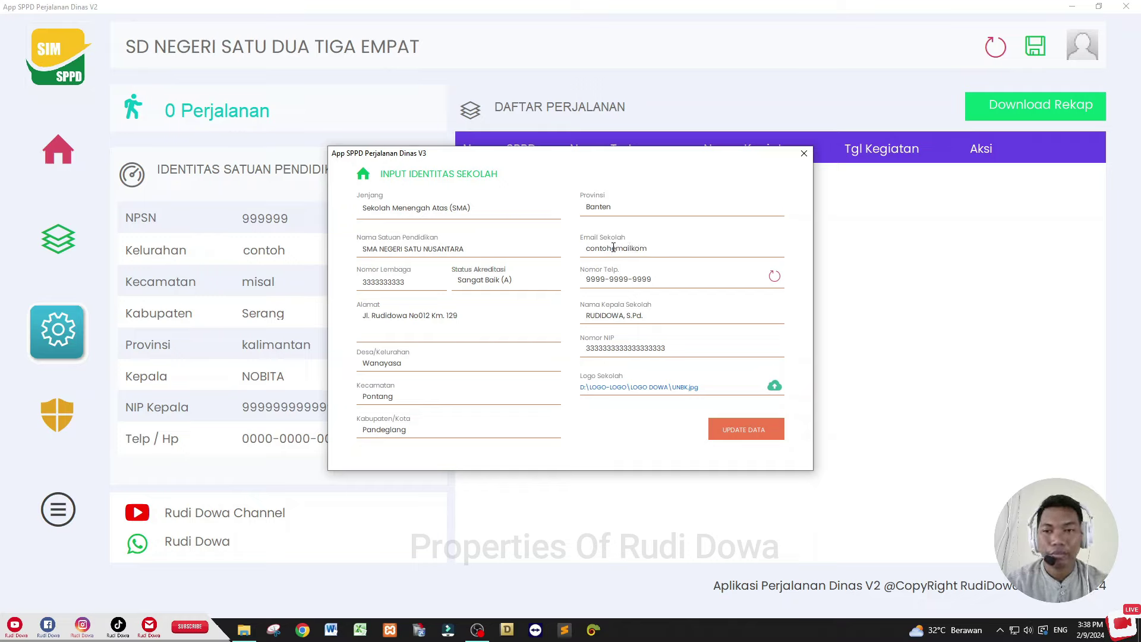
{"action": "left_click", "coordinate": [612, 248]}
{"action": "type", "text": "@"}
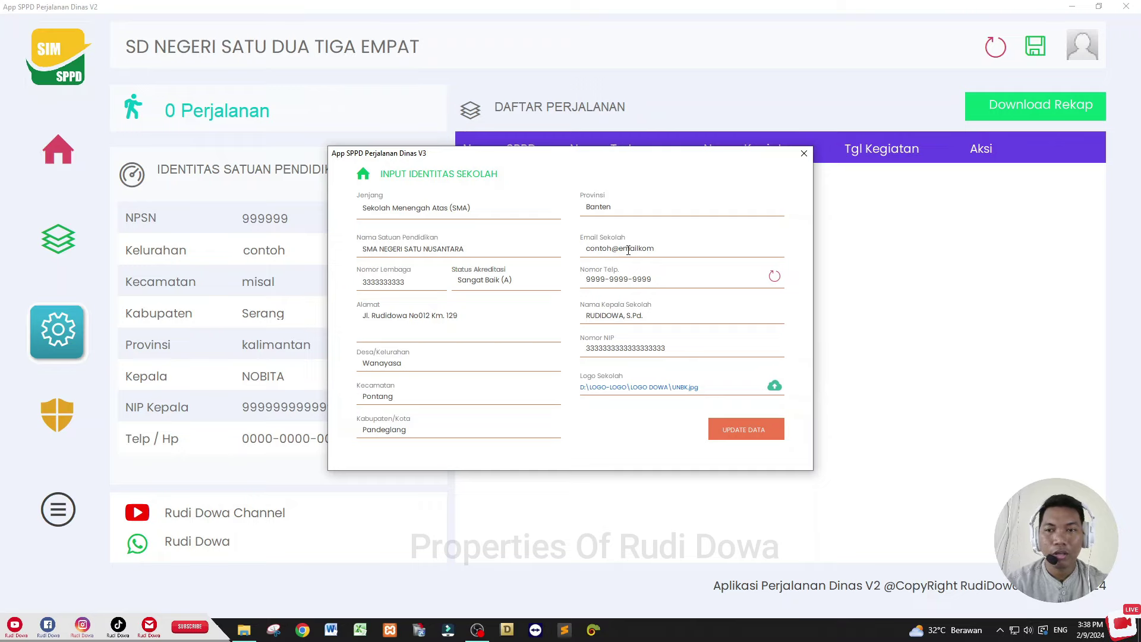
{"action": "left_click", "coordinate": [747, 431]}
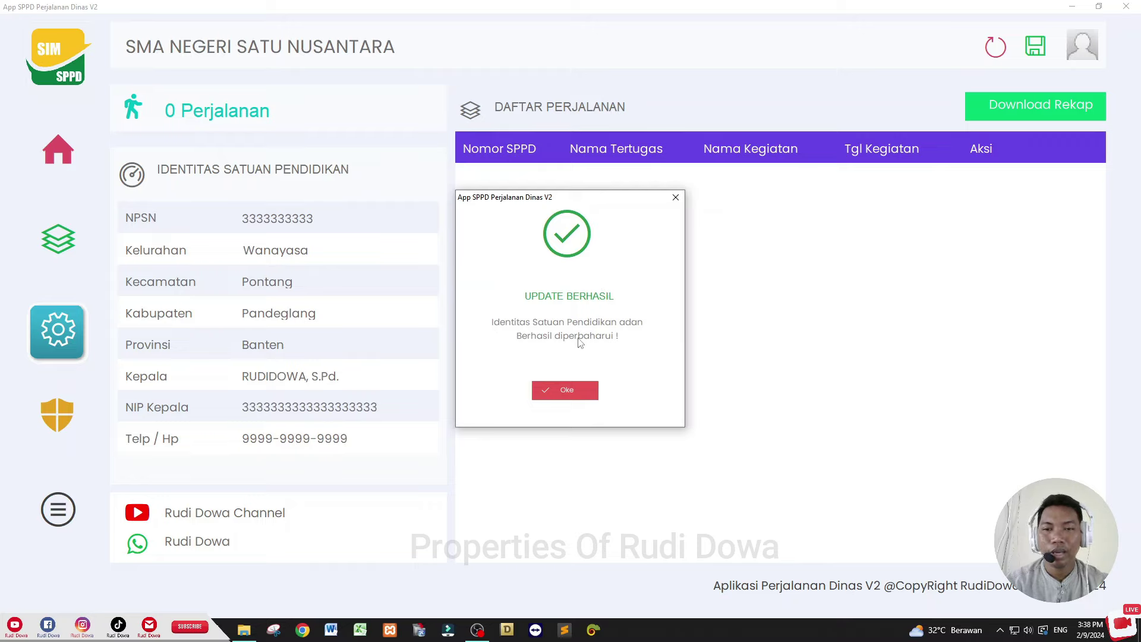
Dismiss the update message, save progress, and bring up the Tambah Perjalanan Dinas form.
{"action": "left_click", "coordinate": [568, 400]}
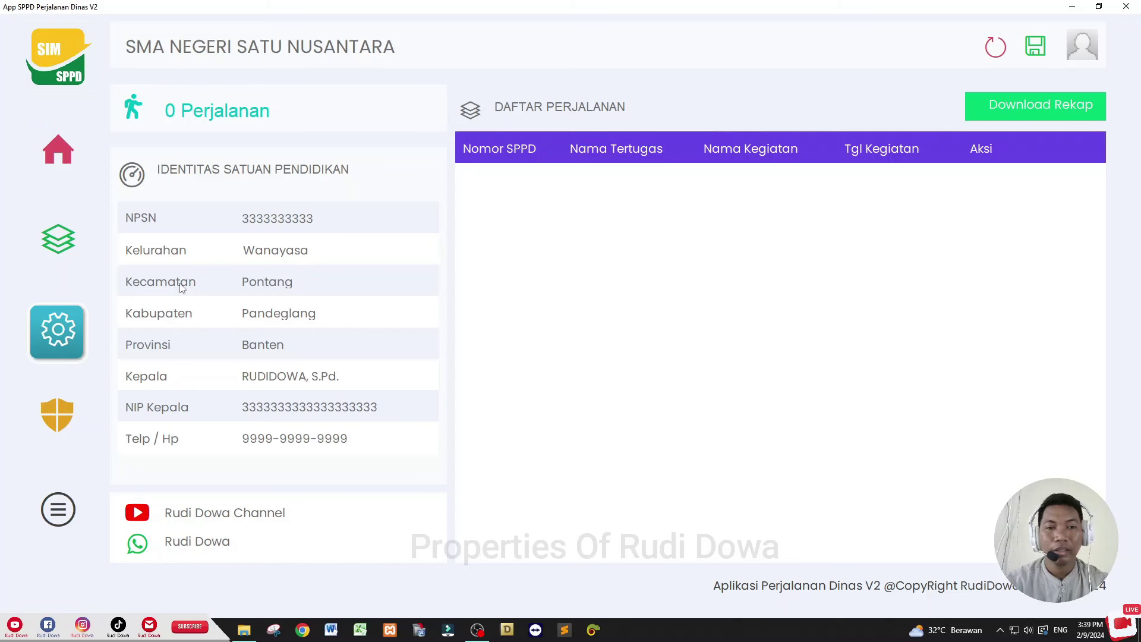
{"action": "left_click", "coordinate": [1033, 57]}
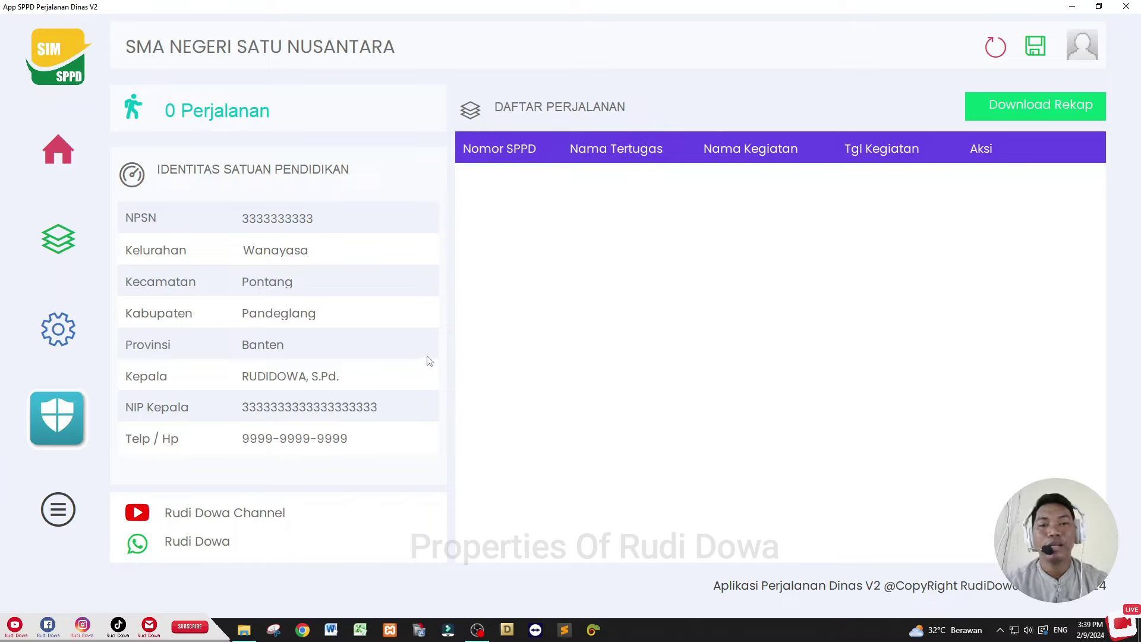
{"action": "left_click", "coordinate": [59, 241]}
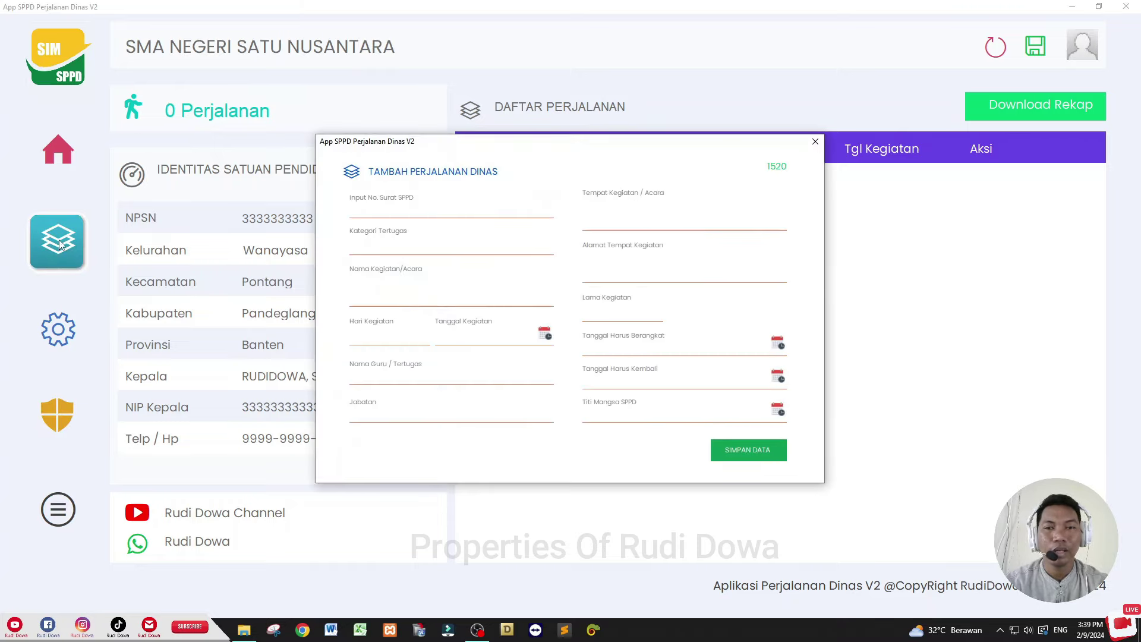
Enter letter number 001/SPPD/SMA/II/2024, category Operator Sekolah, and activity 'Pelatihan Rilis Dapodik Baru Versi 2024 Patch 2'.
{"action": "left_click", "coordinate": [398, 213]}
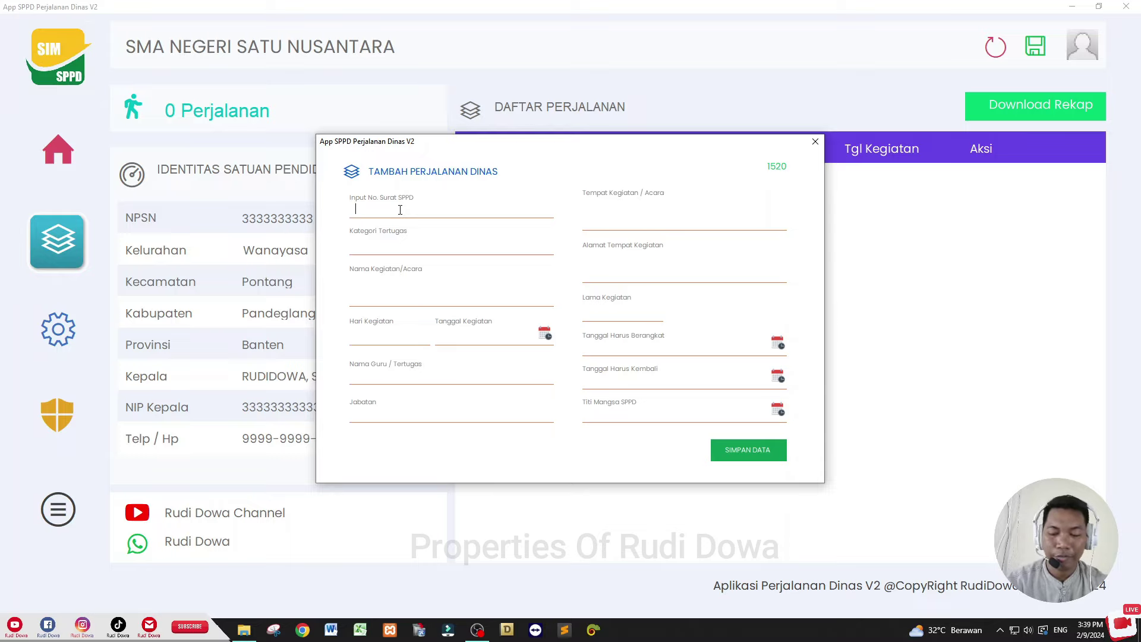
{"action": "type", "text": "01"}
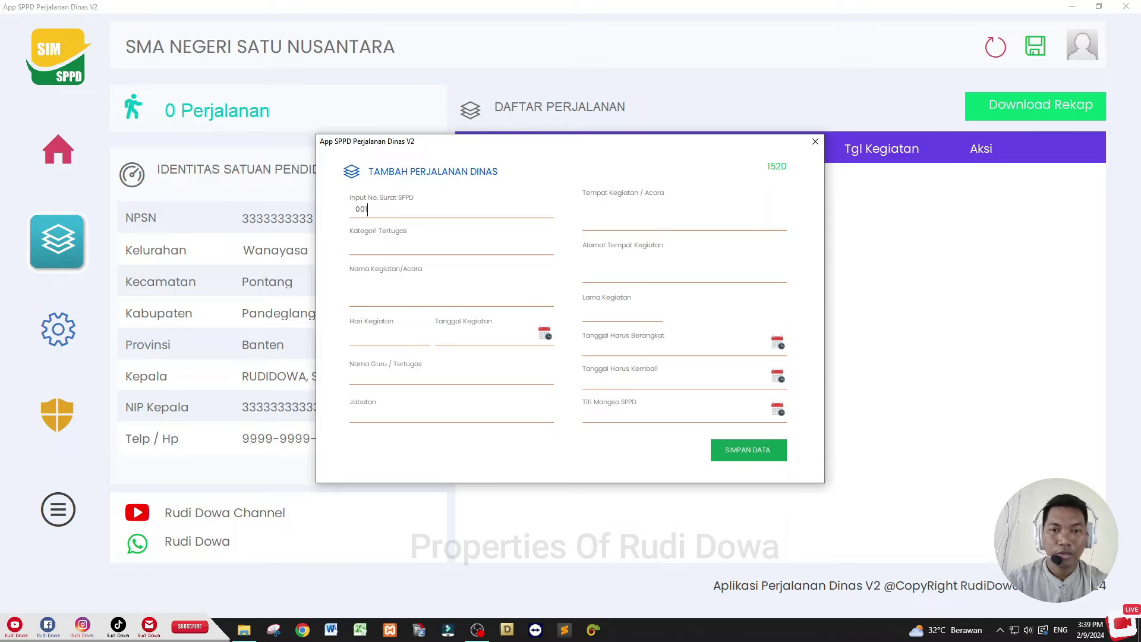
{"action": "type", "text": "/SPPD/S"}
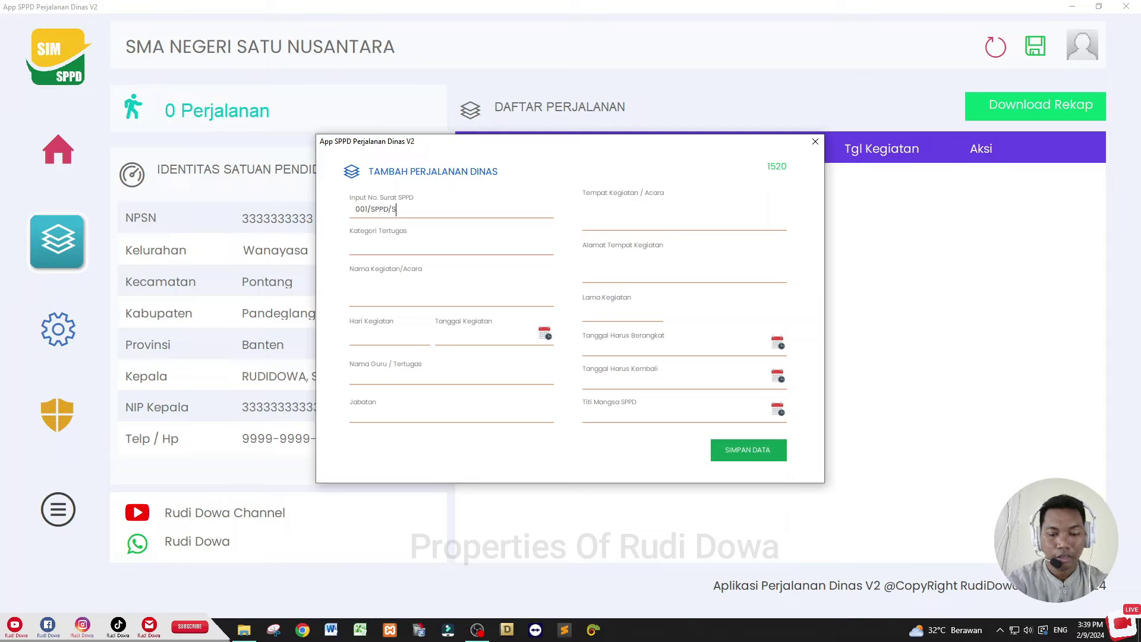
{"action": "type", "text": "MA/II/2024"}
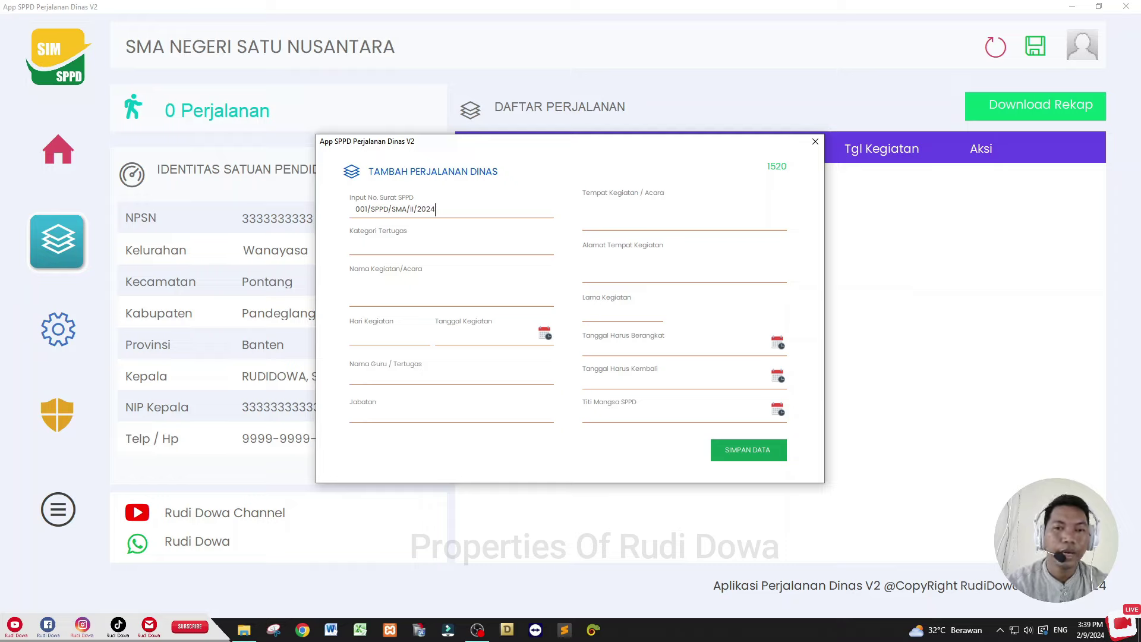
{"action": "left_click", "coordinate": [385, 250]}
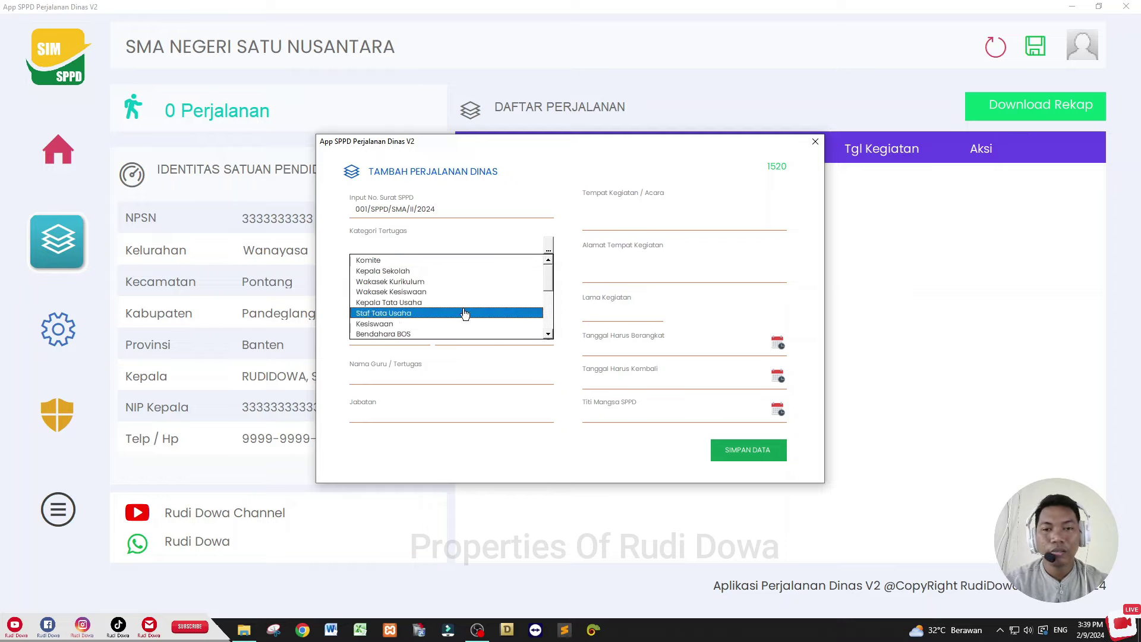
{"action": "left_click_drag", "start_coordinate": [547, 279], "coordinate": [548, 326]}
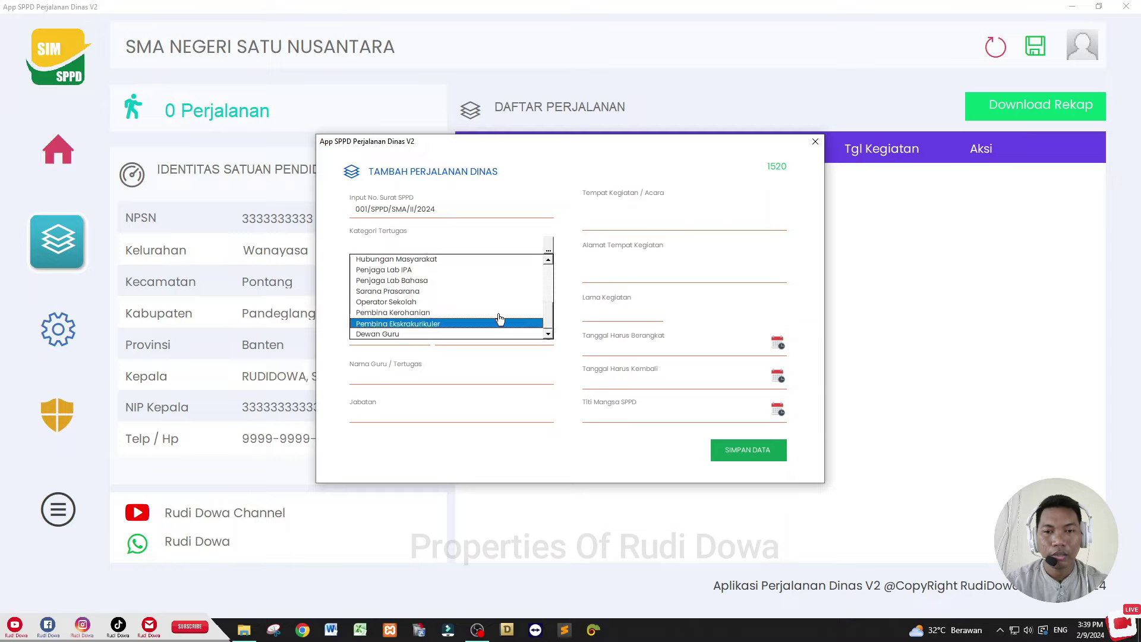
{"action": "left_click", "coordinate": [413, 304]}
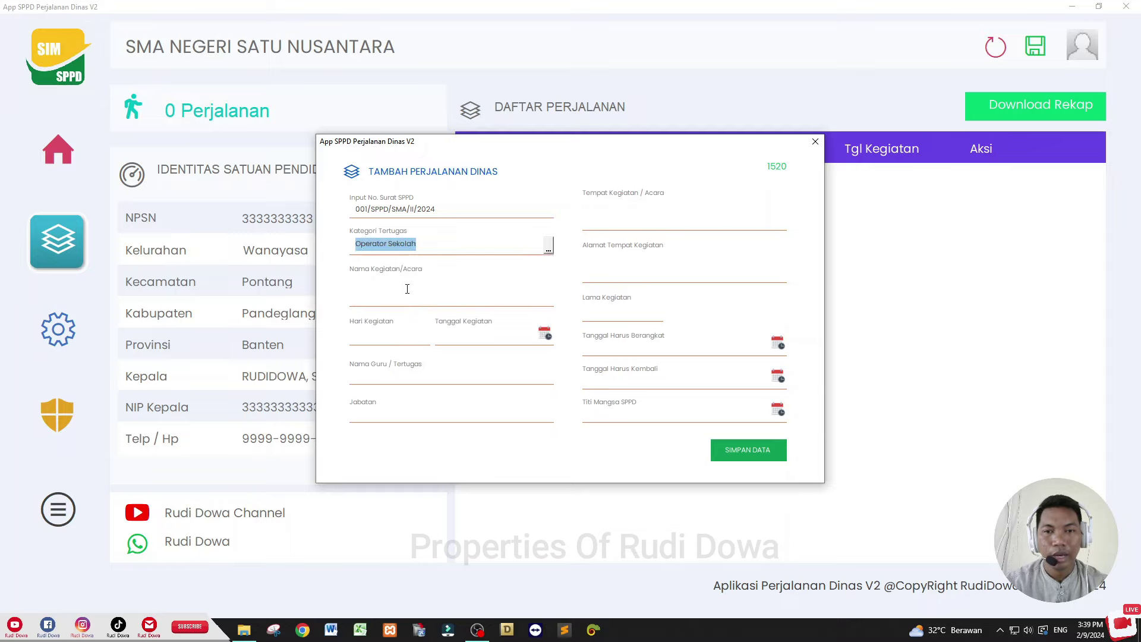
{"action": "left_click", "coordinate": [407, 289]}
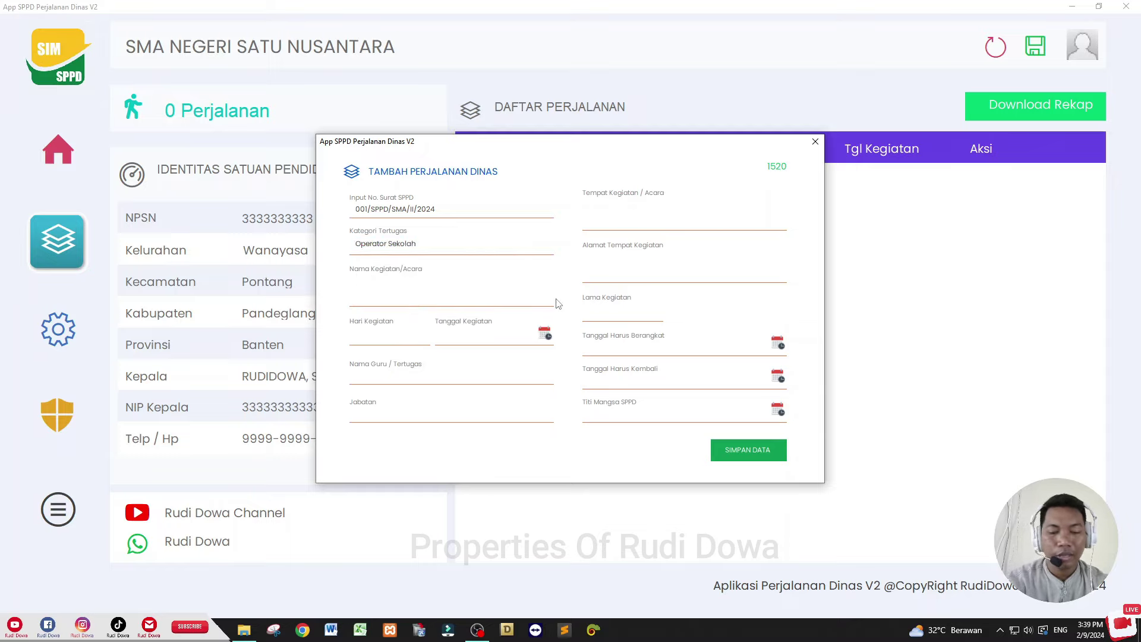
{"action": "type", "text": "Pelatihan Rilis"}
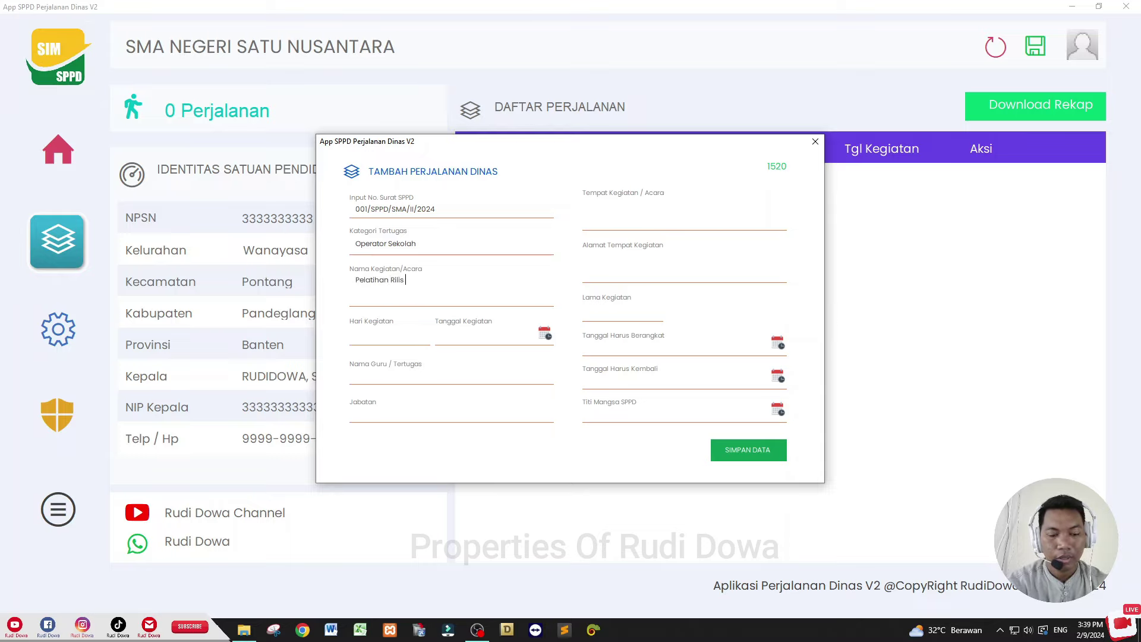
{"action": "type", "text": "Dapodik Baru Versi"}
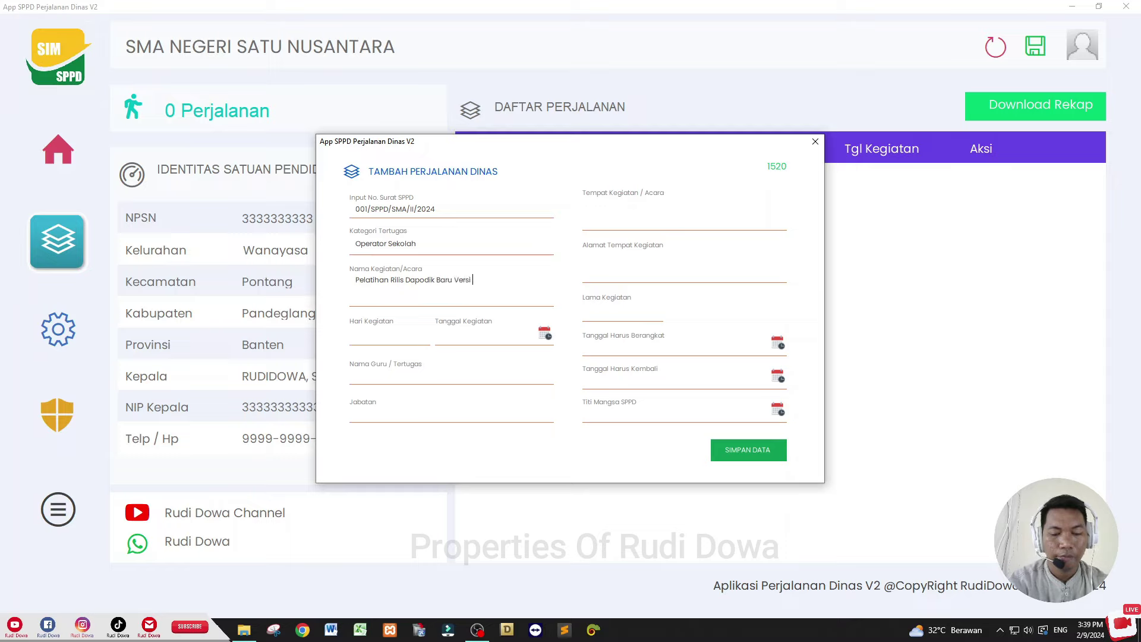
{"action": "type", "text": "024"}
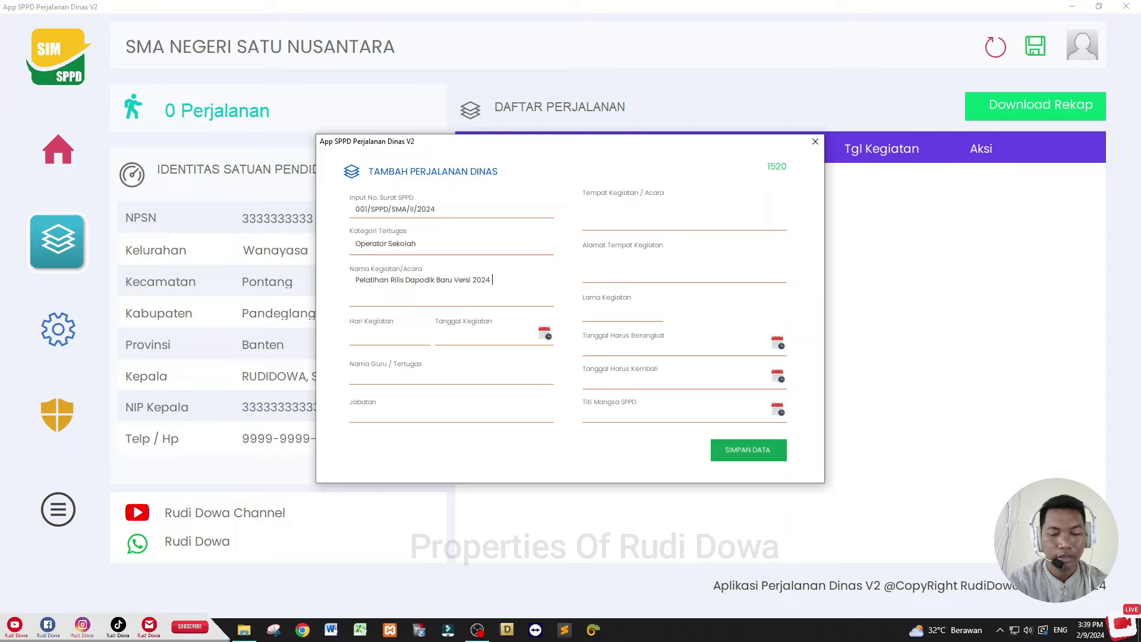
{"action": "type", "text": "ch 2"}
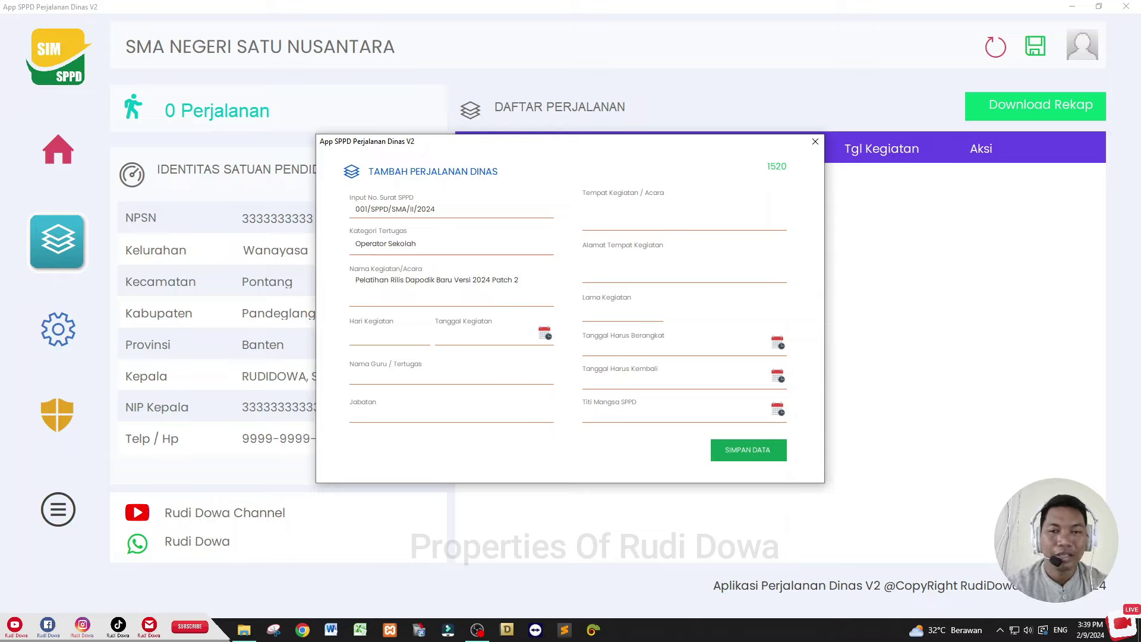
Choose Senin as the activity day and pick 1 / Februari / 2024 in the date picker.
{"action": "left_click", "coordinate": [369, 337]}
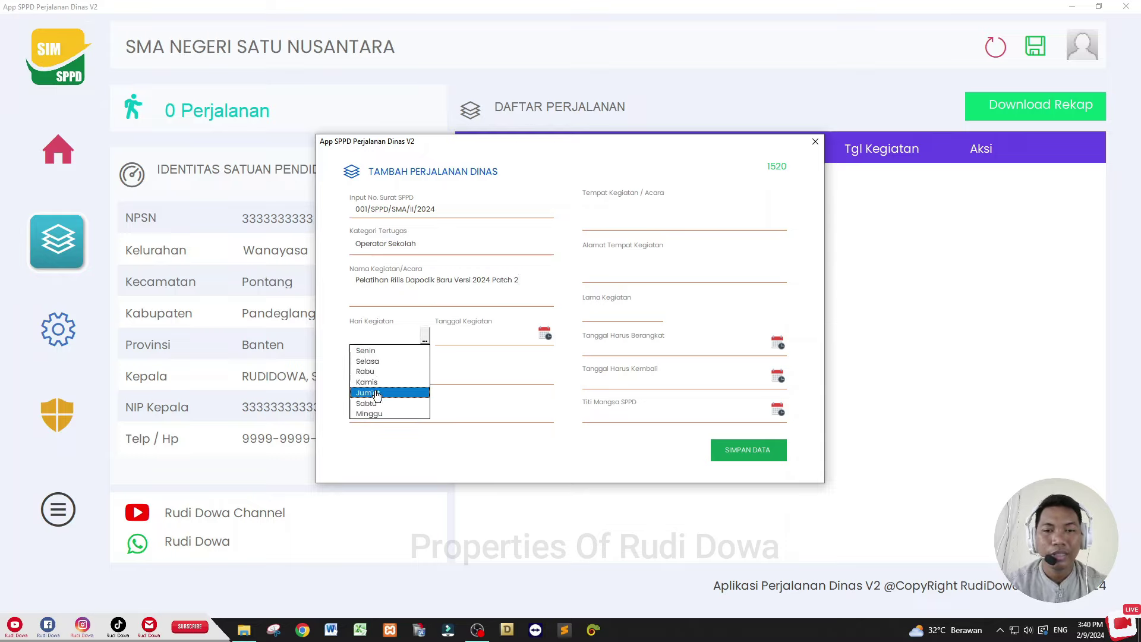
{"action": "left_click", "coordinate": [381, 351]}
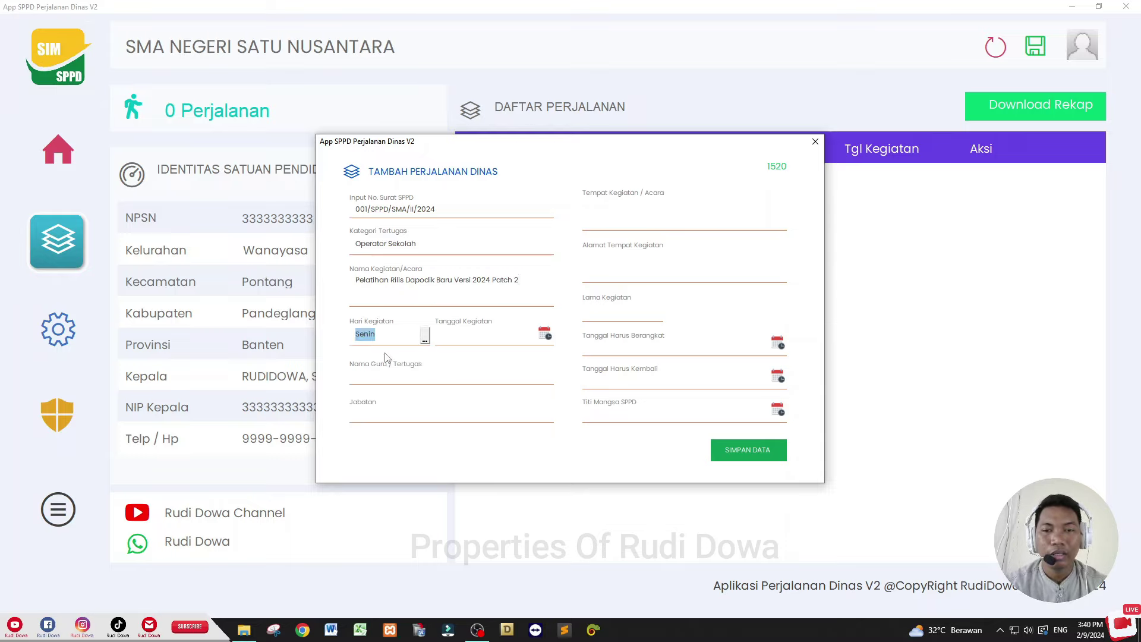
{"action": "left_click", "coordinate": [545, 337]}
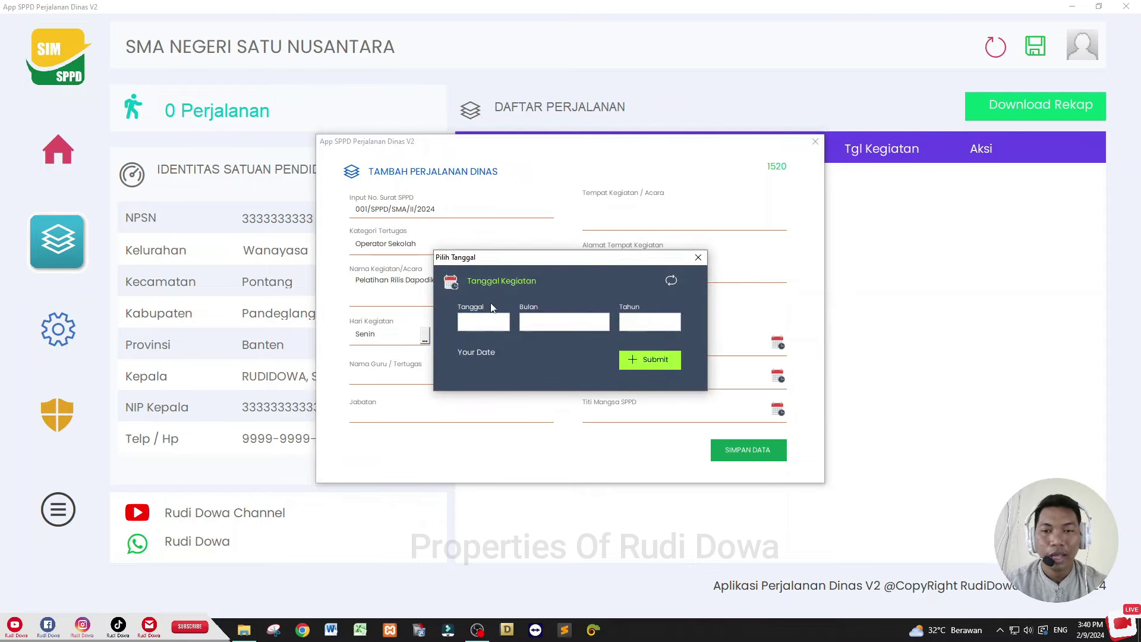
{"action": "left_click", "coordinate": [503, 325]}
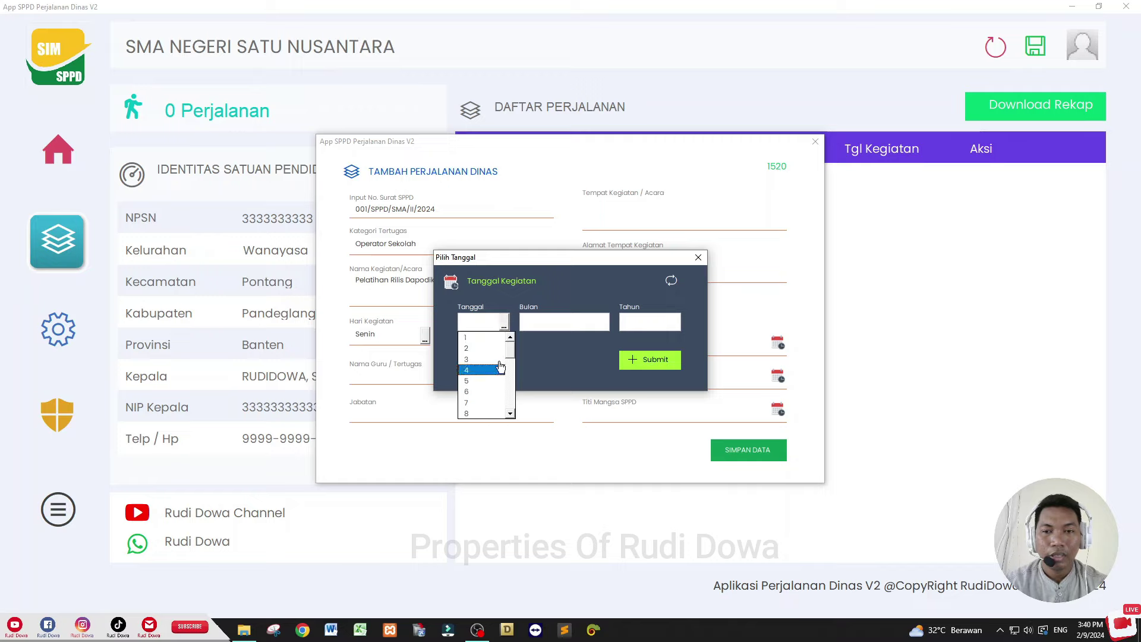
{"action": "left_click", "coordinate": [469, 337]}
{"action": "left_click", "coordinate": [543, 324]}
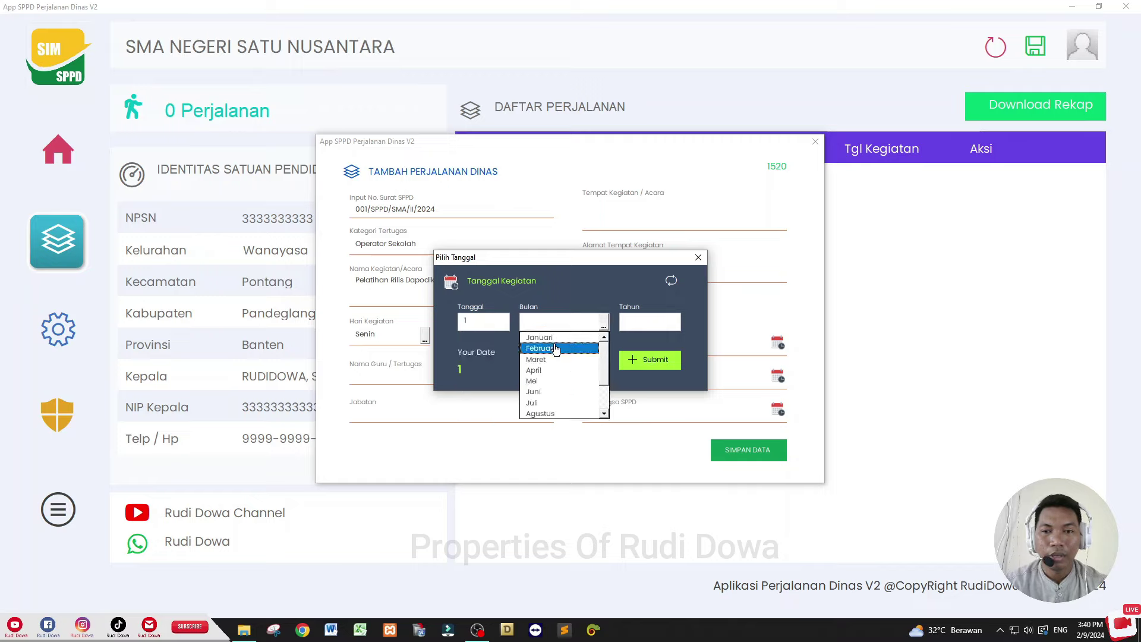
{"action": "left_click", "coordinate": [556, 348]}
{"action": "left_click", "coordinate": [675, 324]}
{"action": "left_click", "coordinate": [635, 368]}
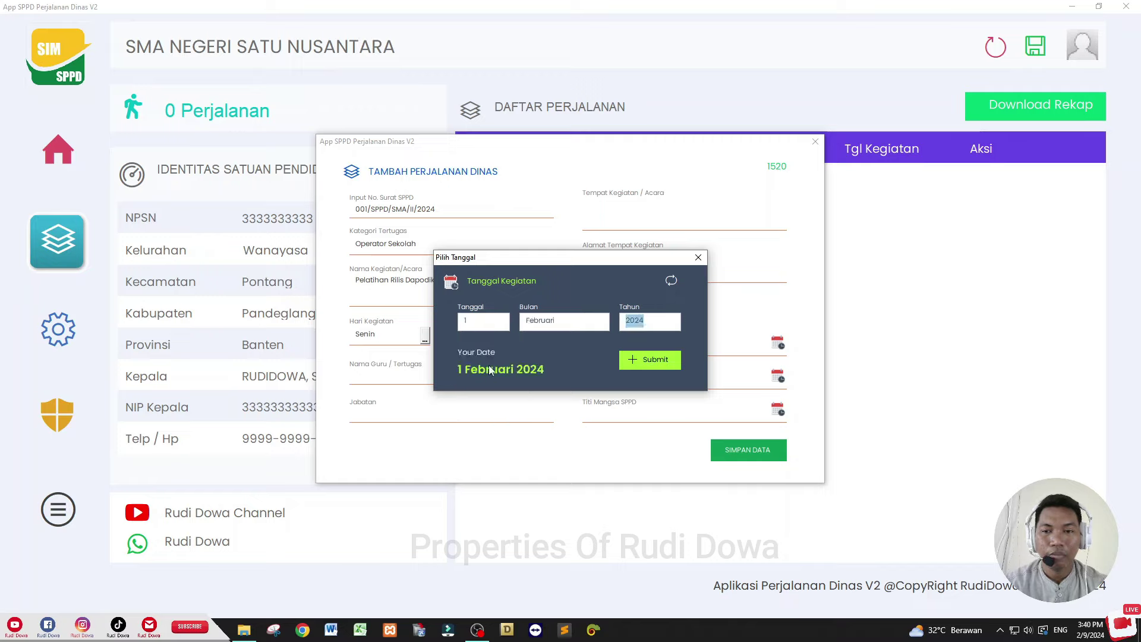
{"action": "left_click", "coordinate": [648, 360]}
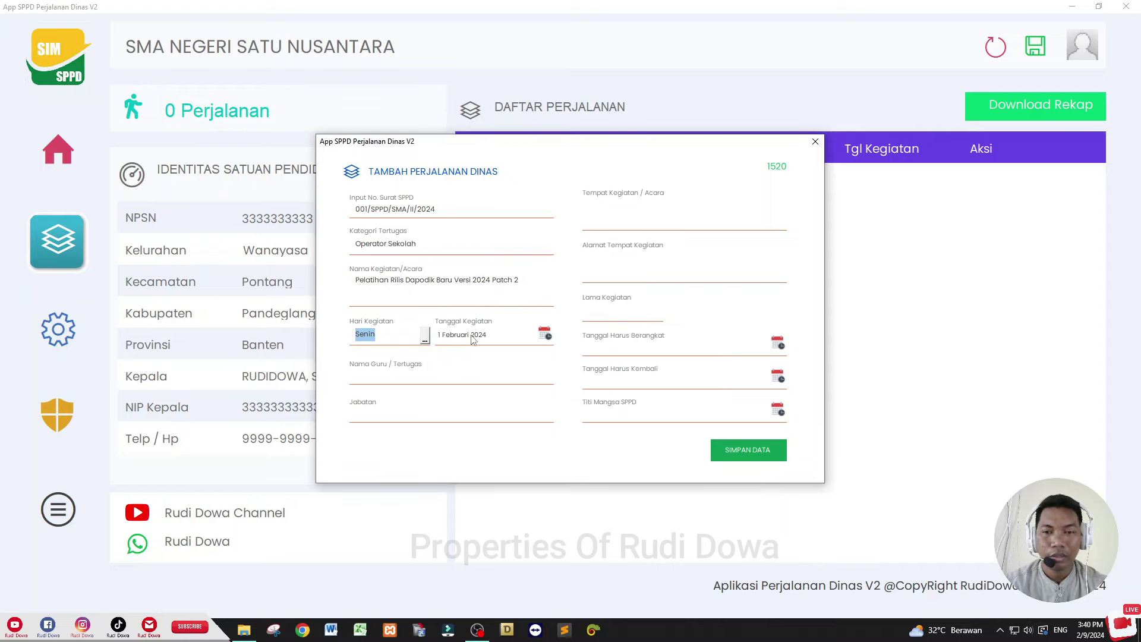
Enter the assigned staff member's name and the position Operator Dapodik.
{"action": "left_click", "coordinate": [413, 381]}
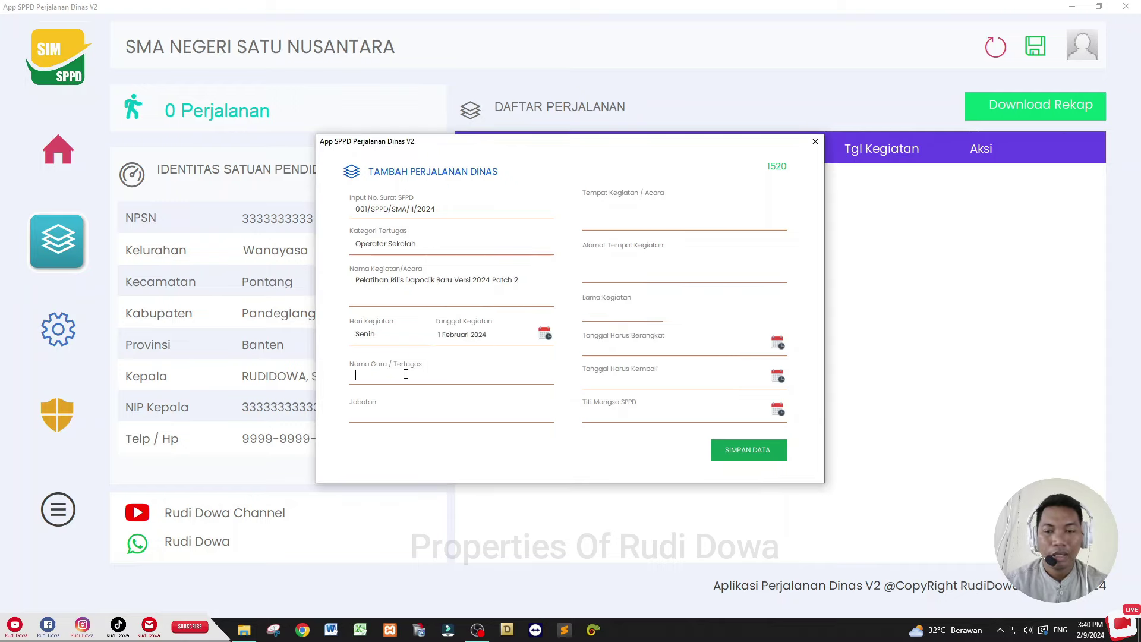
{"action": "type", "text": "RUDIDOWA, S.Pd"}
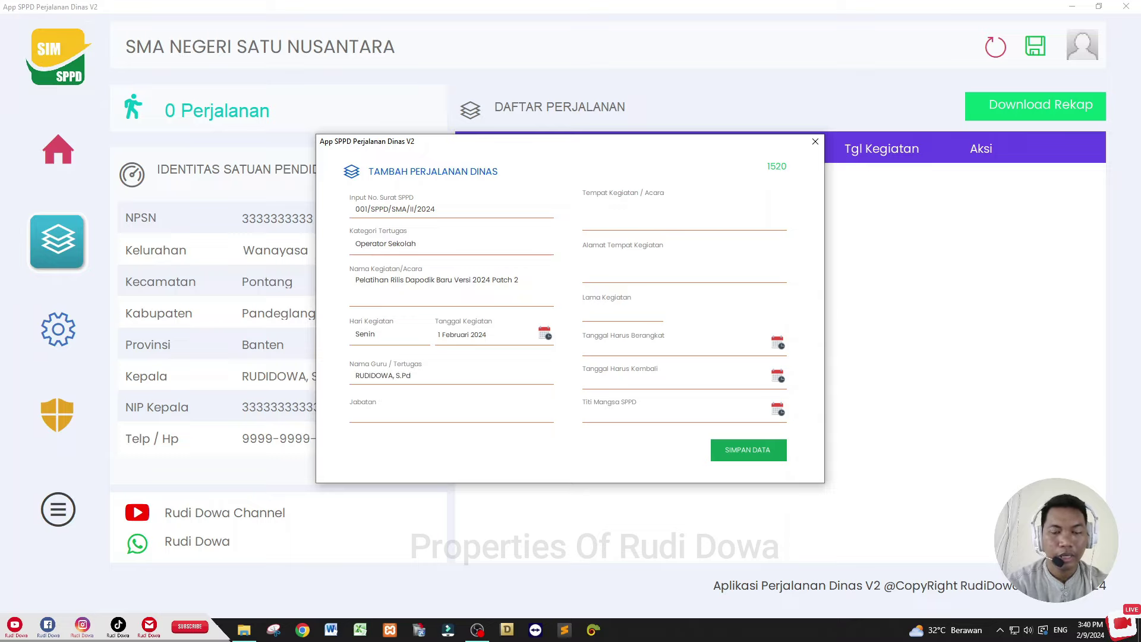
{"action": "left_click", "coordinate": [416, 413]}
{"action": "type", "text": "Opera"}
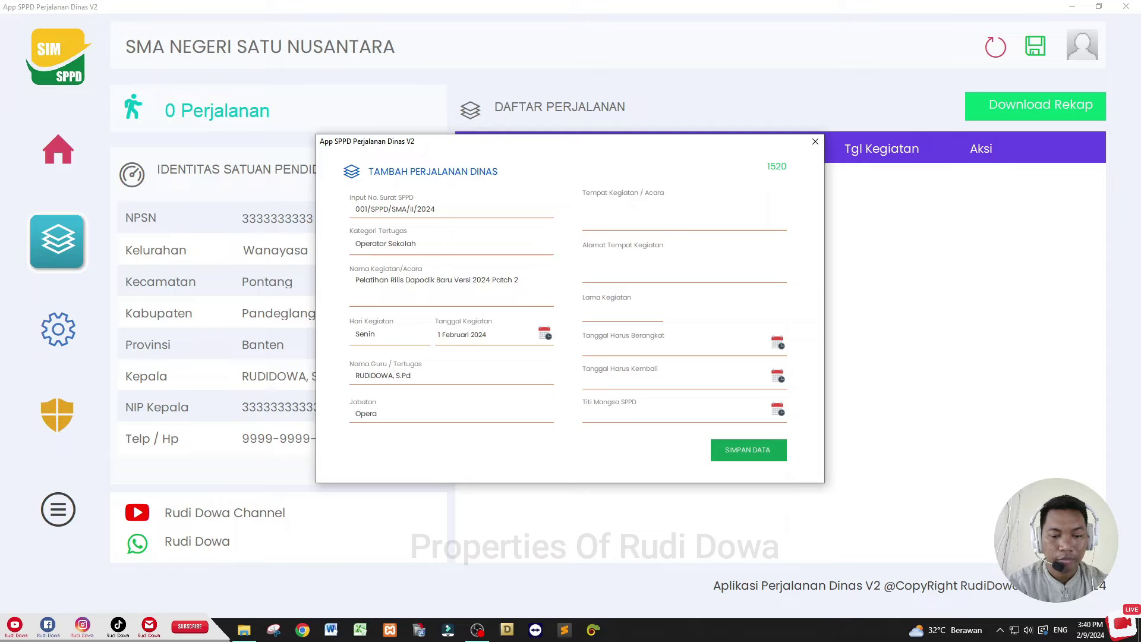
{"action": "type", "text": "podik"}
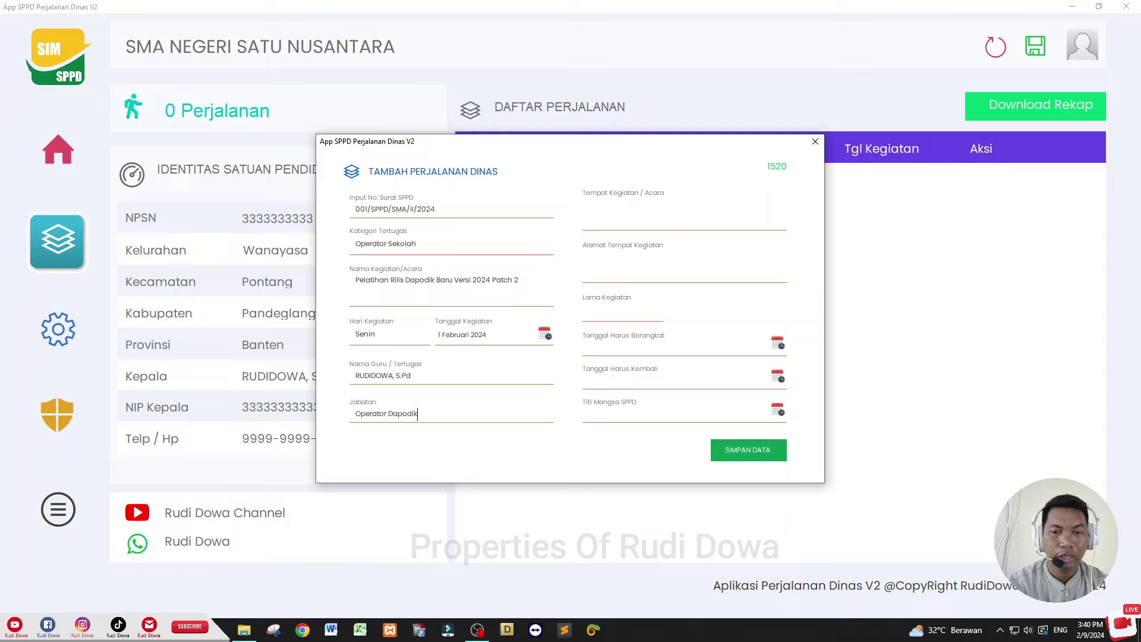
Set the venue to Hotel Horizon Tanggerang with its address, and the duration to 2 Hari.
{"action": "left_click", "coordinate": [637, 215]}
{"action": "type", "text": "Hotel Horizon Tangg"}
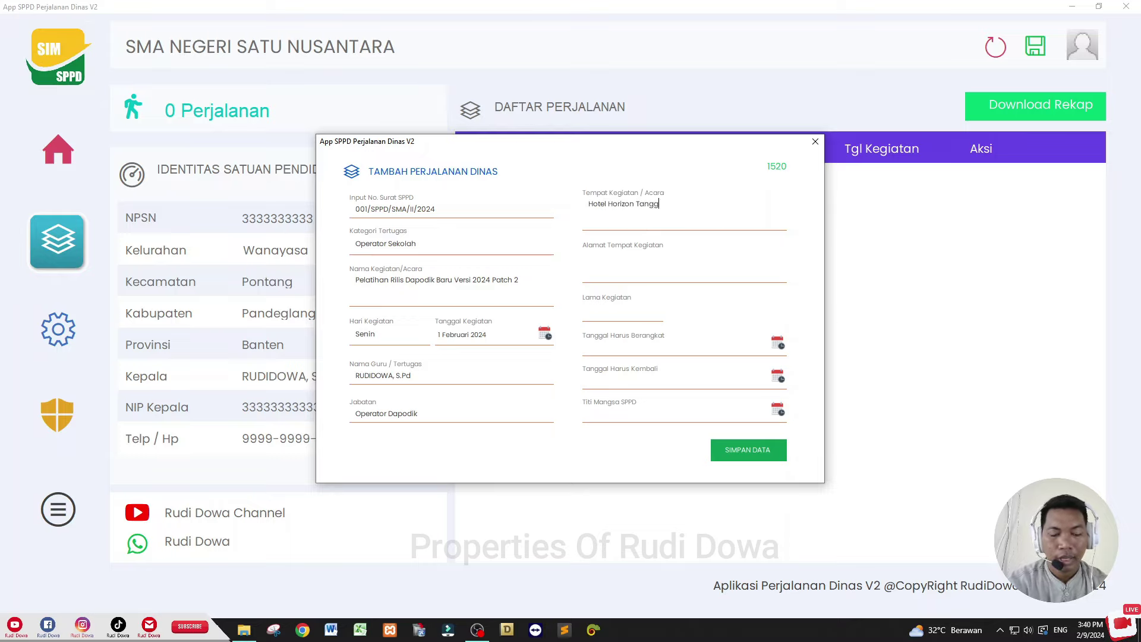
{"action": "type", "text": "erang"}
{"action": "key", "text": "Tab"}
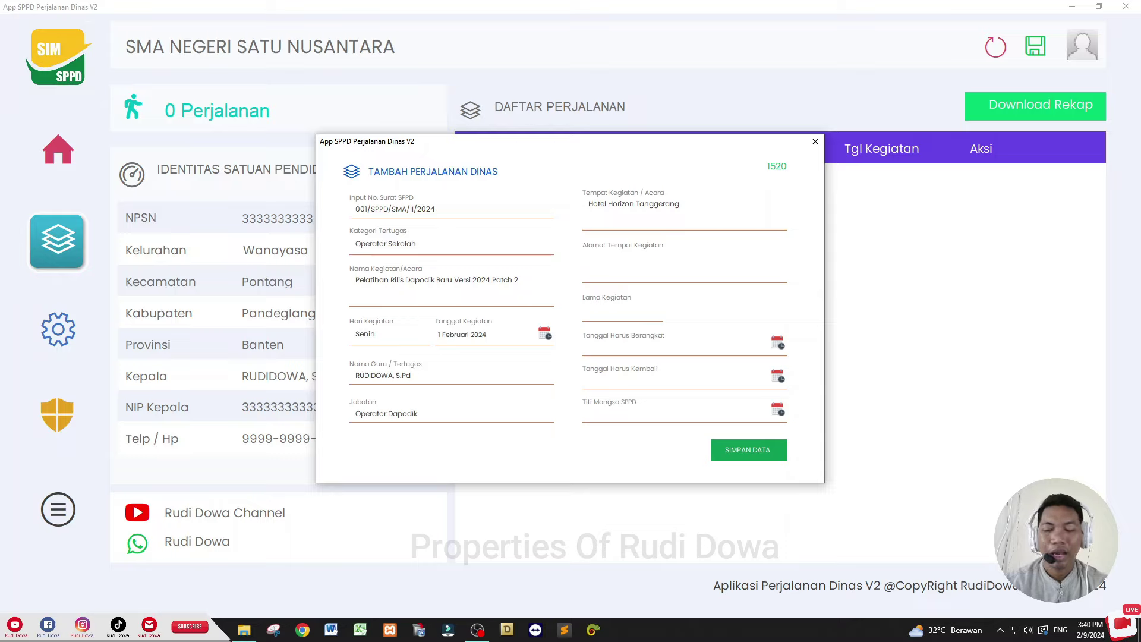
{"action": "type", "text": "Jl, Raya Anyer Beach Banten"}
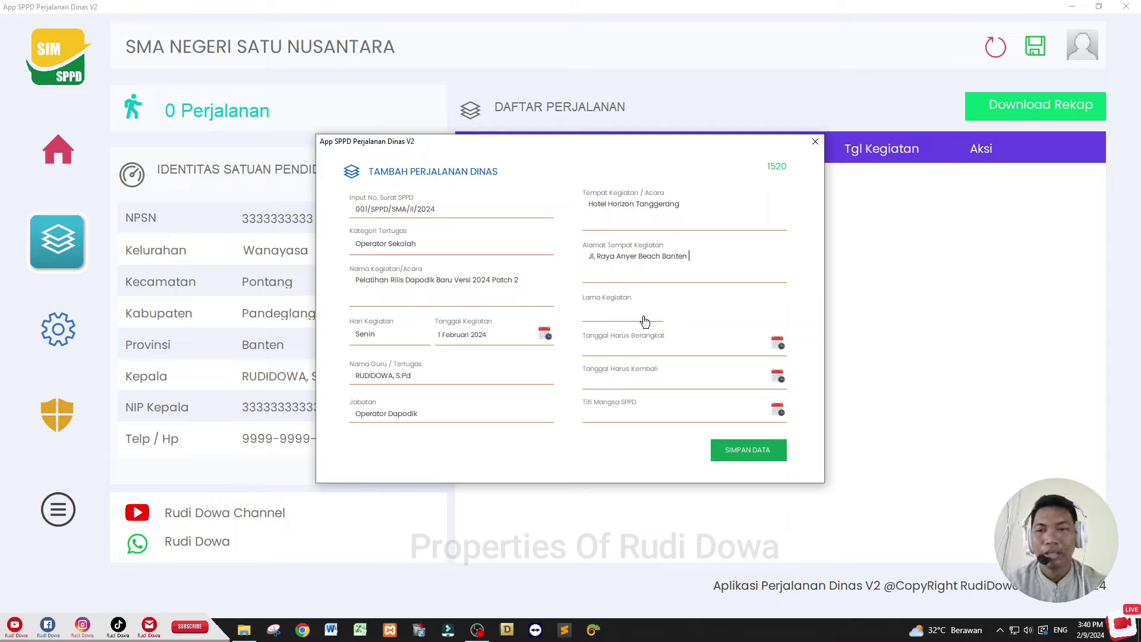
{"action": "left_click", "coordinate": [645, 321]}
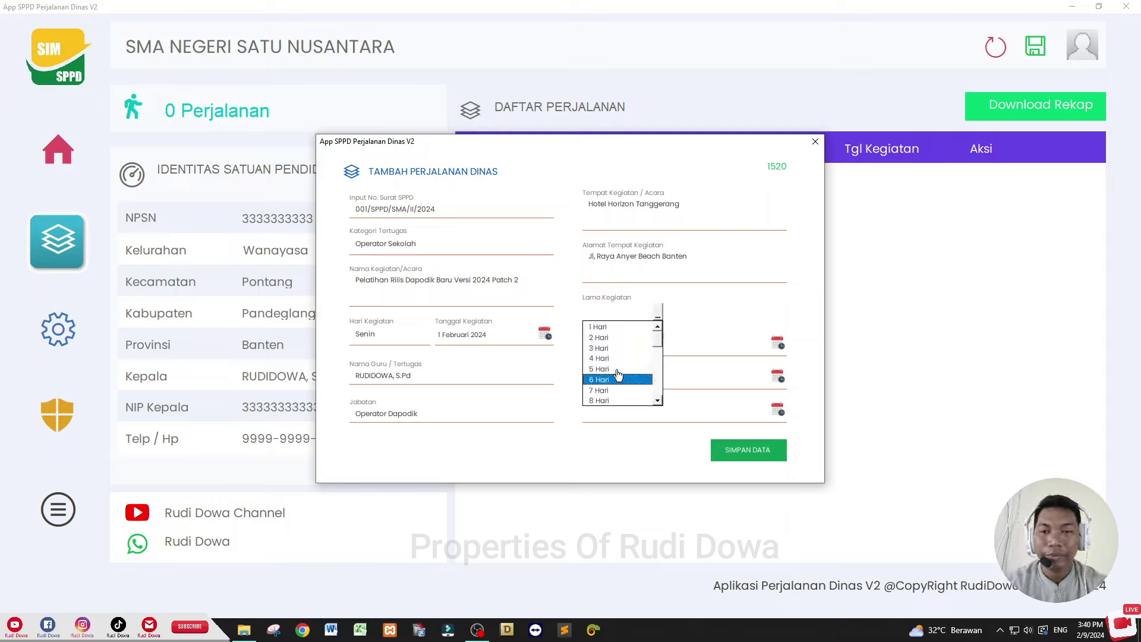
{"action": "left_click", "coordinate": [618, 337]}
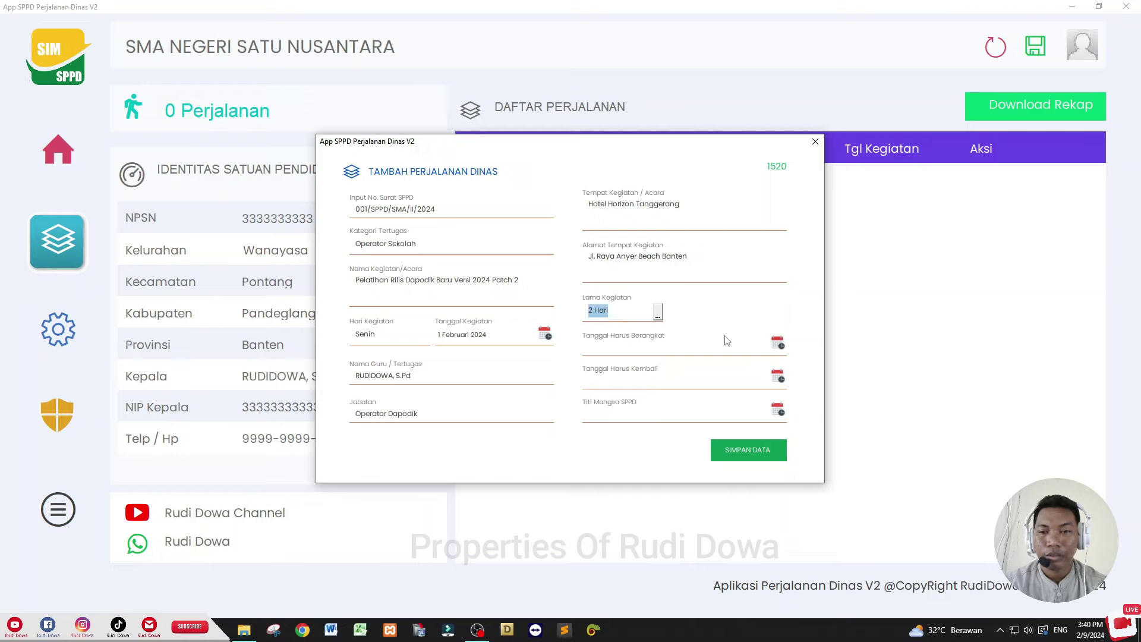
Set the departure date to 1 Februari 2024.
{"action": "left_click", "coordinate": [777, 345]}
{"action": "left_click", "coordinate": [483, 322]}
{"action": "left_click", "coordinate": [476, 336]}
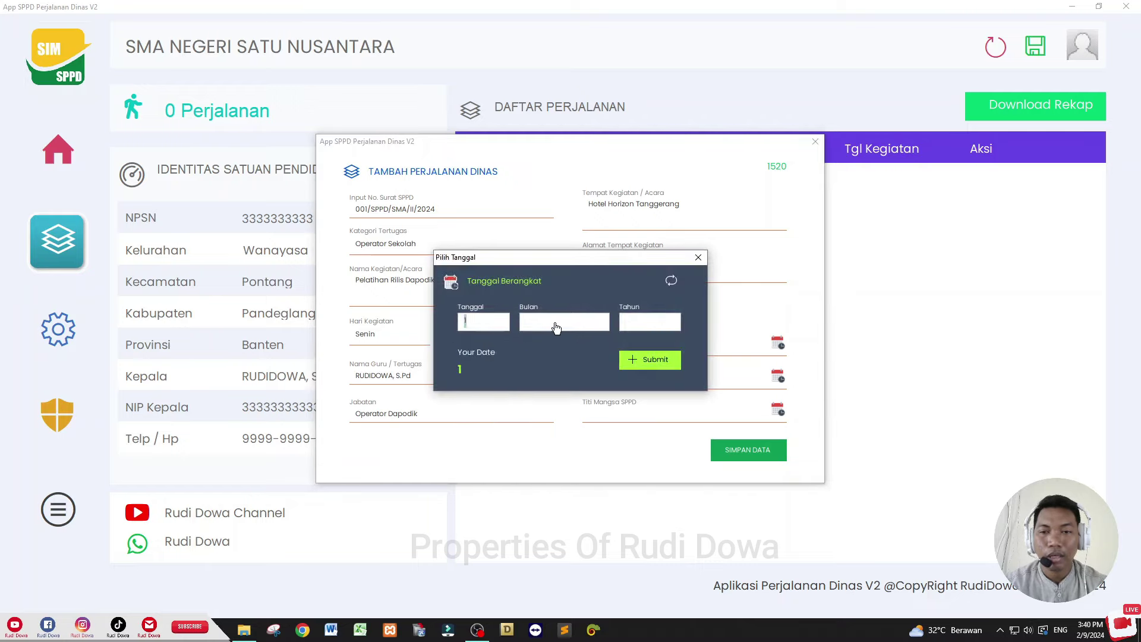
{"action": "left_click", "coordinate": [556, 328]}
{"action": "left_click", "coordinate": [553, 348]}
{"action": "left_click", "coordinate": [649, 324]}
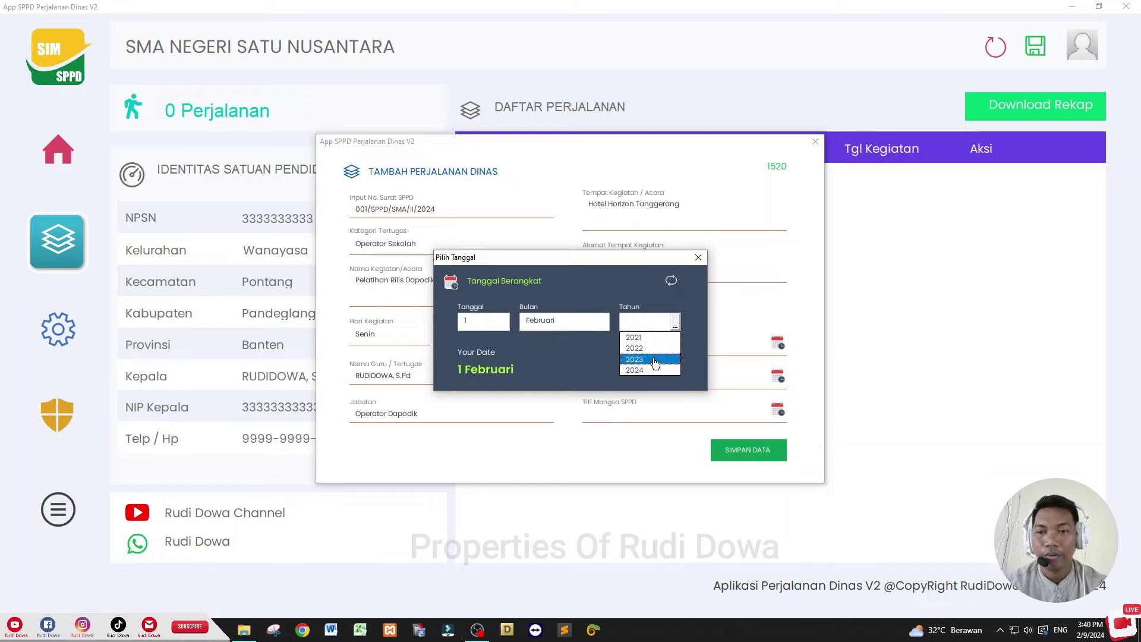
{"action": "left_click", "coordinate": [651, 369]}
{"action": "left_click", "coordinate": [649, 360]}
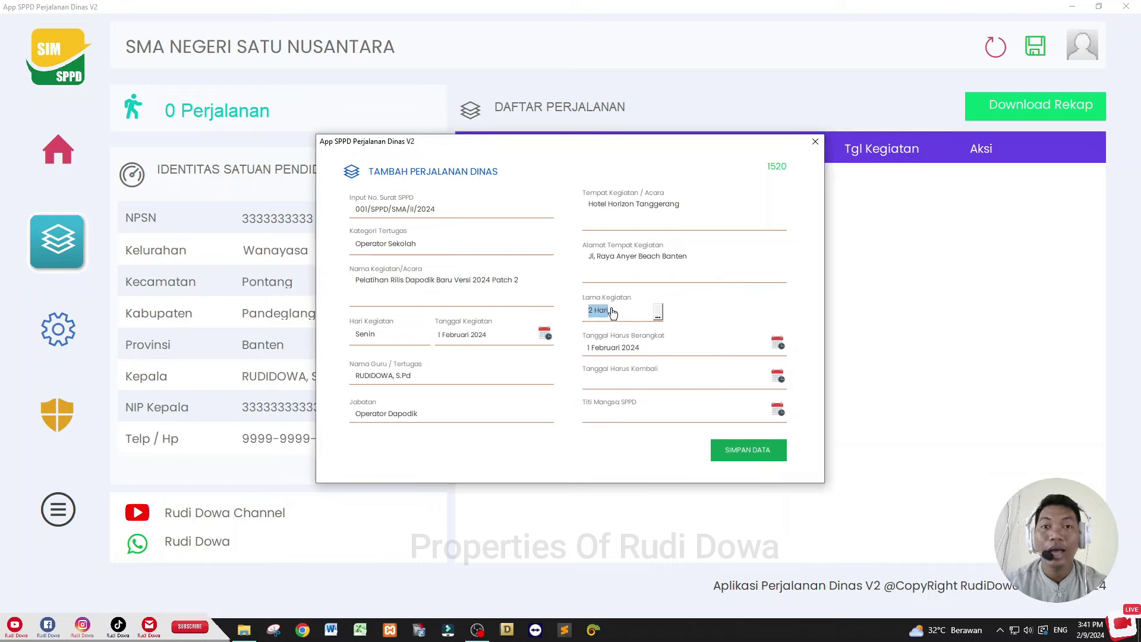
Set the return date to 2 Februari 2024.
{"action": "left_click", "coordinate": [779, 377]}
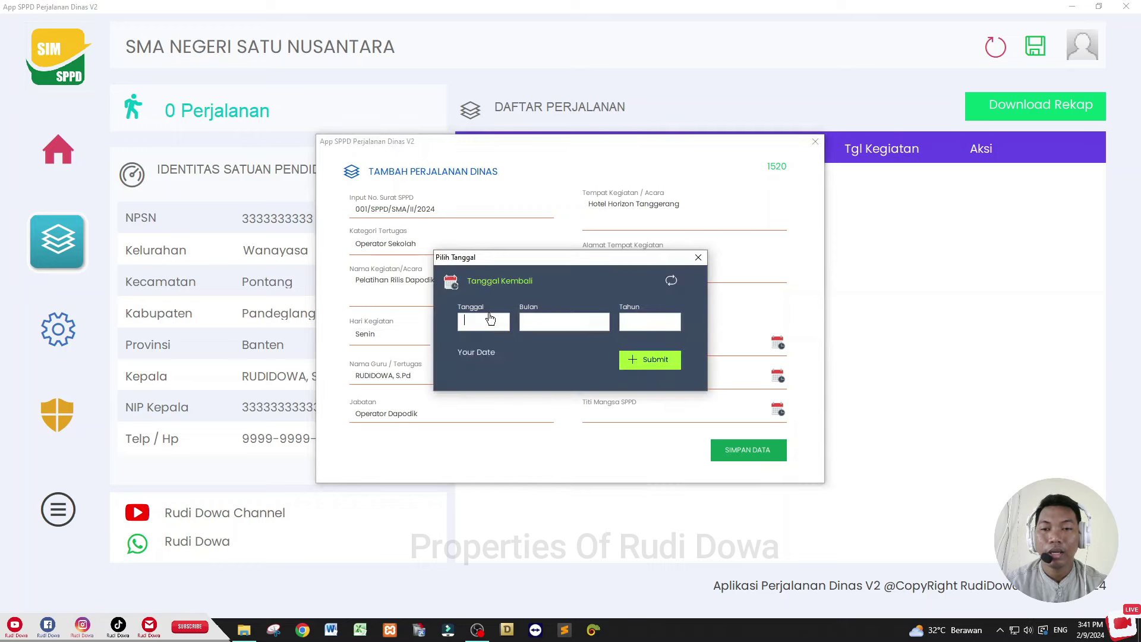
{"action": "left_click", "coordinate": [484, 321]}
{"action": "left_click", "coordinate": [485, 348]}
{"action": "left_click", "coordinate": [565, 322]}
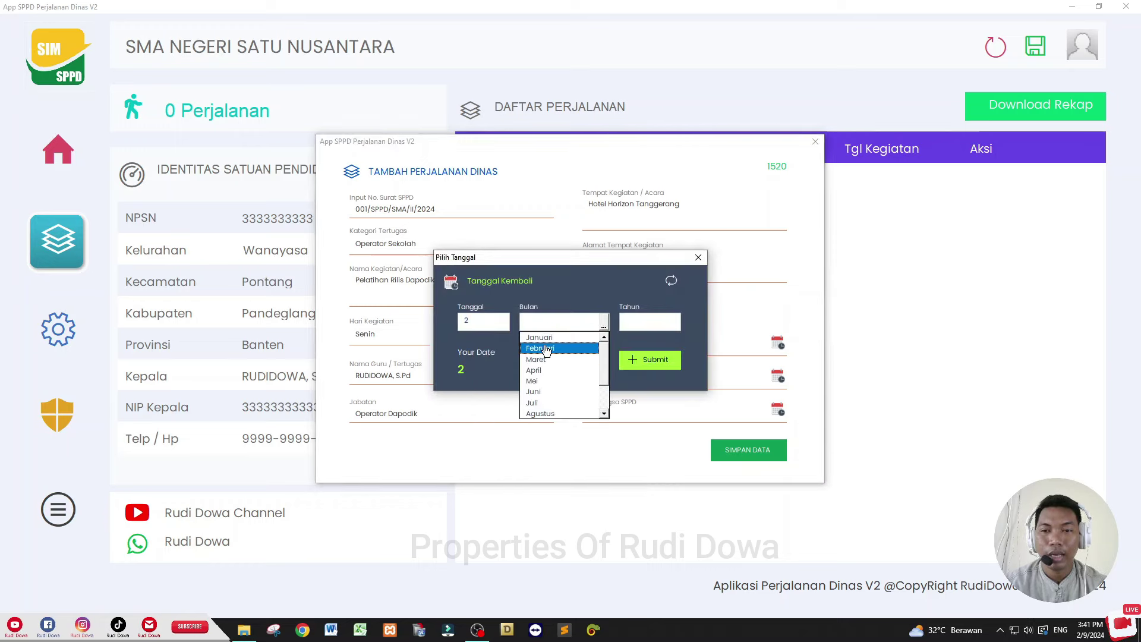
{"action": "left_click", "coordinate": [547, 348]}
{"action": "left_click", "coordinate": [649, 321]}
{"action": "left_click", "coordinate": [634, 370]}
{"action": "left_click", "coordinate": [651, 360]}
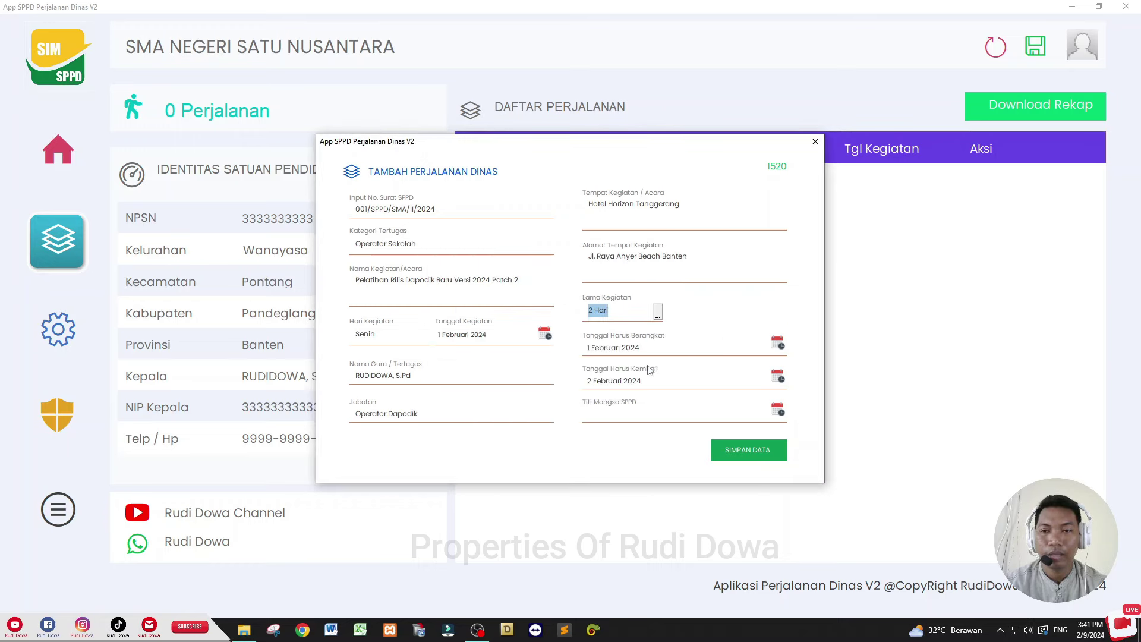
Set the SPPD letter date to 3 Februari 2024, correcting the month to Februari.
{"action": "left_click", "coordinate": [778, 414]}
{"action": "left_click", "coordinate": [503, 322]}
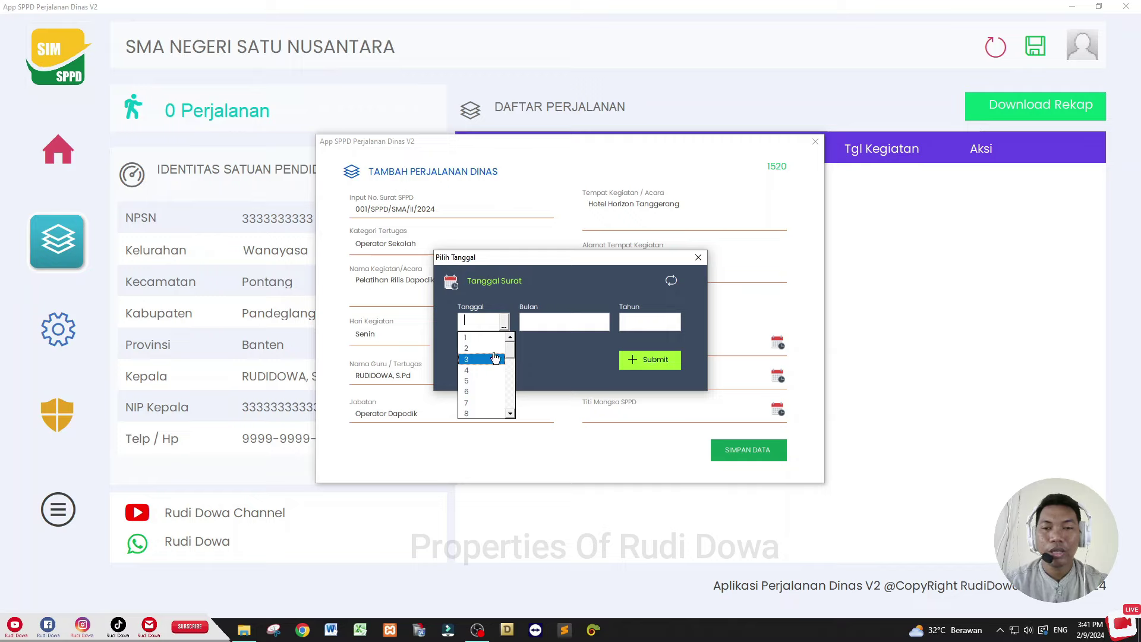
{"action": "left_click", "coordinate": [493, 360]}
{"action": "left_click", "coordinate": [559, 323]}
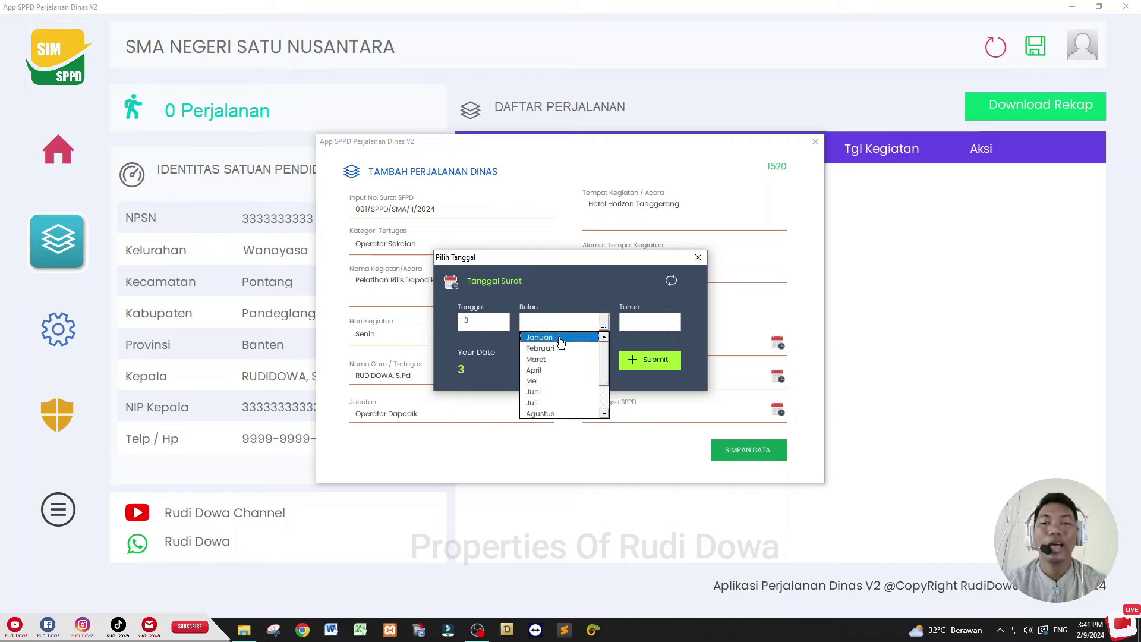
{"action": "left_click", "coordinate": [558, 337]}
{"action": "left_click", "coordinate": [558, 321]}
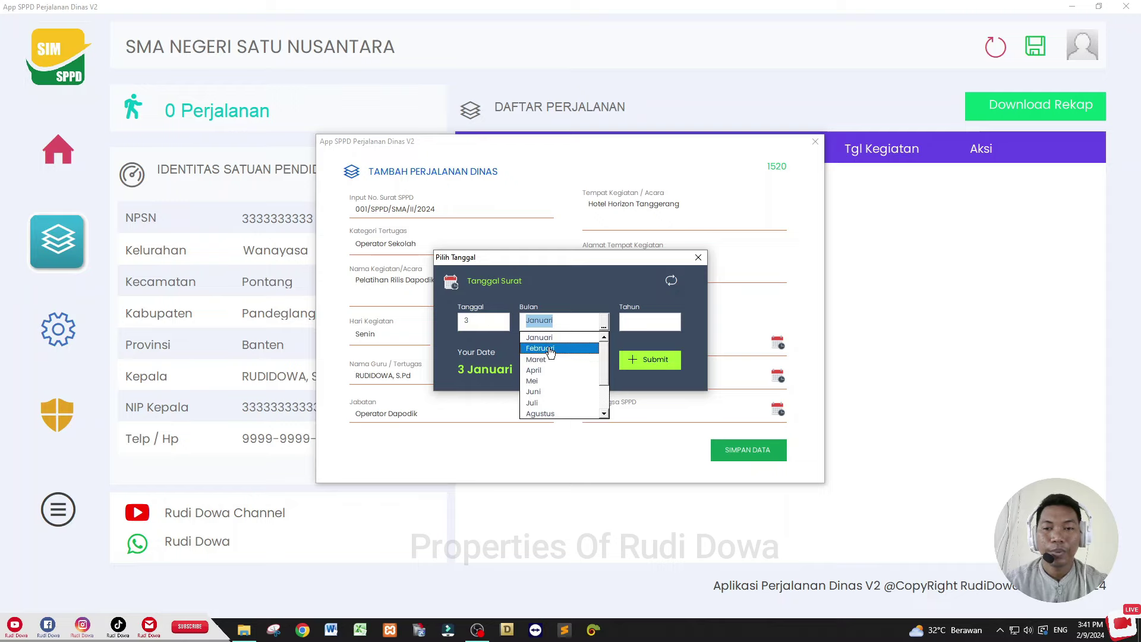
{"action": "left_click", "coordinate": [550, 349]}
{"action": "left_click", "coordinate": [659, 325]}
{"action": "left_click", "coordinate": [658, 367]}
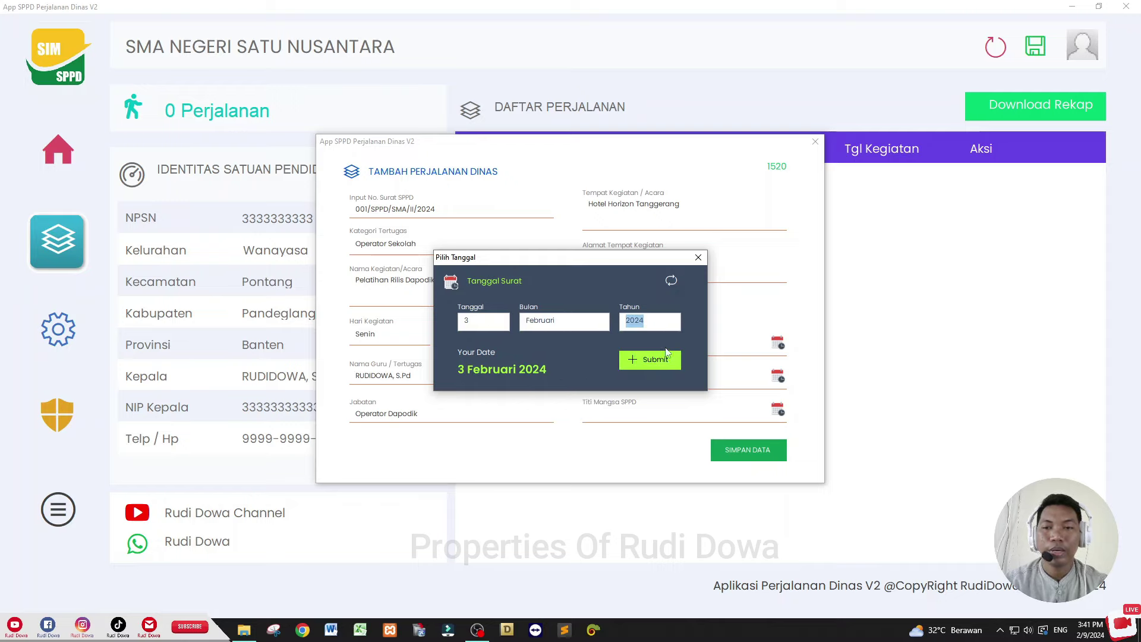
{"action": "left_click", "coordinate": [650, 360]}
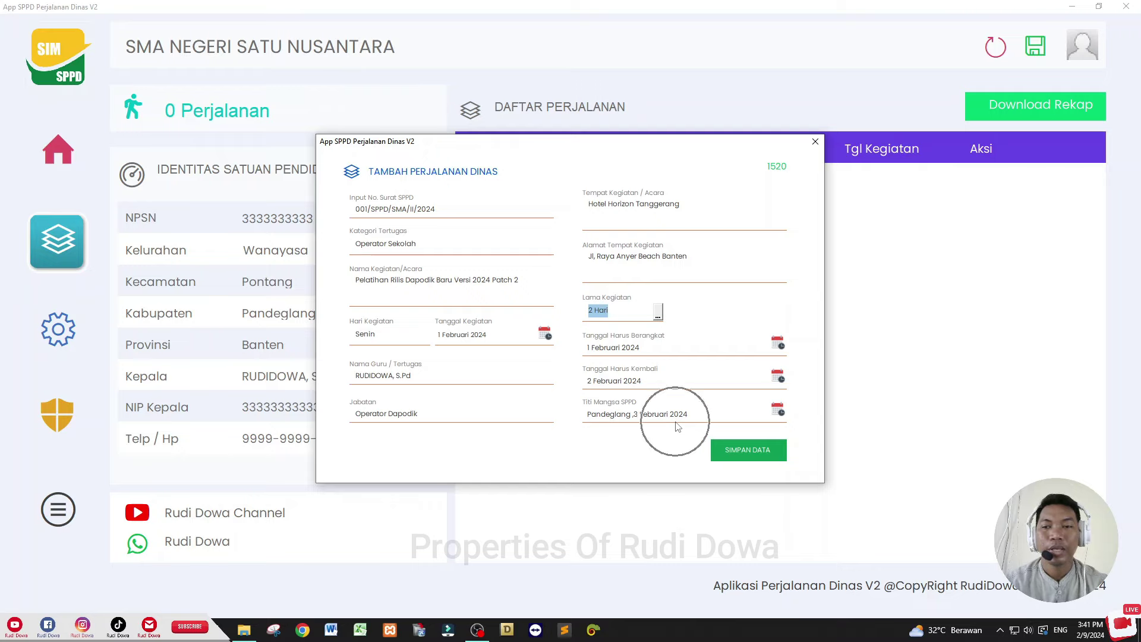
Save the new trip record, return to the Home dashboard, and save progress.
{"action": "left_click", "coordinate": [756, 460]}
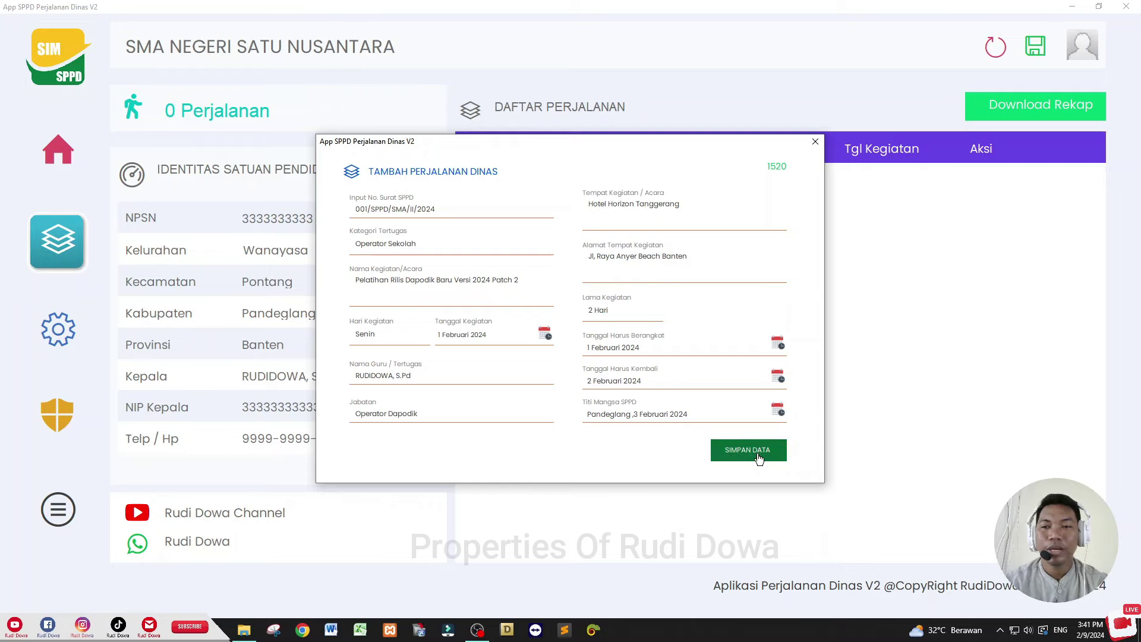
{"action": "left_click", "coordinate": [572, 398]}
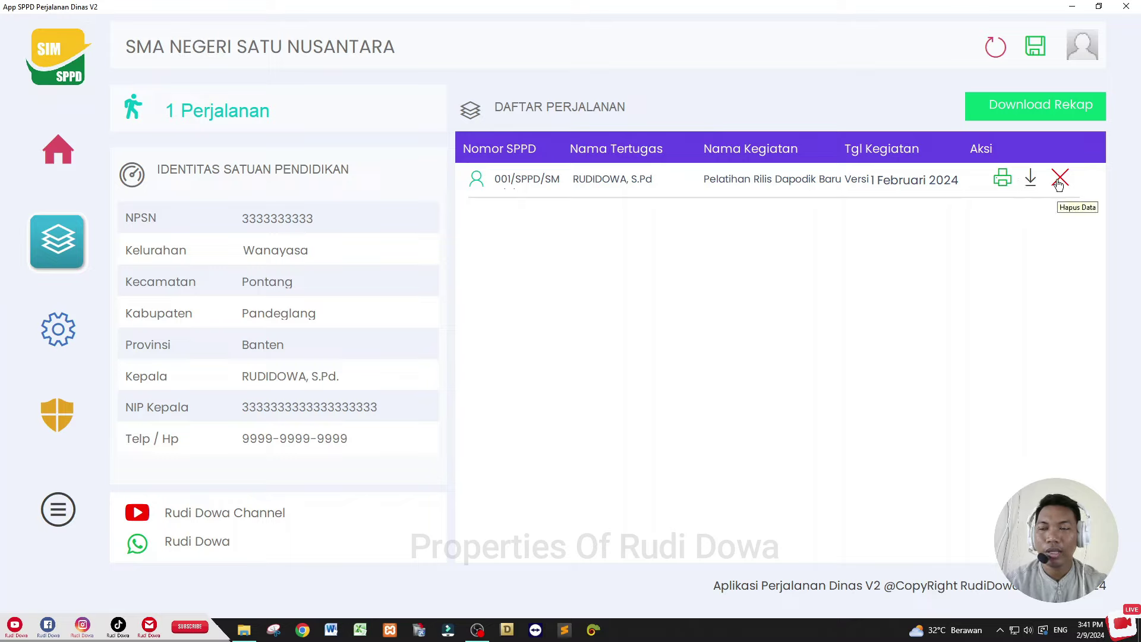
{"action": "left_click", "coordinate": [76, 153]}
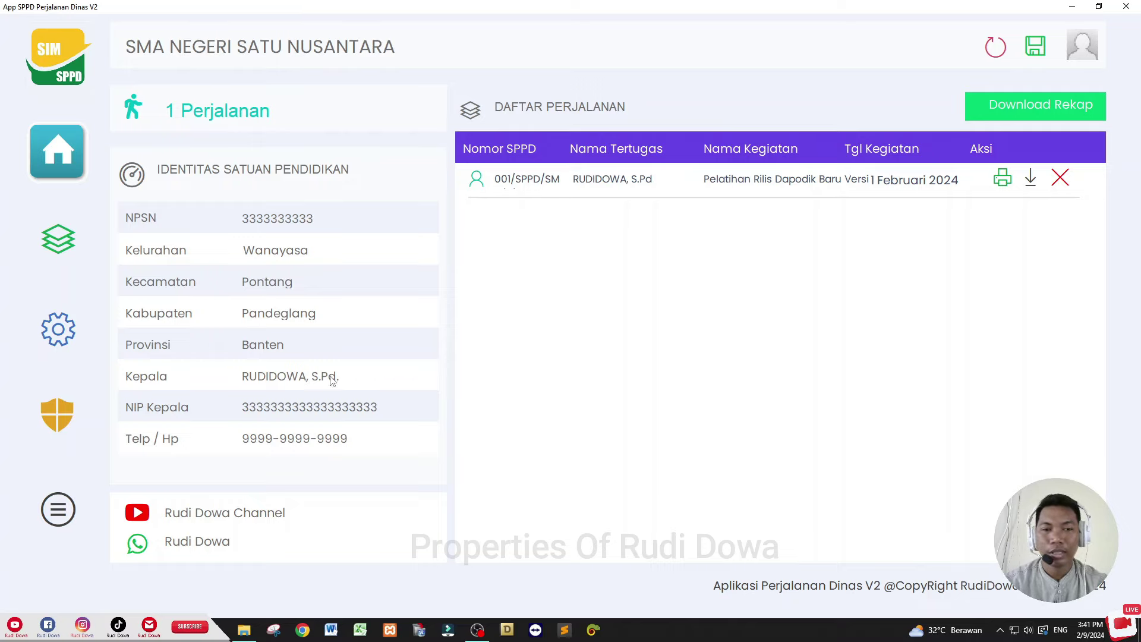
{"action": "left_click", "coordinate": [1034, 54]}
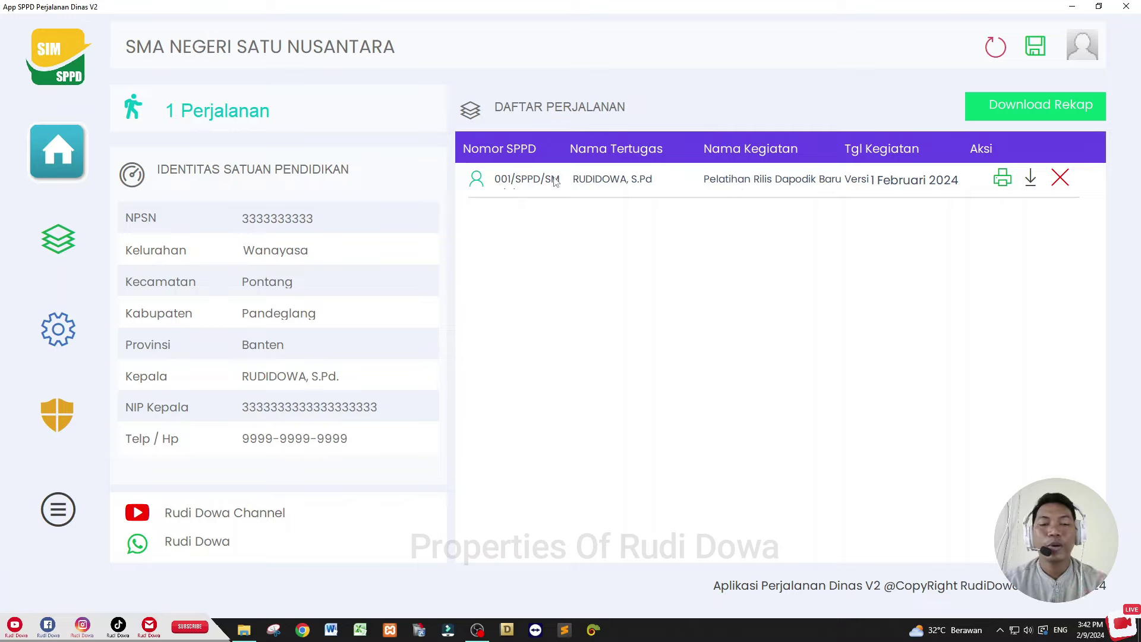
{"action": "left_click", "coordinate": [62, 419]}
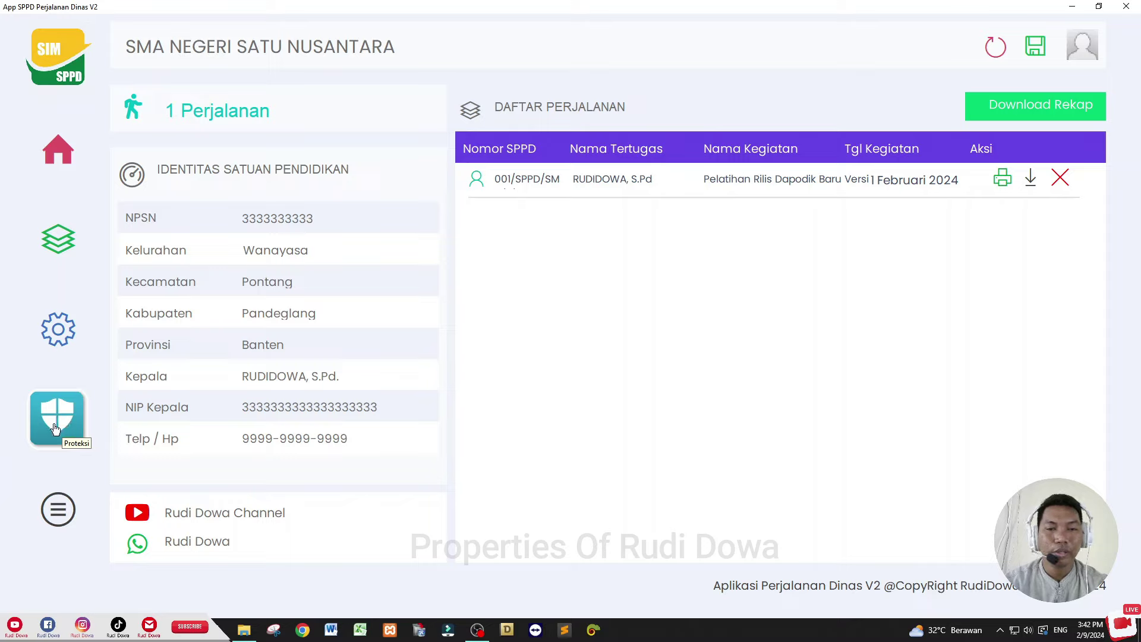
Unlock the underlying database via Proteksi with the database password.
{"action": "left_click", "coordinate": [55, 428]}
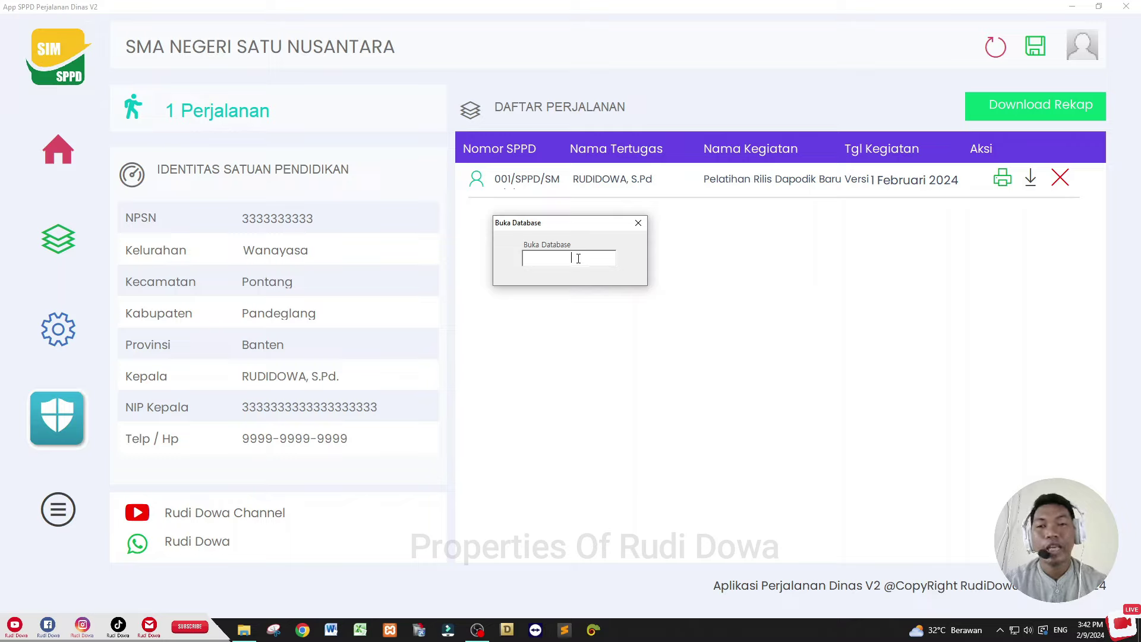
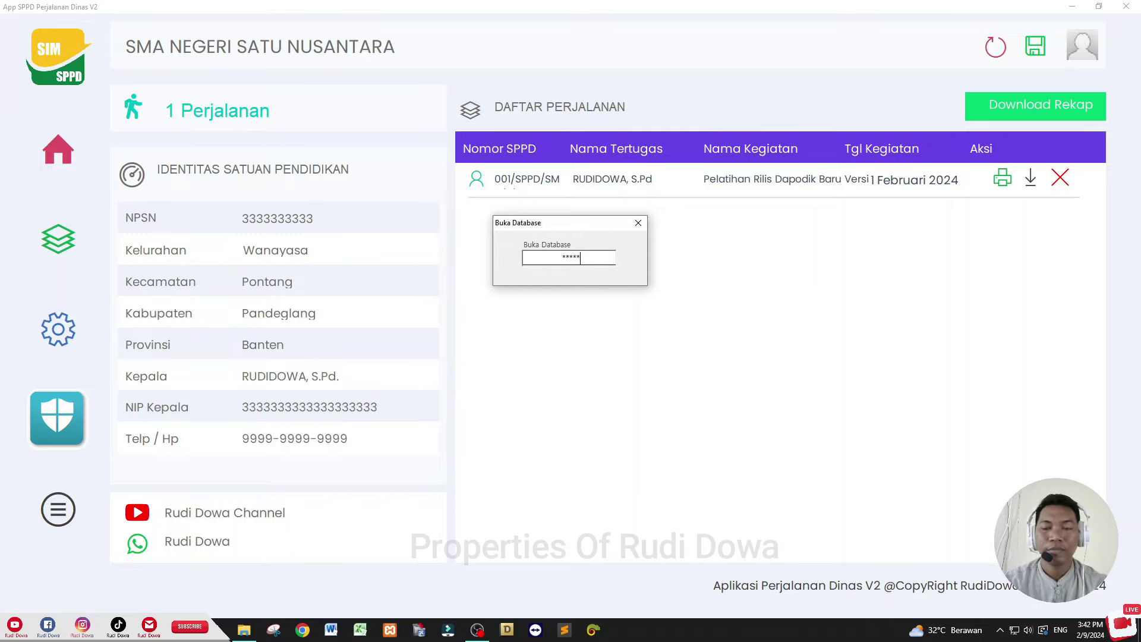
{"action": "key", "text": "Return"}
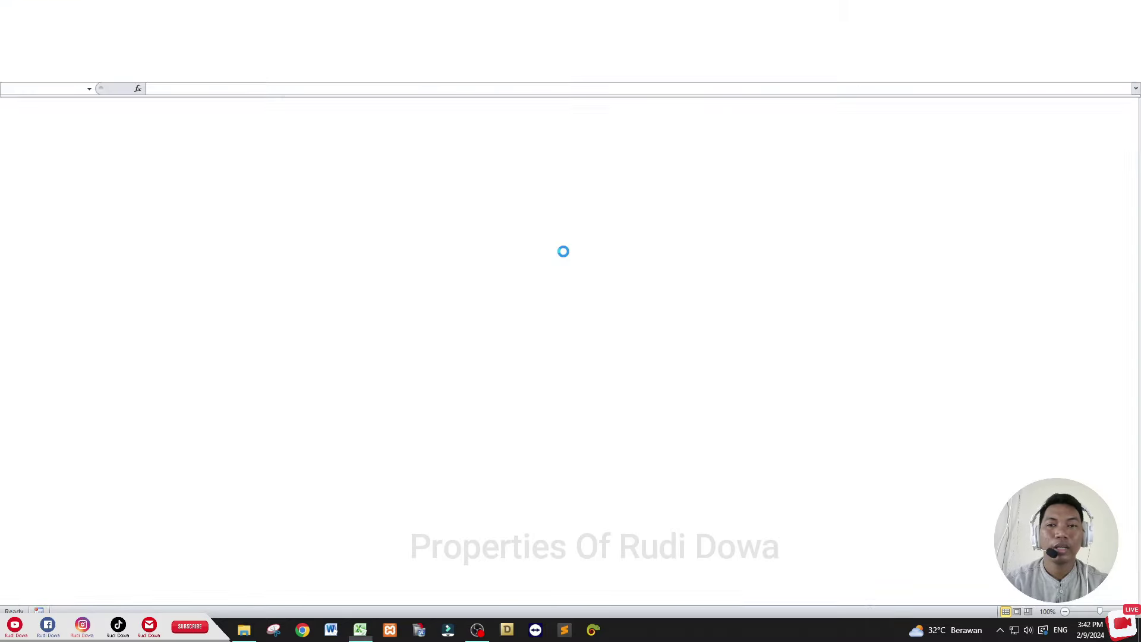
Inspect the new trip's row (Id 1520) in Data Riwayat SPPD, then return to the SPPD app.
{"action": "left_click", "coordinate": [224, 260]}
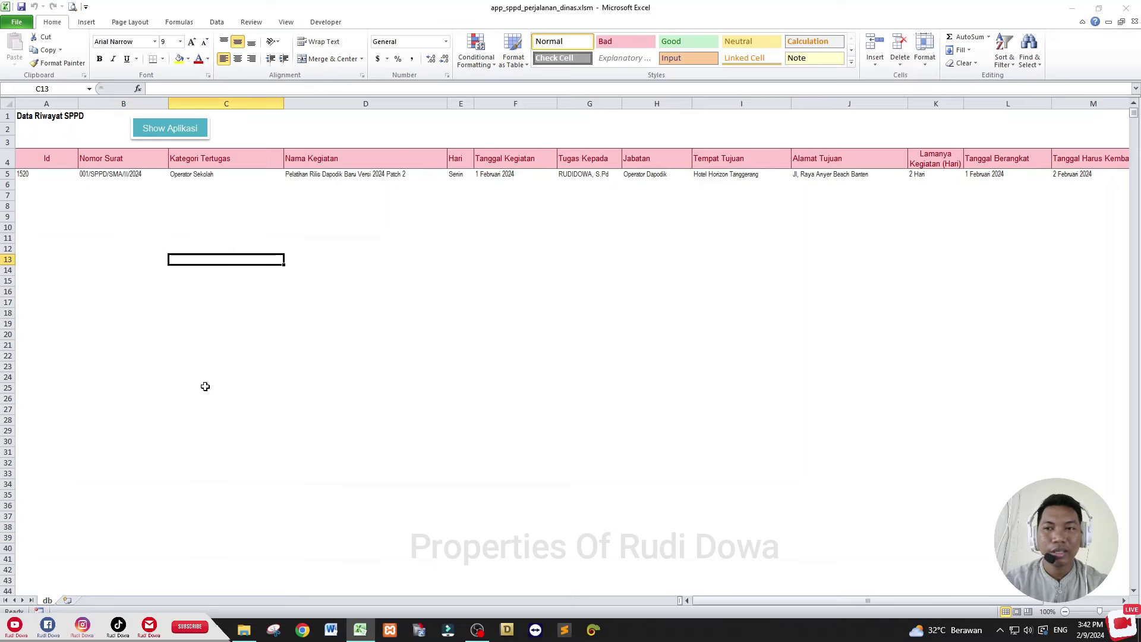
{"action": "left_click", "coordinate": [36, 176]}
{"action": "mouse_move", "coordinate": [72, 176]}
{"action": "left_mouse_down"}
{"action": "mouse_move", "coordinate": [2, 187]}
{"action": "mouse_move", "coordinate": [24, 185]}
{"action": "left_mouse_up"}
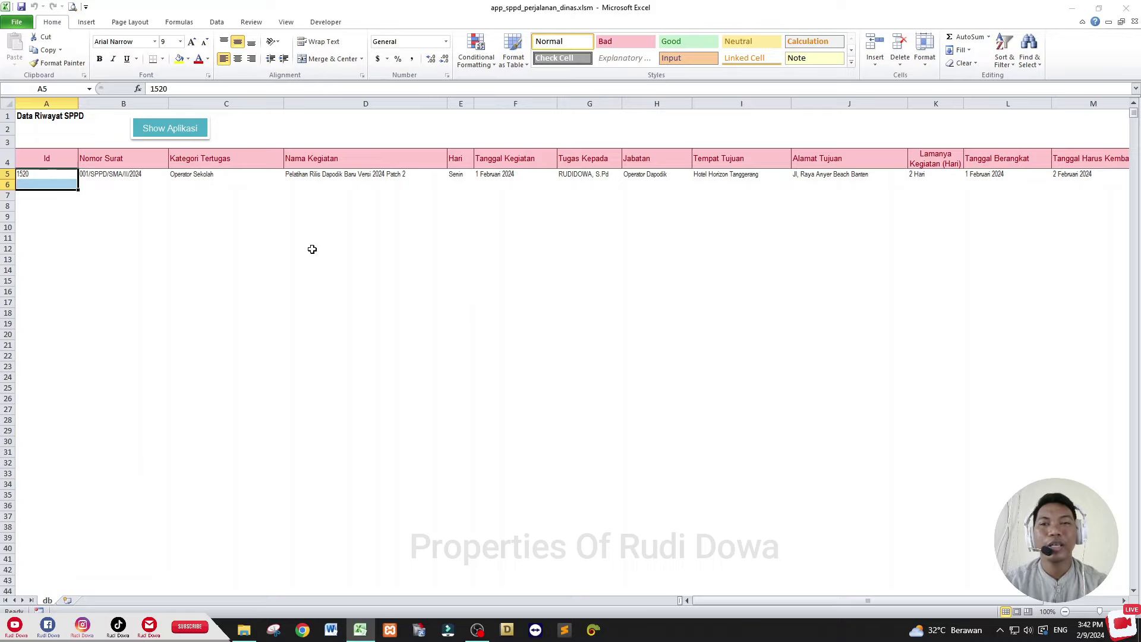
{"action": "left_click_drag", "start_coordinate": [119, 175], "coordinate": [222, 291]}
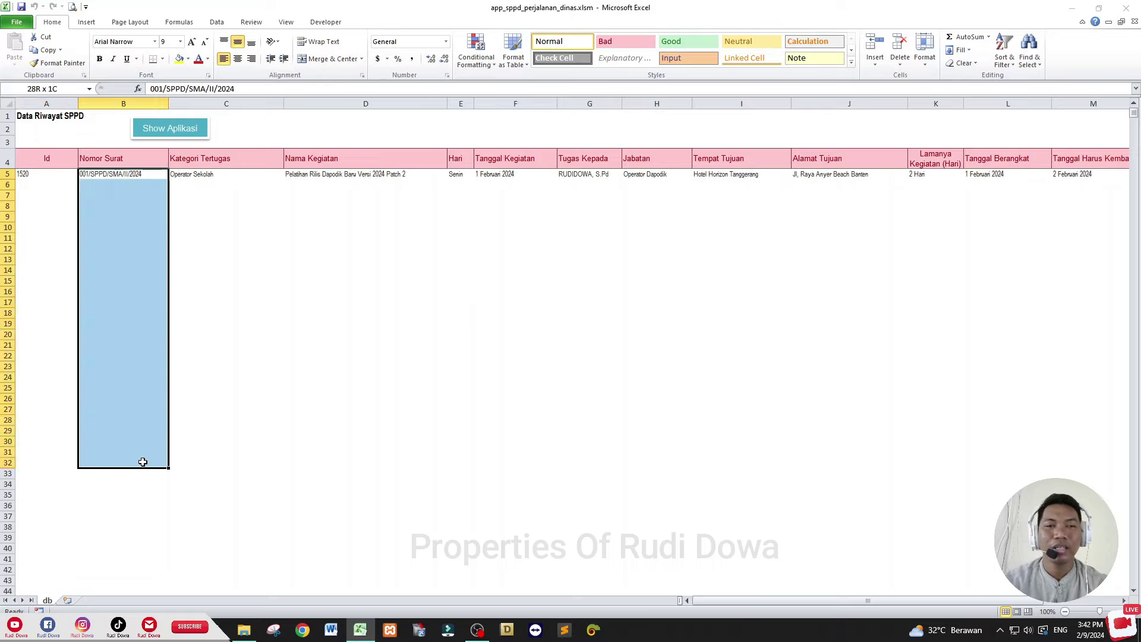
{"action": "left_click", "coordinate": [469, 278]}
{"action": "left_click_drag", "start_coordinate": [144, 173], "coordinate": [152, 273]}
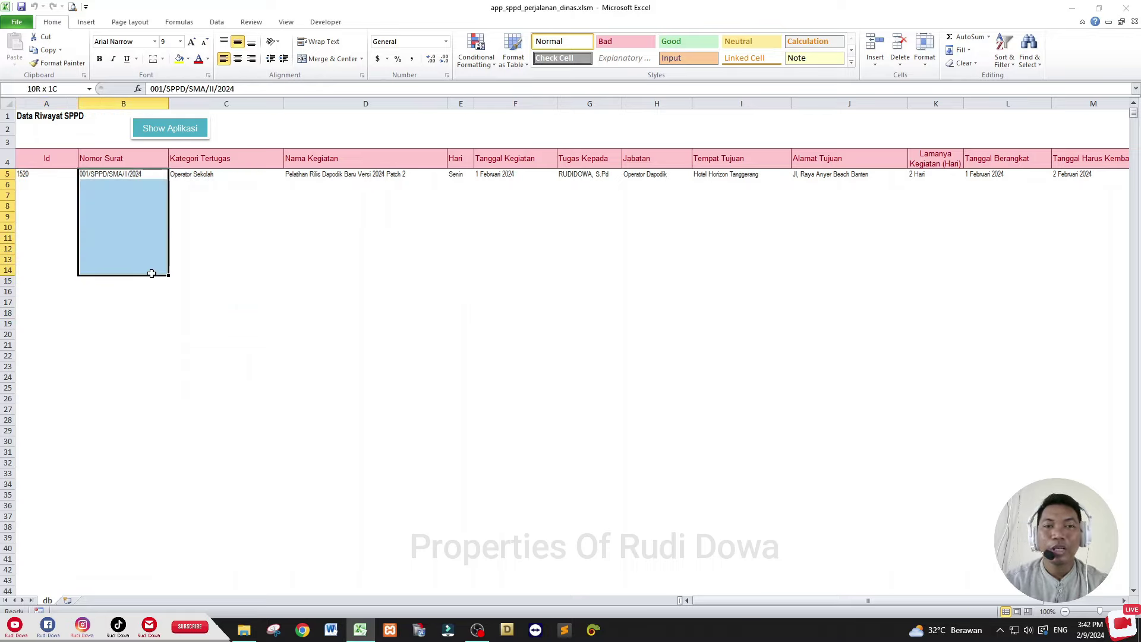
{"action": "left_click", "coordinate": [321, 301]}
{"action": "left_click", "coordinate": [506, 280]}
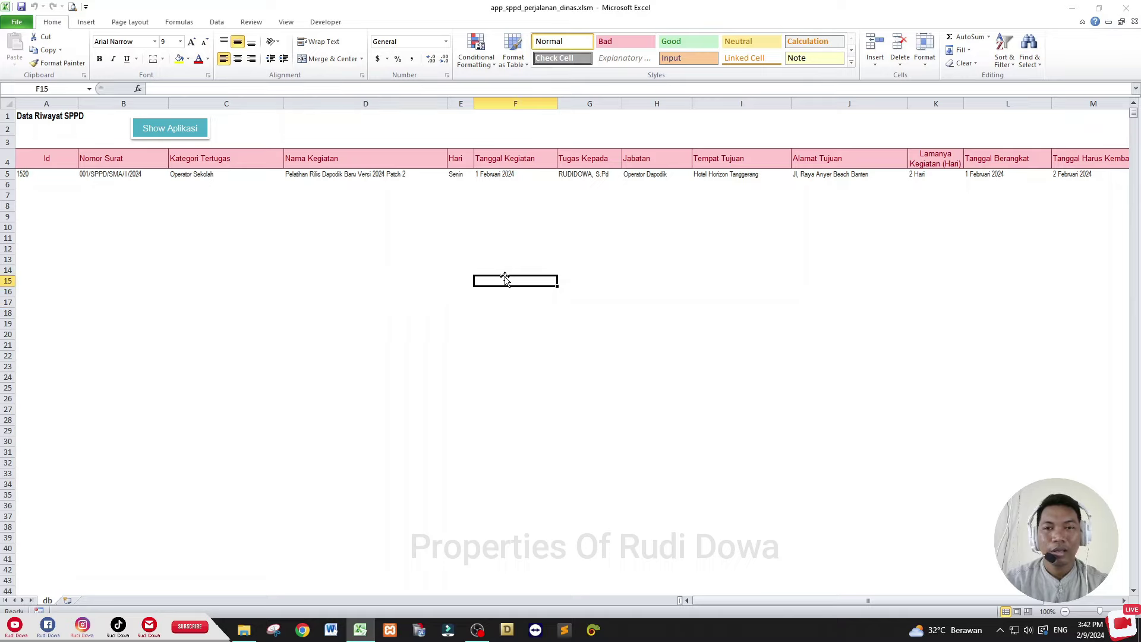
{"action": "left_click", "coordinate": [577, 243]}
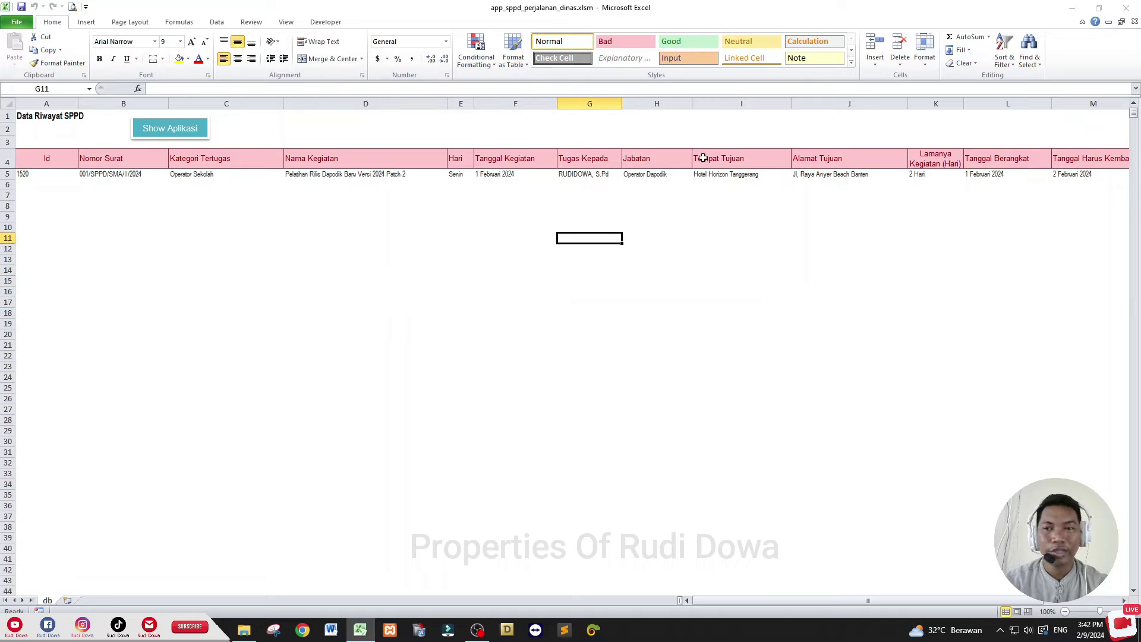
{"action": "left_click", "coordinate": [186, 130]}
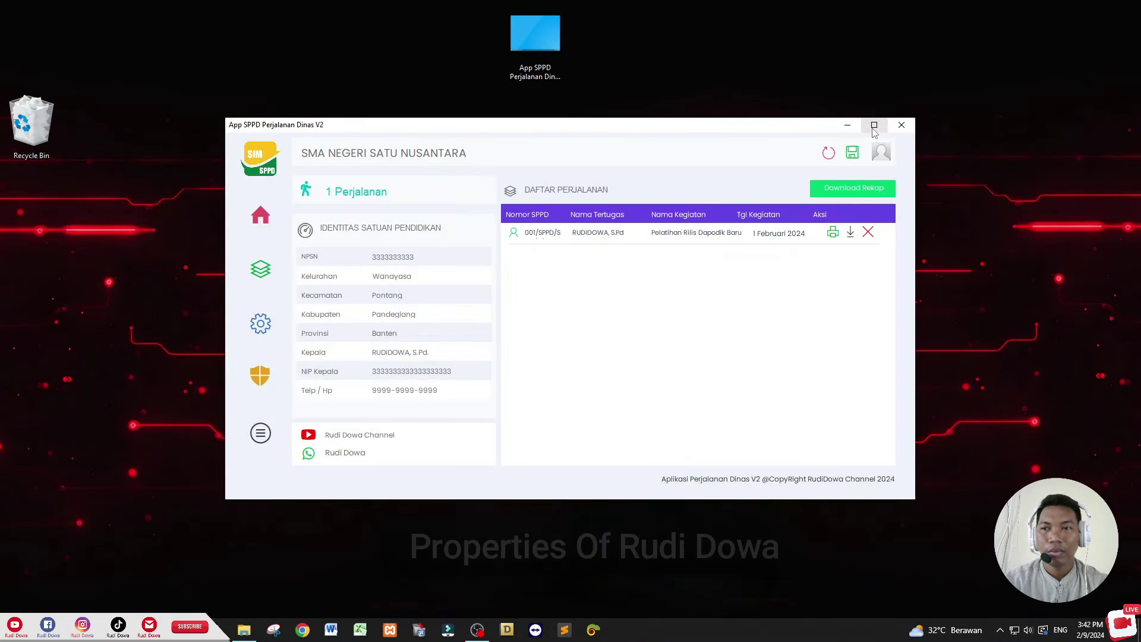
Maximize the SPPD app window, then read and close its usage notice.
{"action": "left_click", "coordinate": [874, 127]}
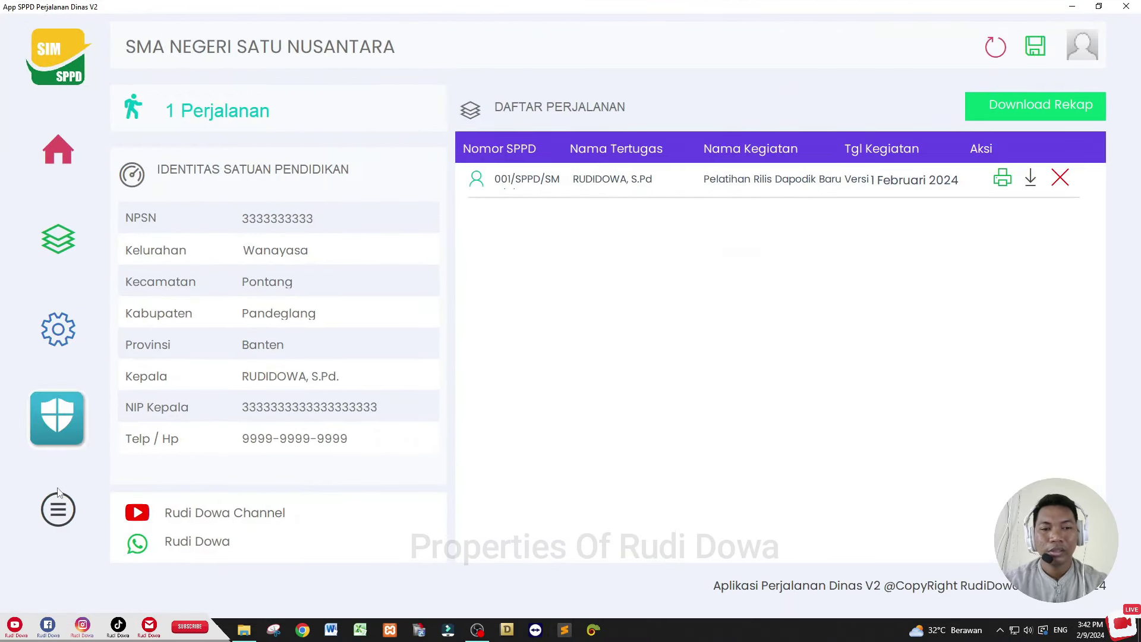
{"action": "left_click", "coordinate": [66, 521]}
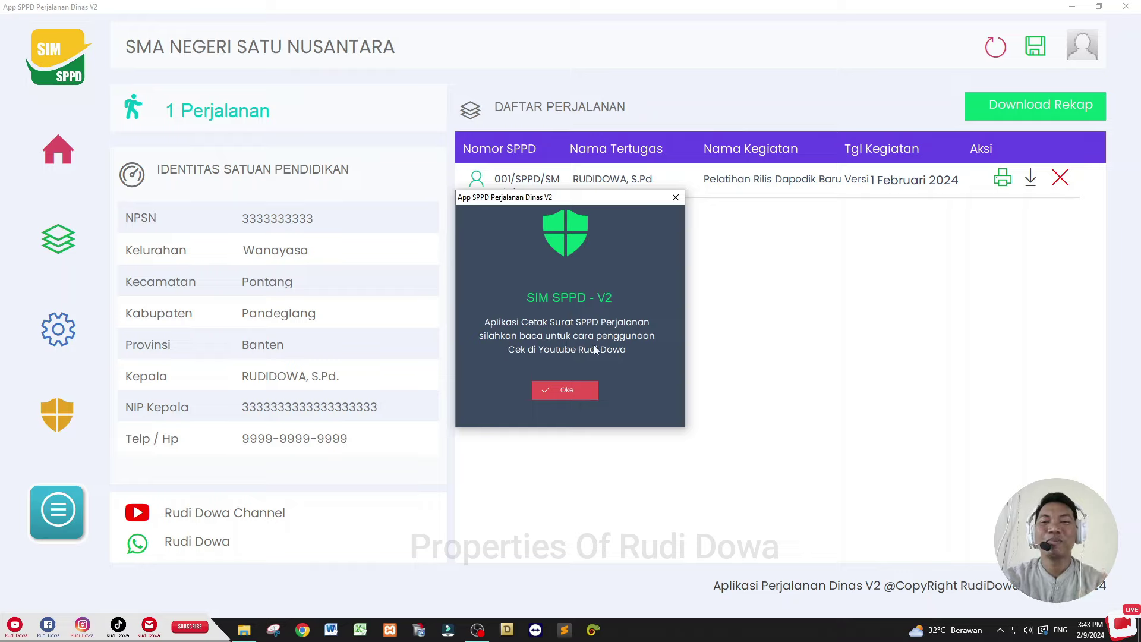
{"action": "left_click", "coordinate": [580, 392]}
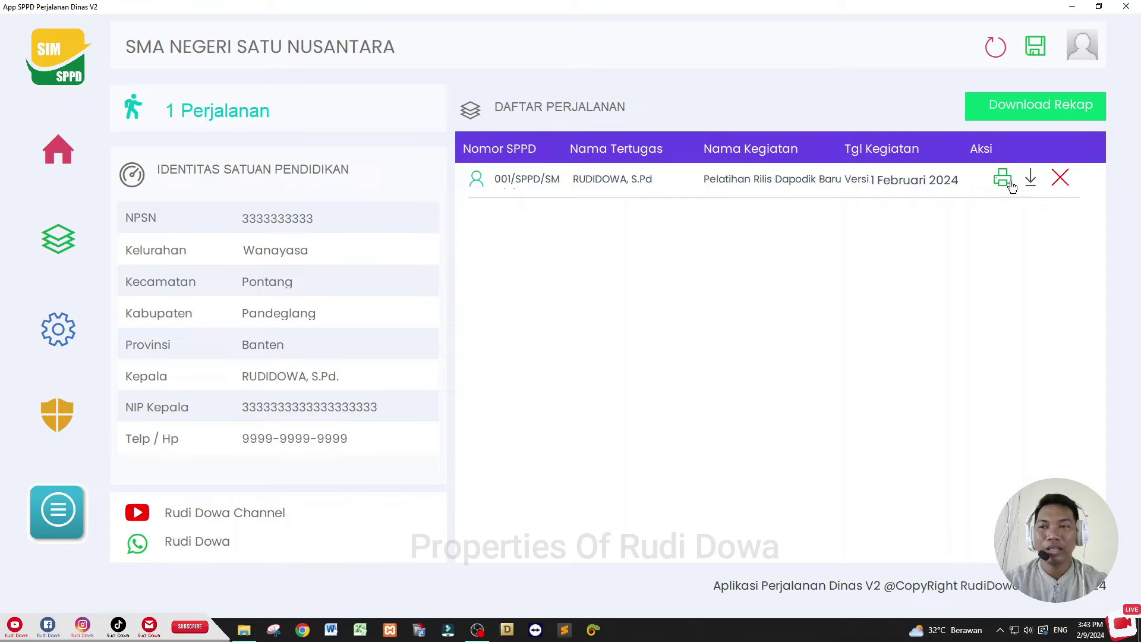
{"action": "left_click", "coordinate": [1012, 187]}
{"action": "left_click", "coordinate": [1012, 186]}
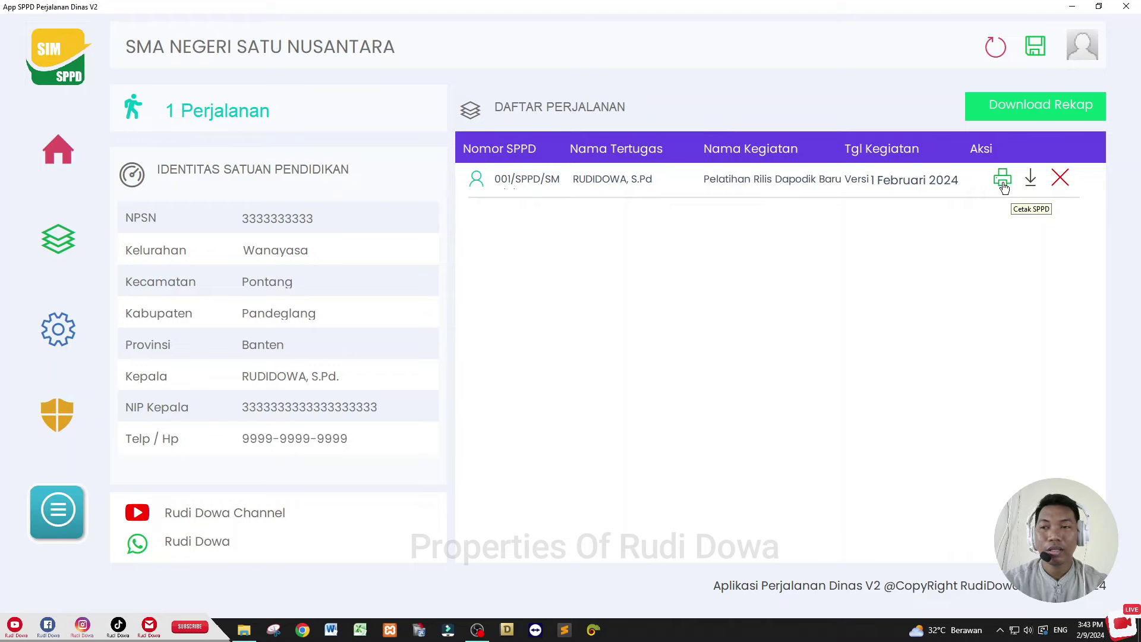
Preview the trip's three-page SPPD letter at full size, paging through each page.
{"action": "left_click", "coordinate": [1003, 186]}
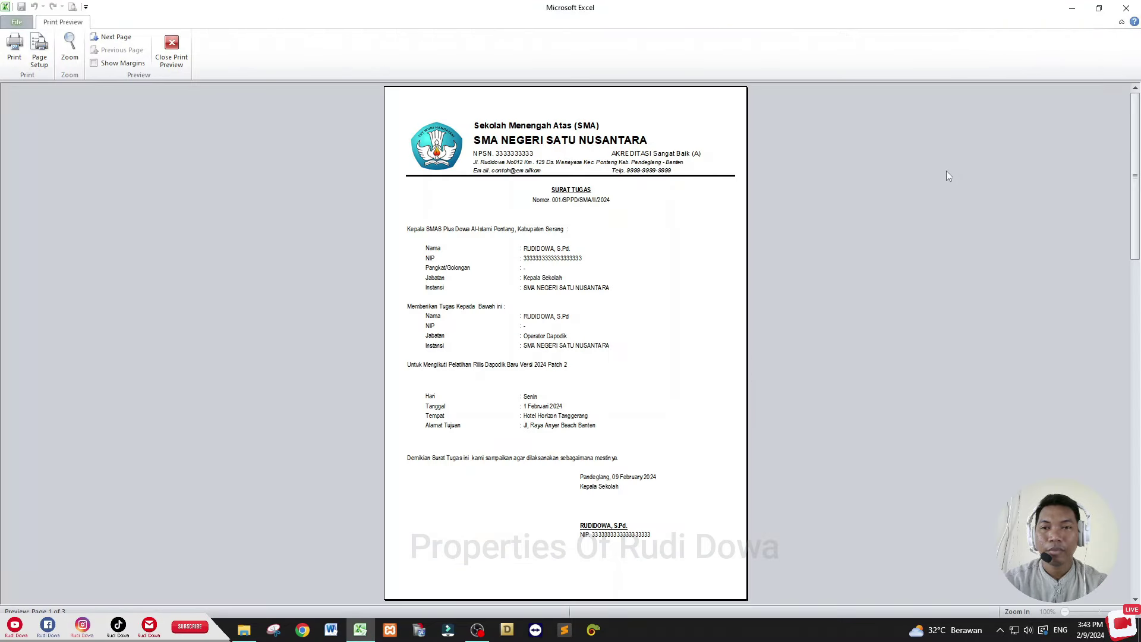
{"action": "left_click", "coordinate": [629, 236]}
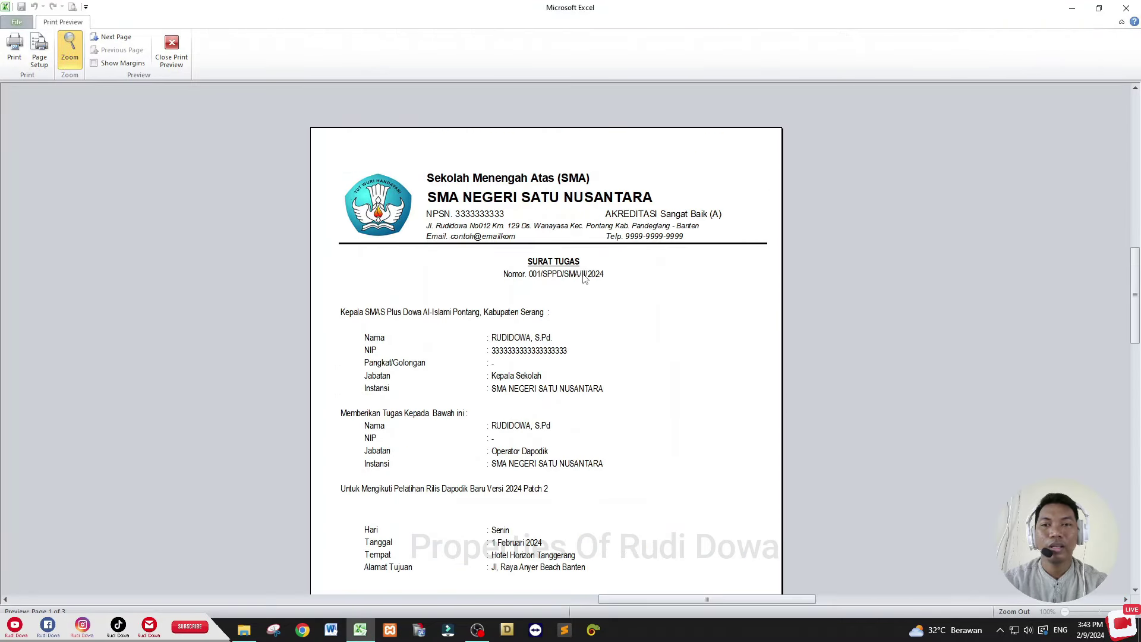
{"action": "scroll", "coordinate": [600, 400], "scroll_direction": "down", "scroll_amount": 1}
{"action": "scroll", "coordinate": [572, 304], "scroll_direction": "down", "scroll_amount": 2}
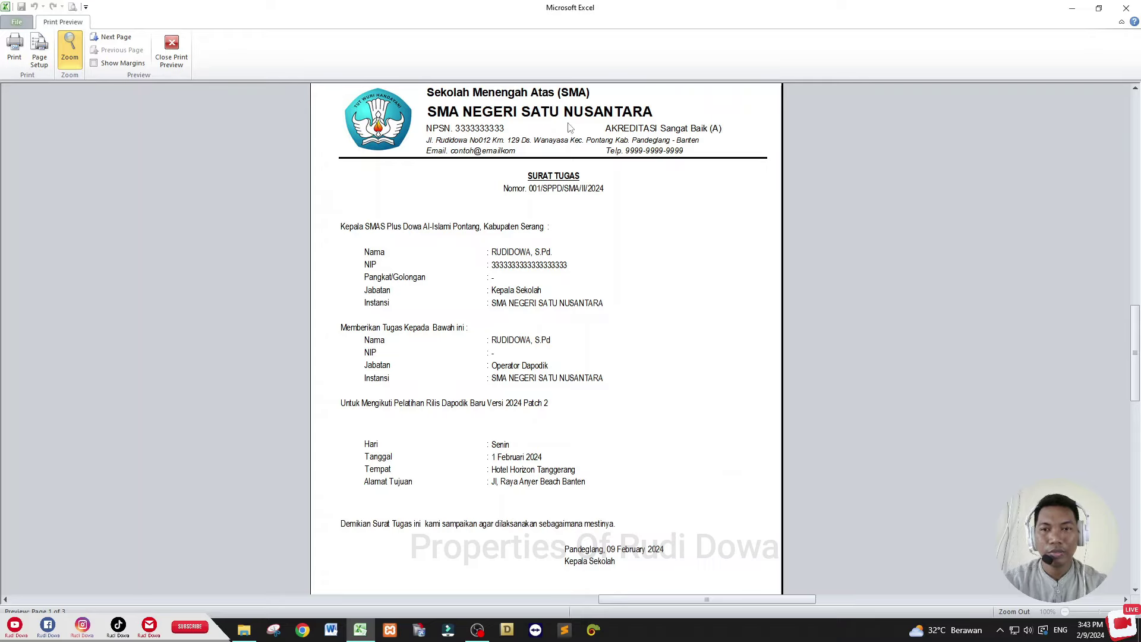
{"action": "scroll", "coordinate": [599, 351], "scroll_direction": "down", "scroll_amount": 4}
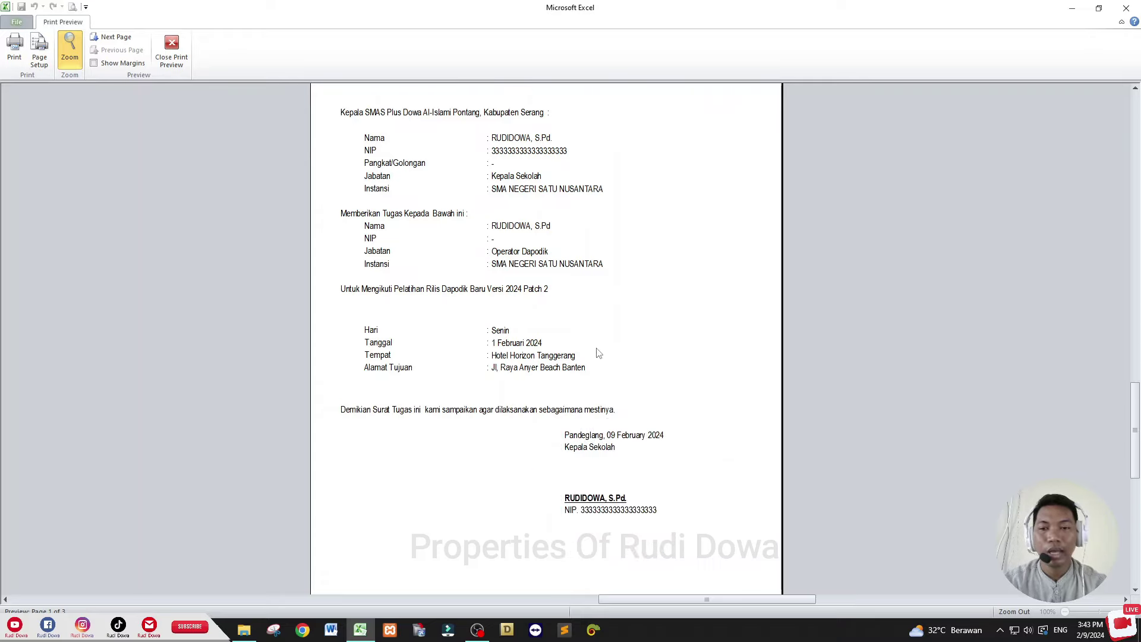
{"action": "scroll", "coordinate": [598, 352], "scroll_direction": "down", "scroll_amount": 2}
{"action": "scroll", "coordinate": [598, 351], "scroll_direction": "up", "scroll_amount": 5}
{"action": "left_click", "coordinate": [113, 37]}
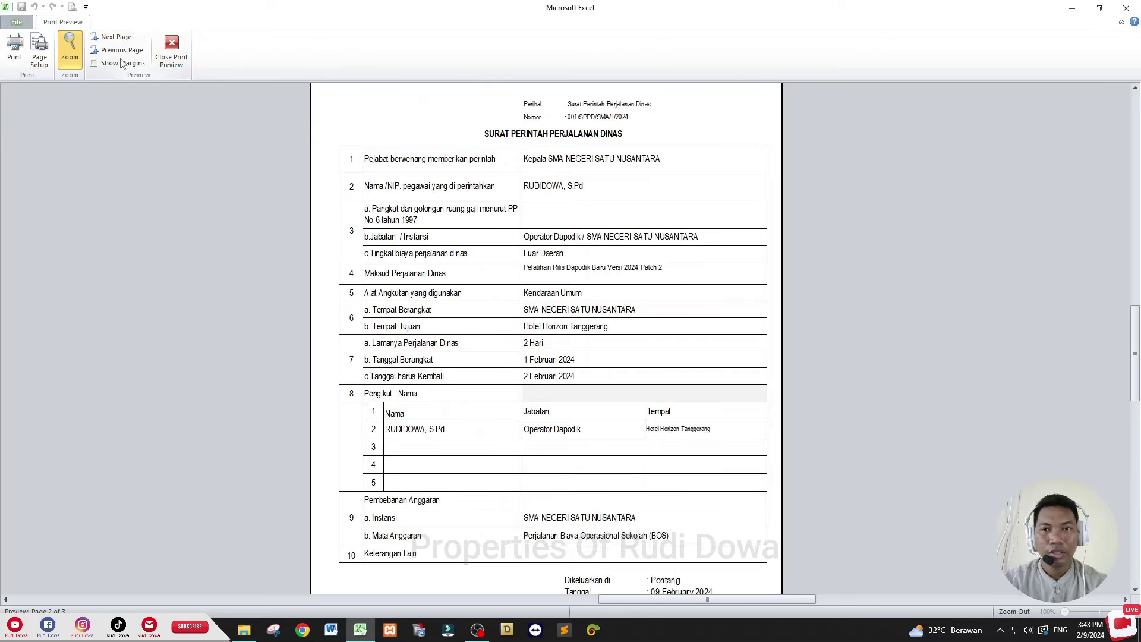
{"action": "scroll", "coordinate": [620, 394], "scroll_direction": "up", "scroll_amount": 3}
{"action": "scroll", "coordinate": [619, 394], "scroll_direction": "down", "scroll_amount": 5}
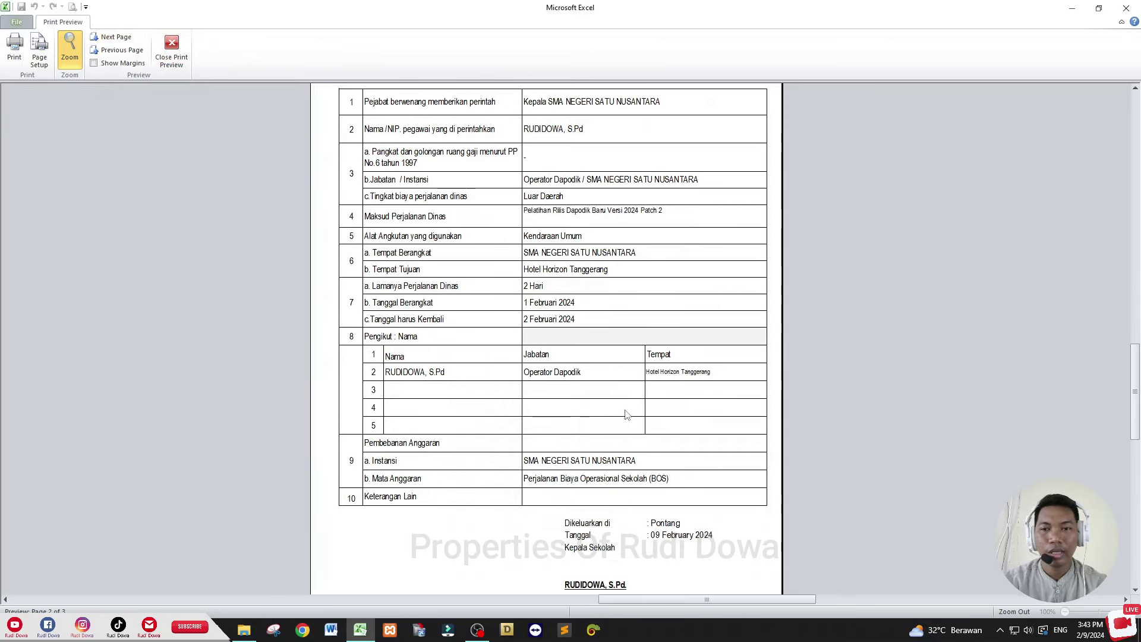
{"action": "scroll", "coordinate": [626, 415], "scroll_direction": "down", "scroll_amount": 3}
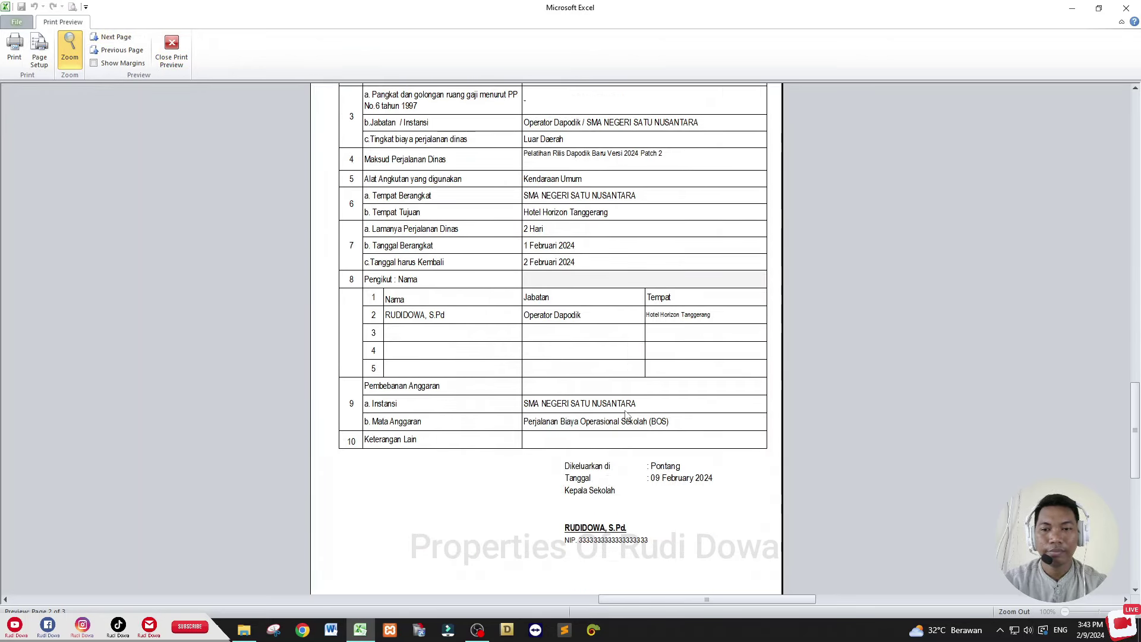
{"action": "left_click", "coordinate": [113, 37]}
{"action": "scroll", "coordinate": [612, 310], "scroll_direction": "up", "scroll_amount": 5}
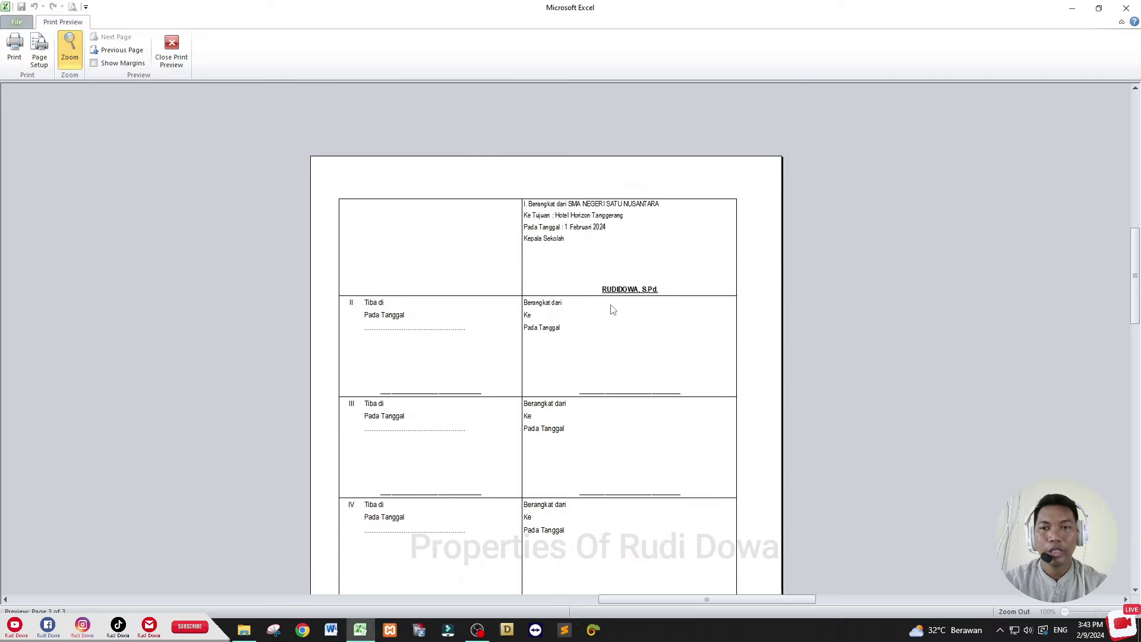
{"action": "scroll", "coordinate": [613, 309], "scroll_direction": "down", "scroll_amount": 5}
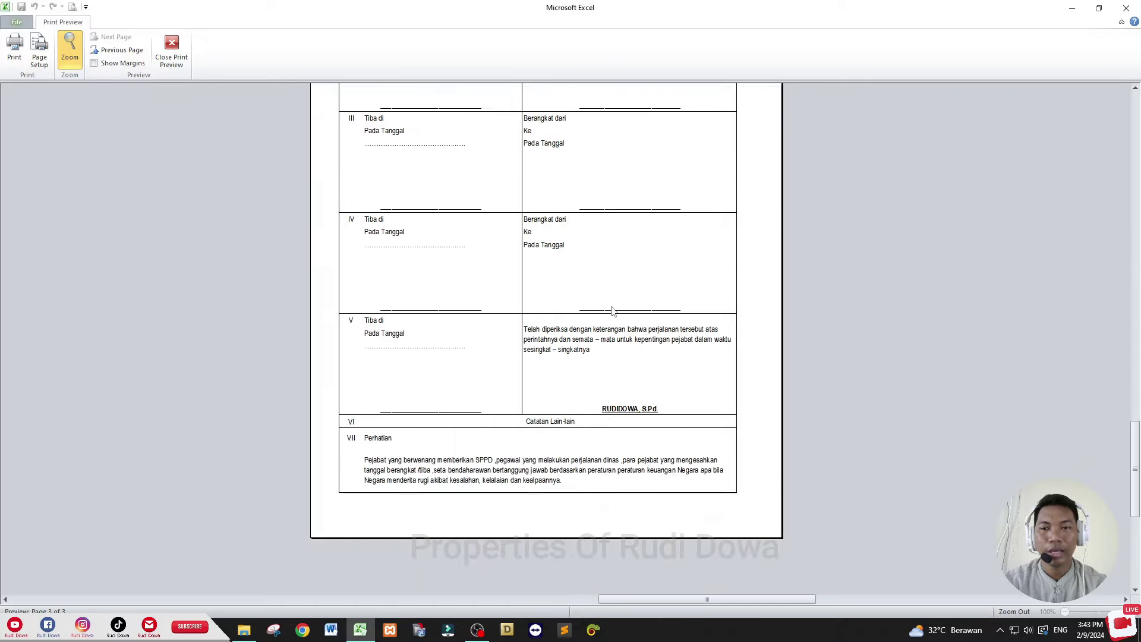
{"action": "scroll", "coordinate": [612, 309], "scroll_direction": "down", "scroll_amount": 1}
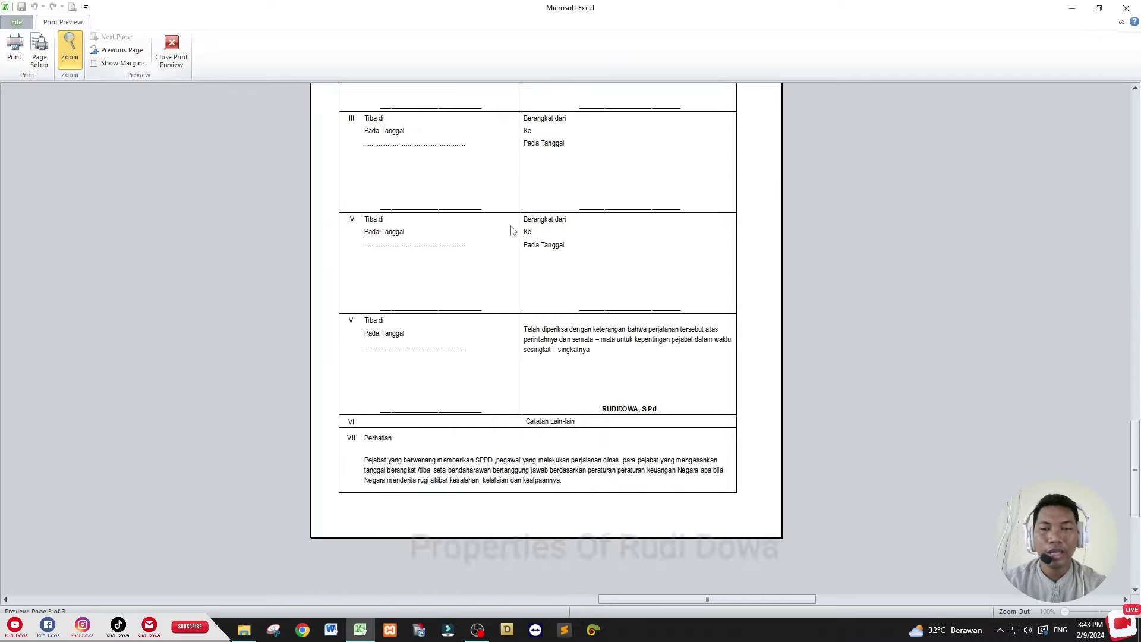
Send the SPPD letter to the Microsoft Print to PDF printer.
{"action": "left_click", "coordinate": [14, 54]}
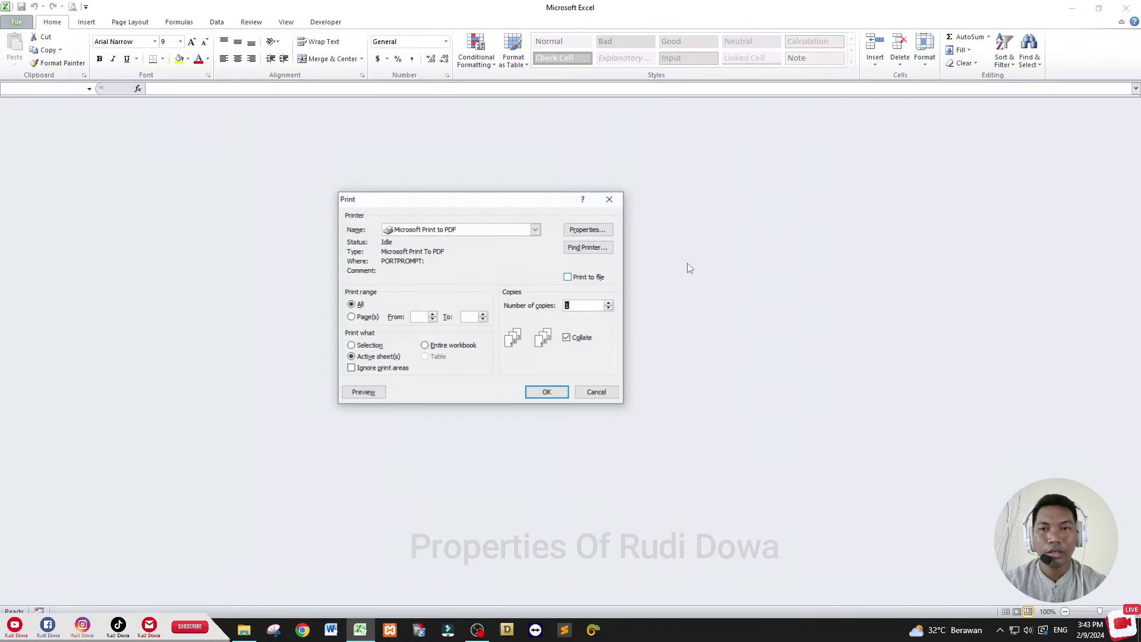
{"action": "left_click", "coordinate": [506, 231]}
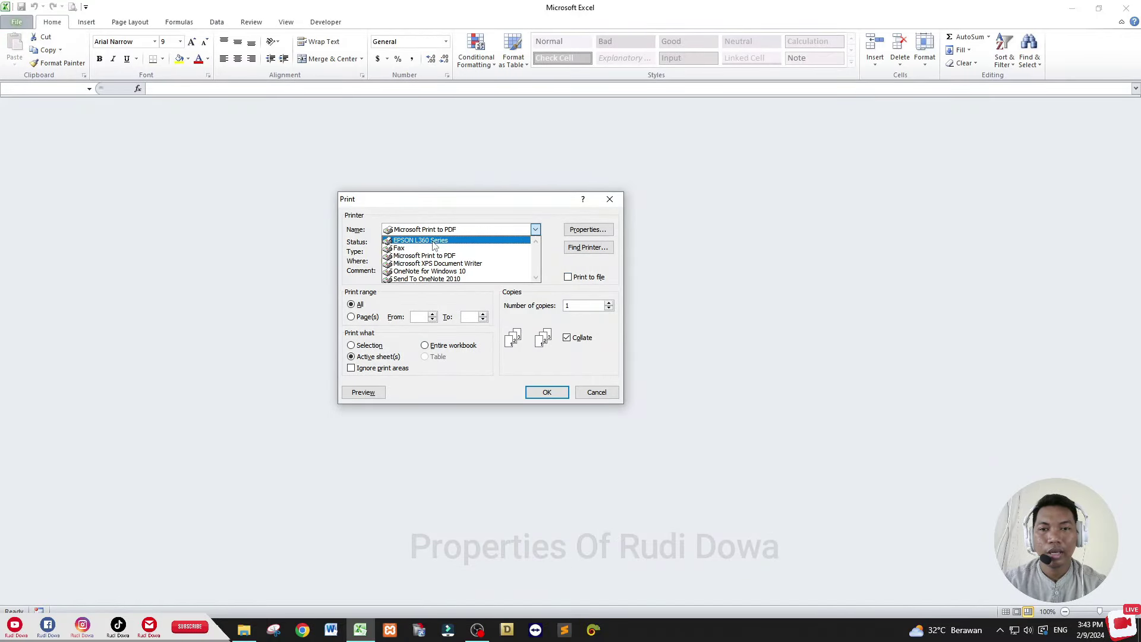
{"action": "left_click", "coordinate": [424, 255]}
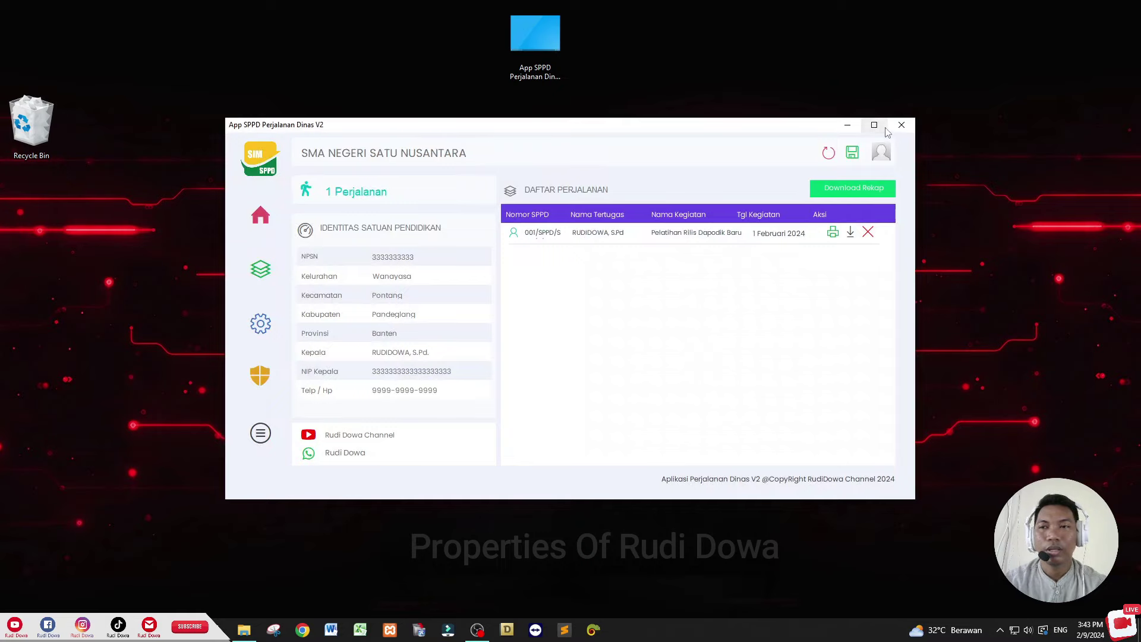
Maximize the app and download the SPPD letter for the 1 Februari 2024 trip.
{"action": "left_click", "coordinate": [875, 125]}
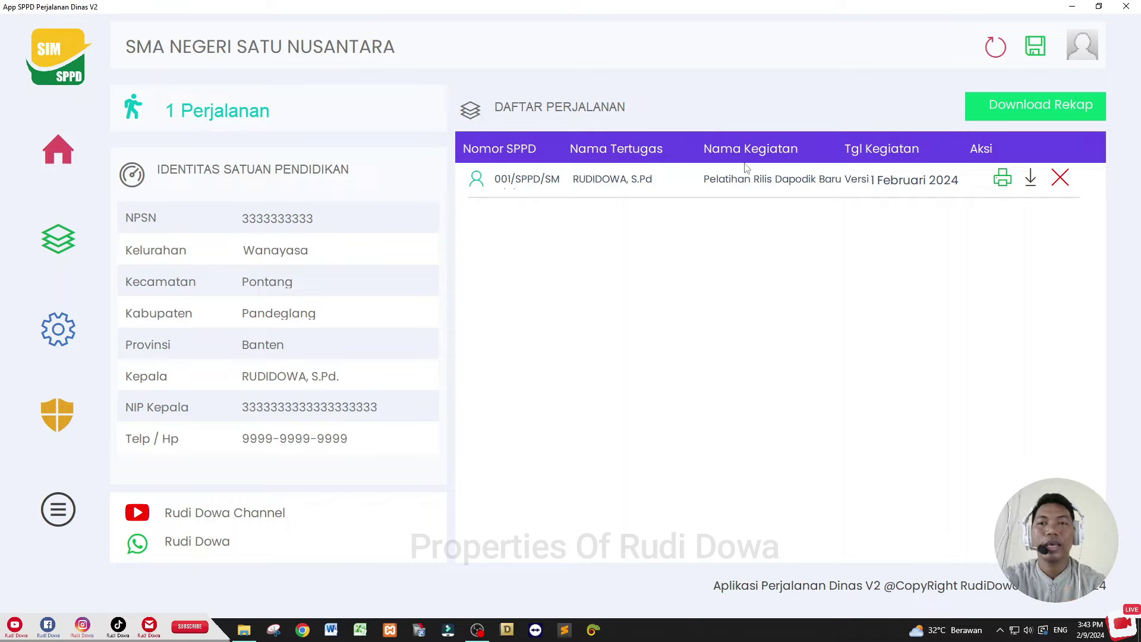
{"action": "left_click", "coordinate": [1030, 181]}
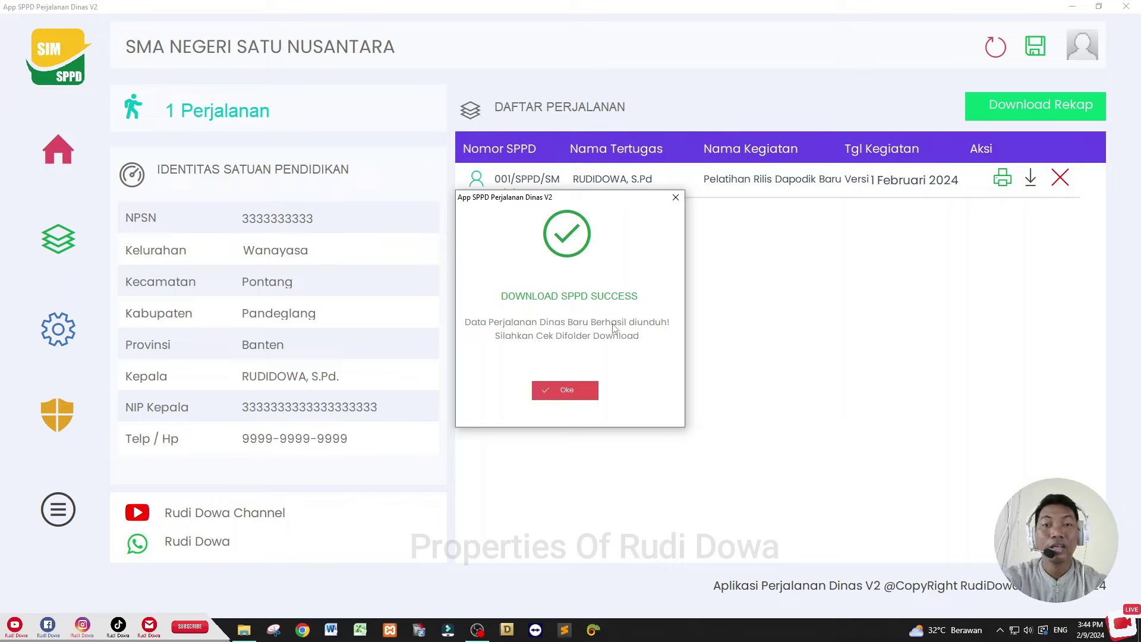
{"action": "left_click", "coordinate": [567, 391]}
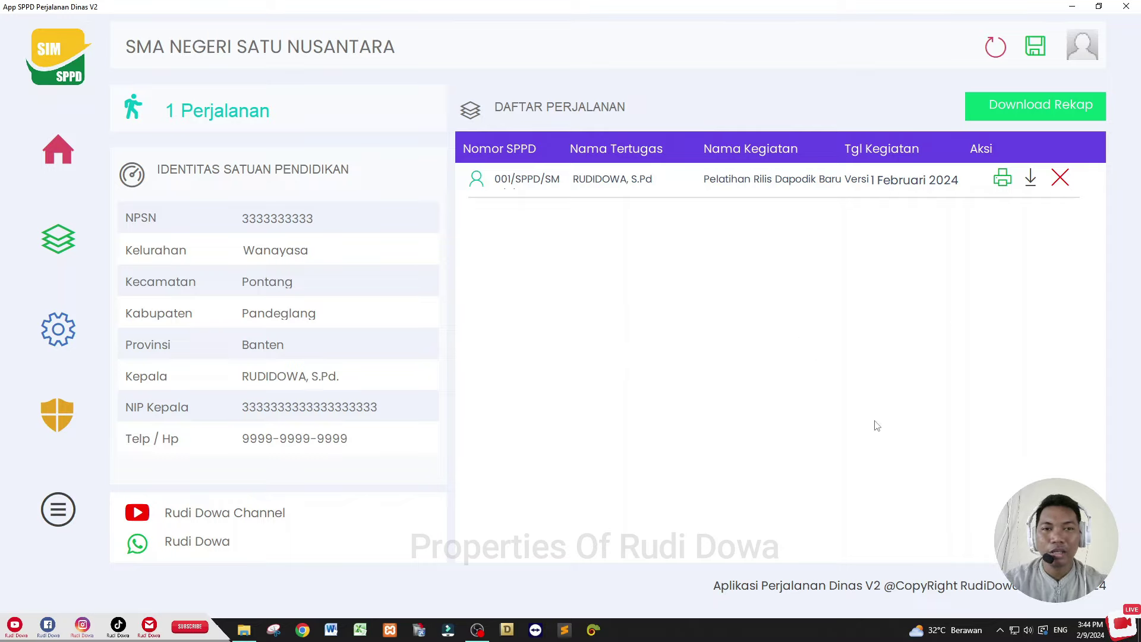
Unlock the underlying trip database in Excel by entering its password.
{"action": "left_click", "coordinate": [63, 440]}
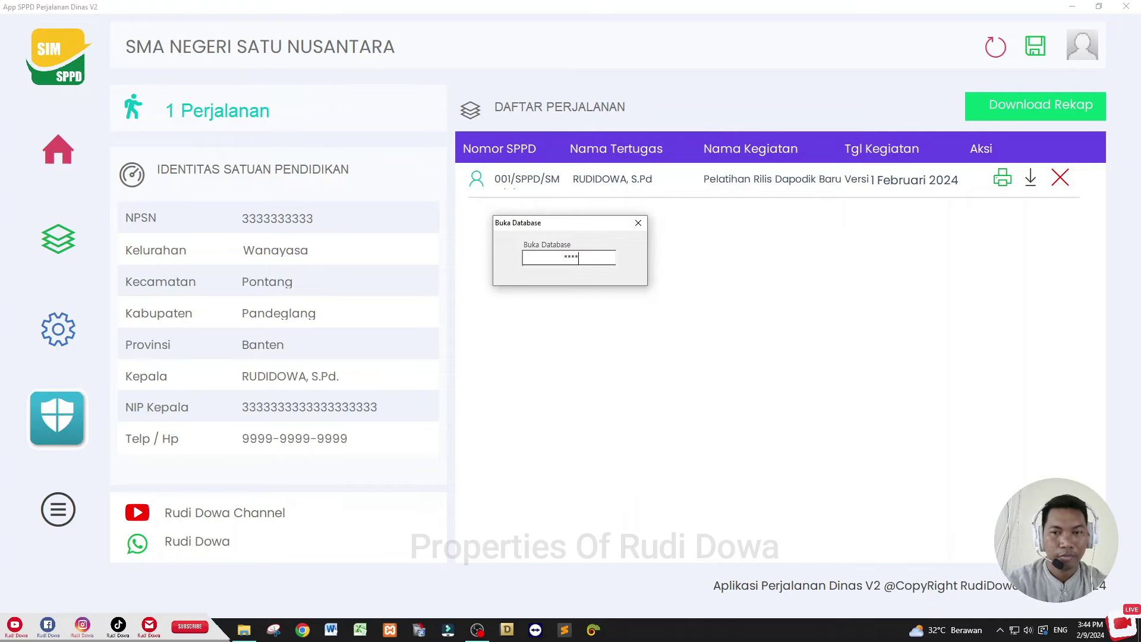
{"action": "key", "text": "Return"}
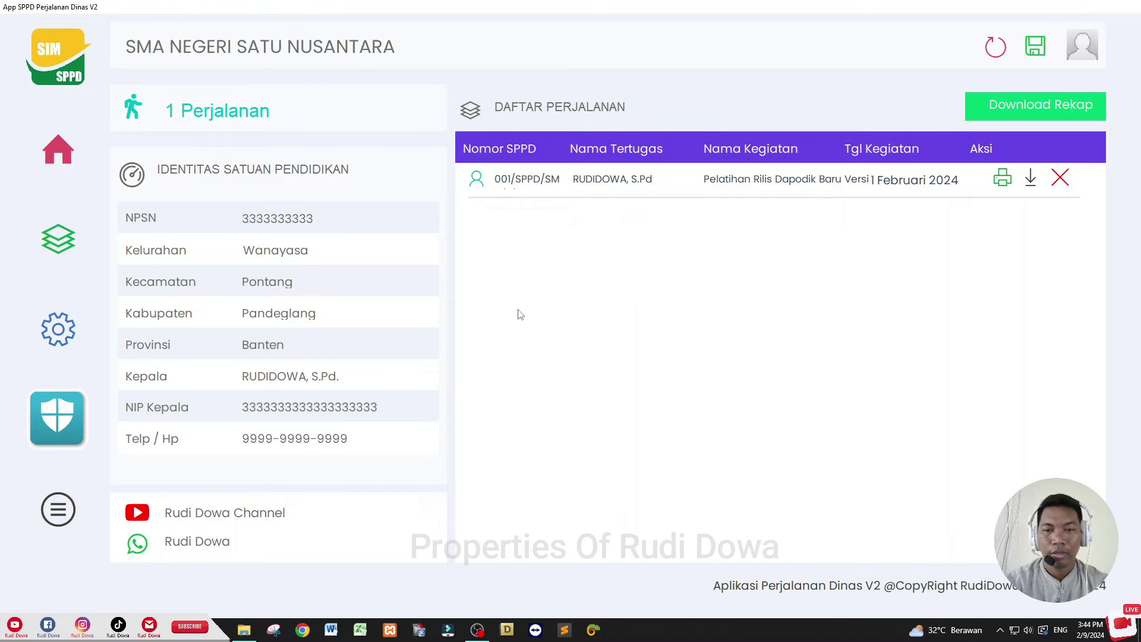
Fill Ids 1520–1553 and the row 5 trip details down to row 38, then return to the app.
{"action": "left_click", "coordinate": [38, 174]}
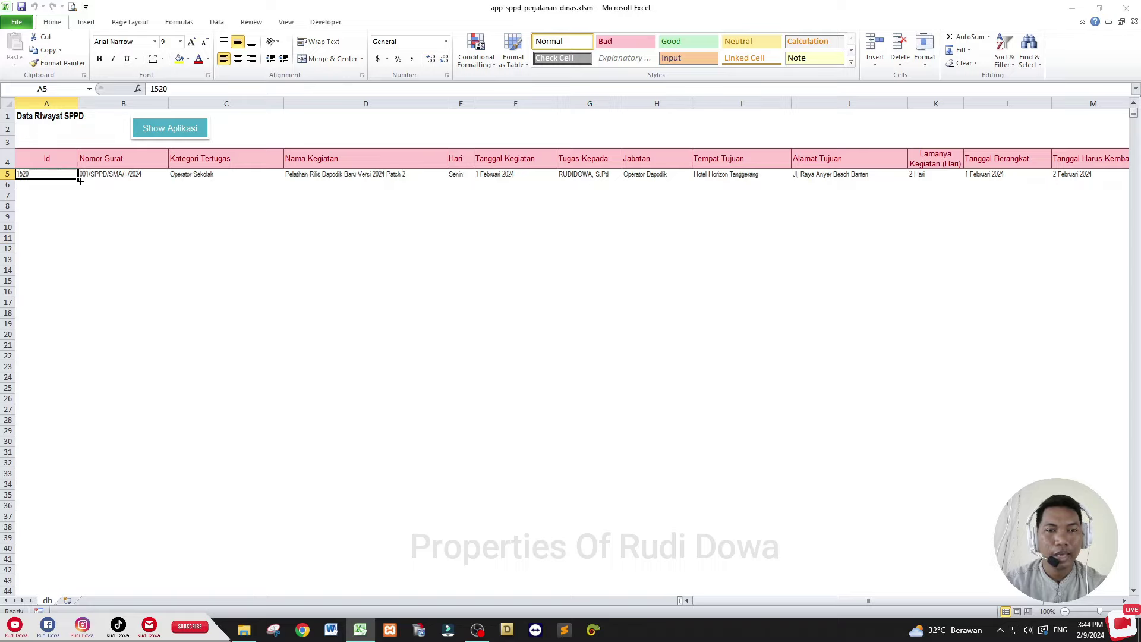
{"action": "left_click_drag", "start_coordinate": [78, 179], "coordinate": [65, 531]}
{"action": "left_click_drag", "start_coordinate": [116, 174], "coordinate": [1058, 174]}
{"action": "double_click", "coordinate": [1060, 177]}
{"action": "left_click", "coordinate": [495, 397]}
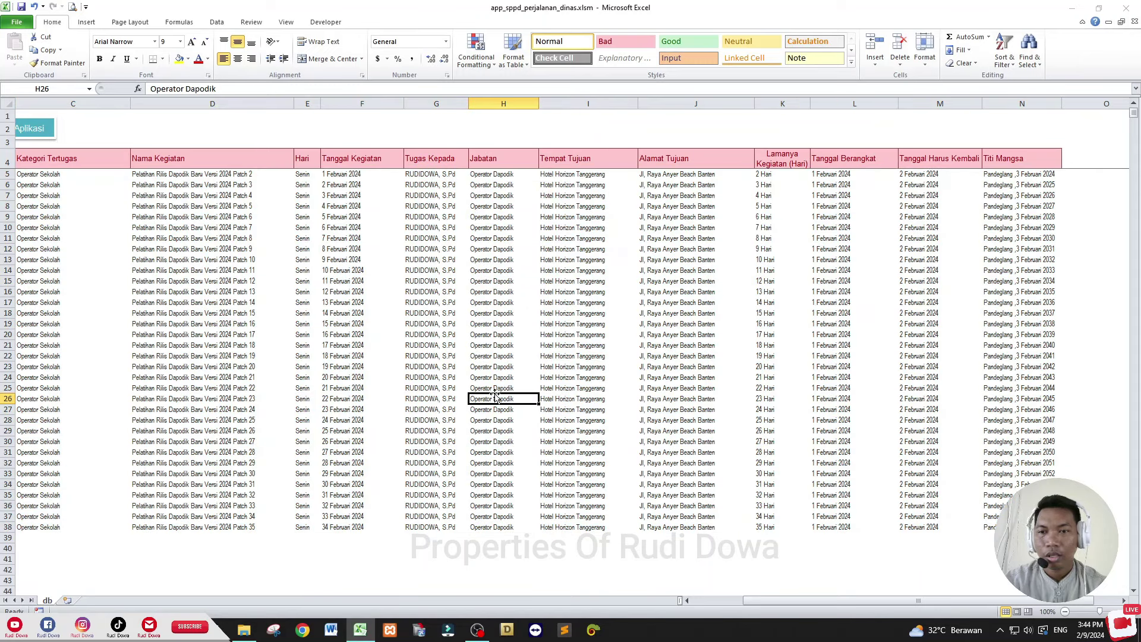
{"action": "left_click_drag", "start_coordinate": [753, 601], "coordinate": [670, 612]}
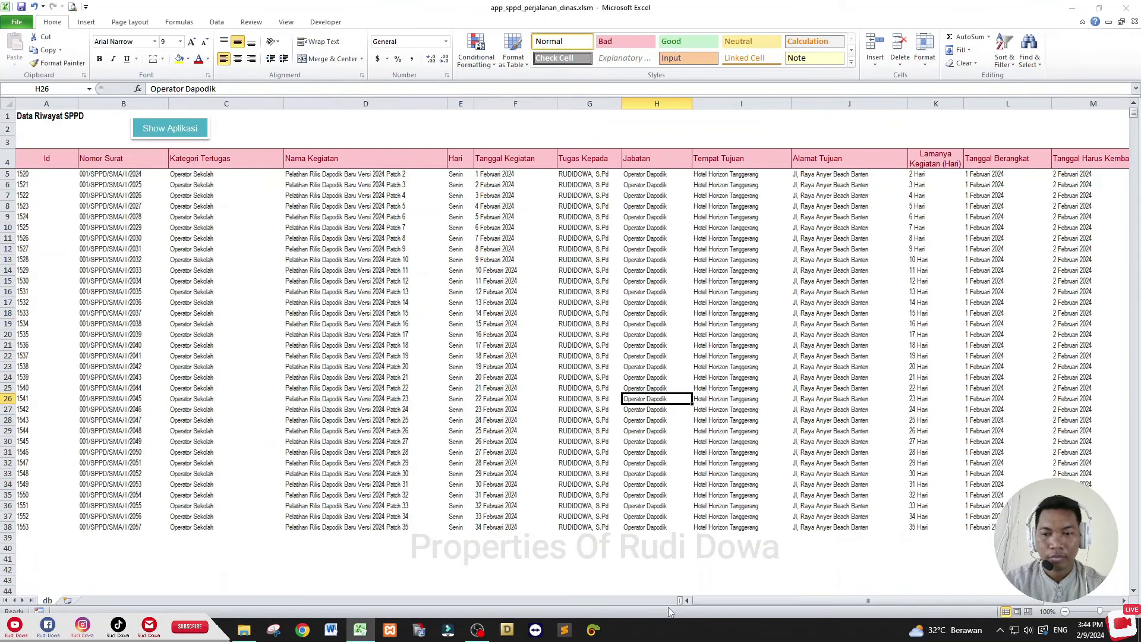
{"action": "left_click", "coordinate": [169, 129]}
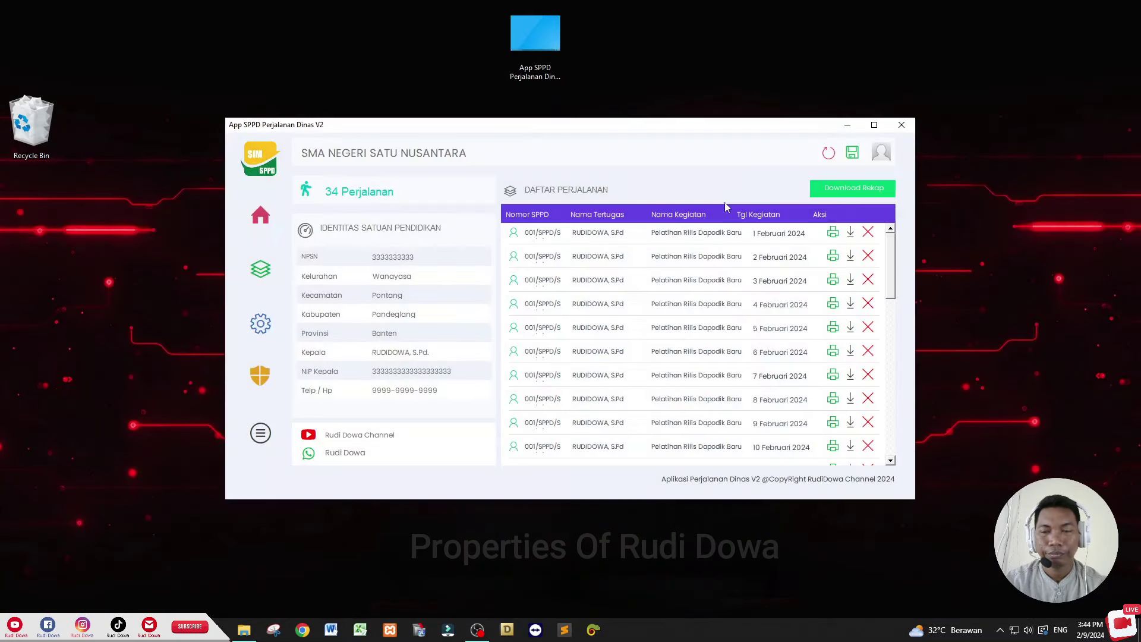
Download the recap of all trips, then delete the 7 Februari 2024 trip.
{"action": "left_click", "coordinate": [873, 125]}
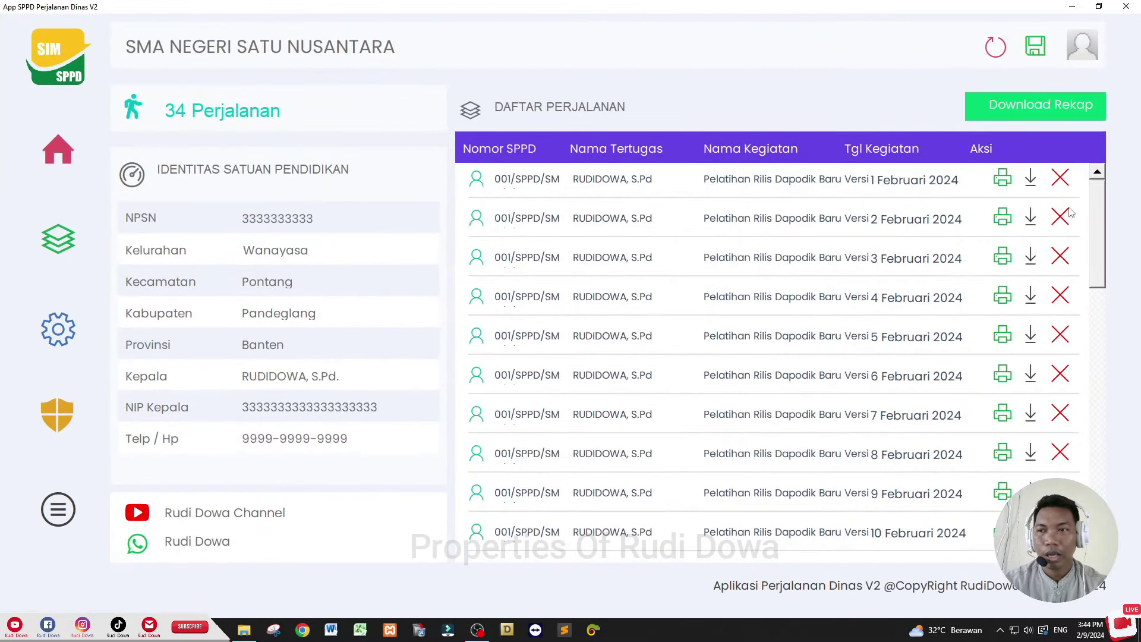
{"action": "mouse_move", "coordinate": [1093, 208]}
{"action": "left_mouse_down"}
{"action": "mouse_move", "coordinate": [1106, 410]}
{"action": "mouse_move", "coordinate": [1126, 204]}
{"action": "left_mouse_up"}
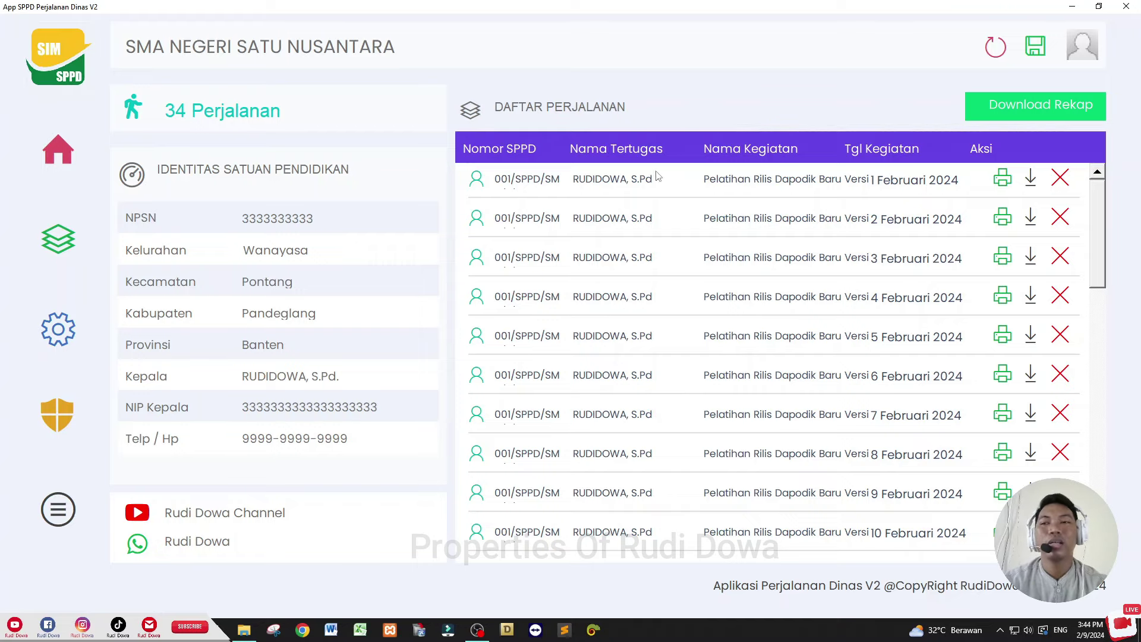
{"action": "left_click", "coordinate": [1008, 106]}
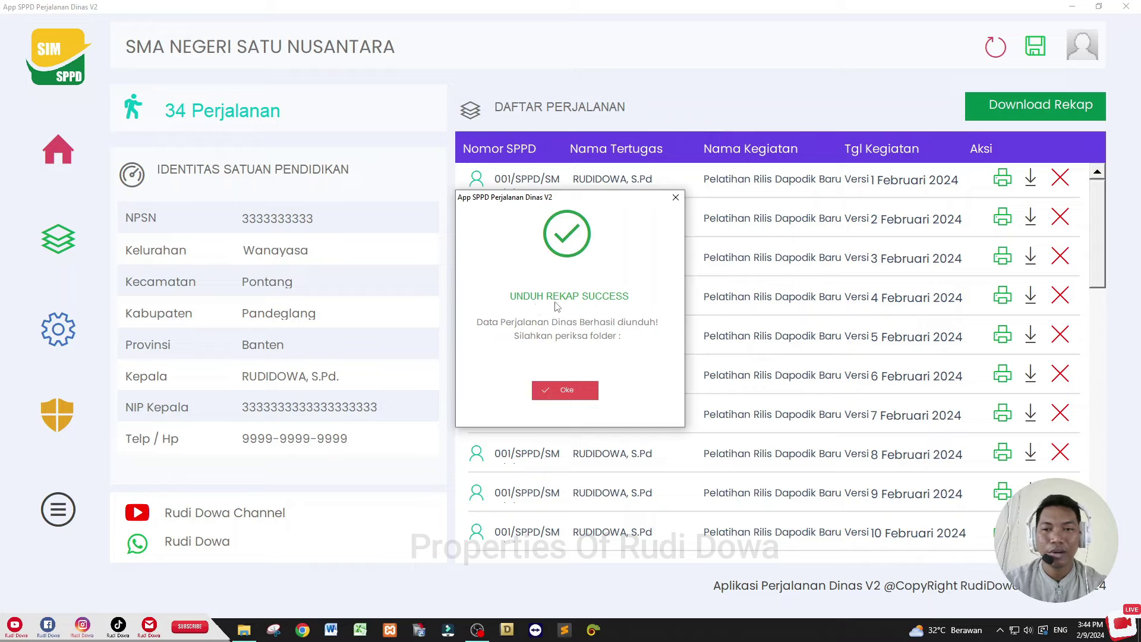
{"action": "left_click", "coordinate": [563, 391]}
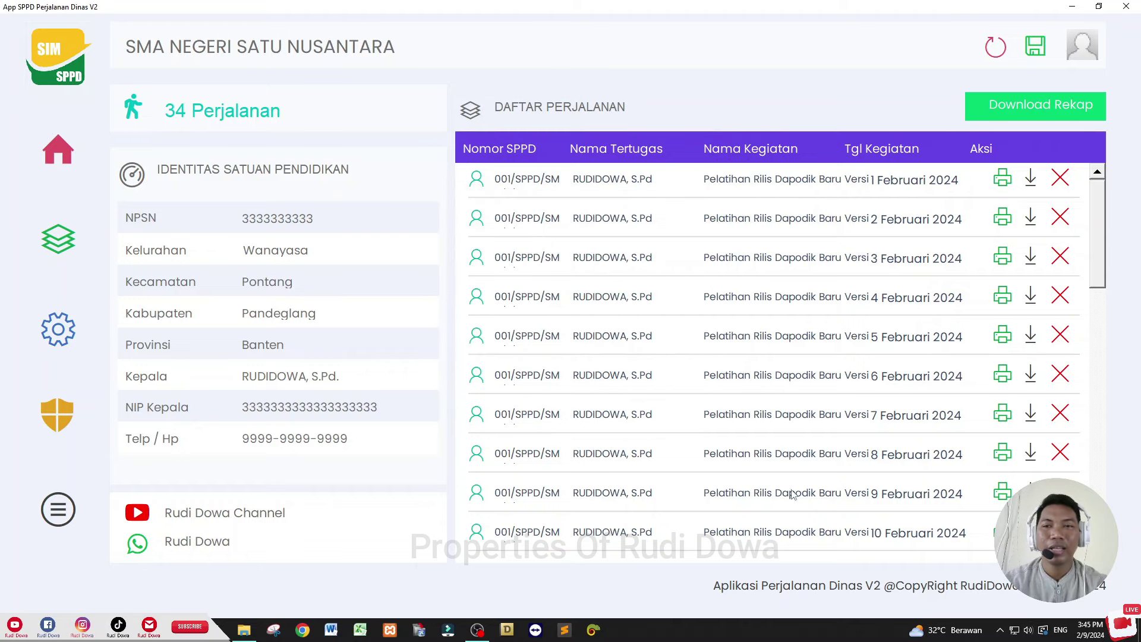
{"action": "left_click", "coordinate": [1058, 255]}
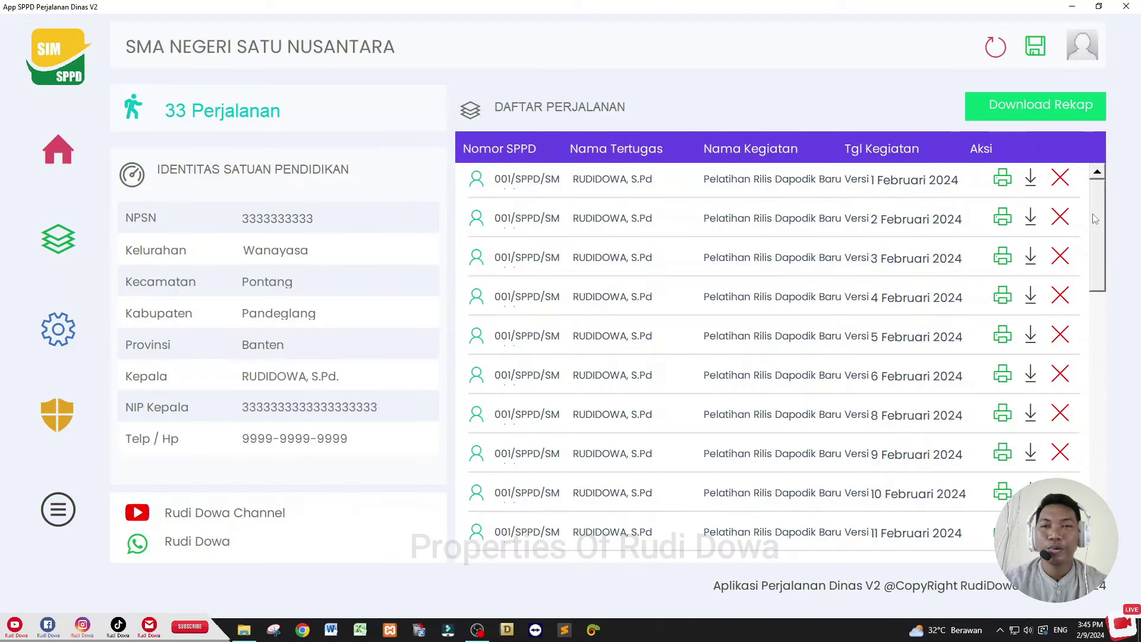
Delete the 2 Februari 2024 trip and confirm it, leaving 32 trips.
{"action": "scroll", "coordinate": [1097, 219], "scroll_direction": "down", "scroll_amount": 5}
{"action": "scroll", "coordinate": [1070, 223], "scroll_direction": "up", "scroll_amount": 5}
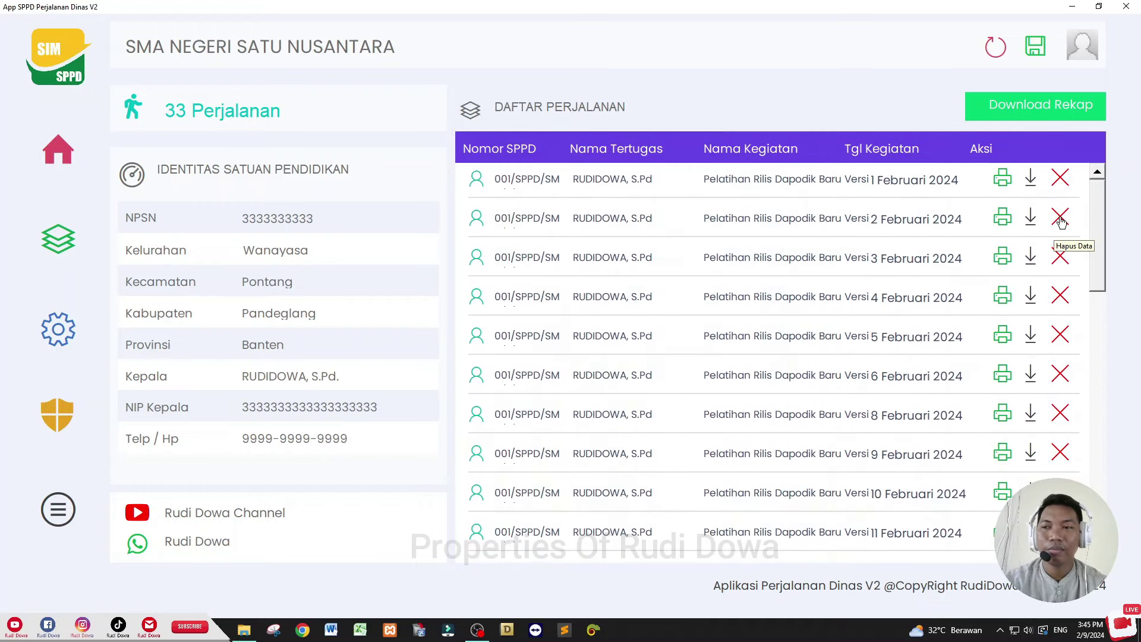
{"action": "left_click", "coordinate": [1062, 221]}
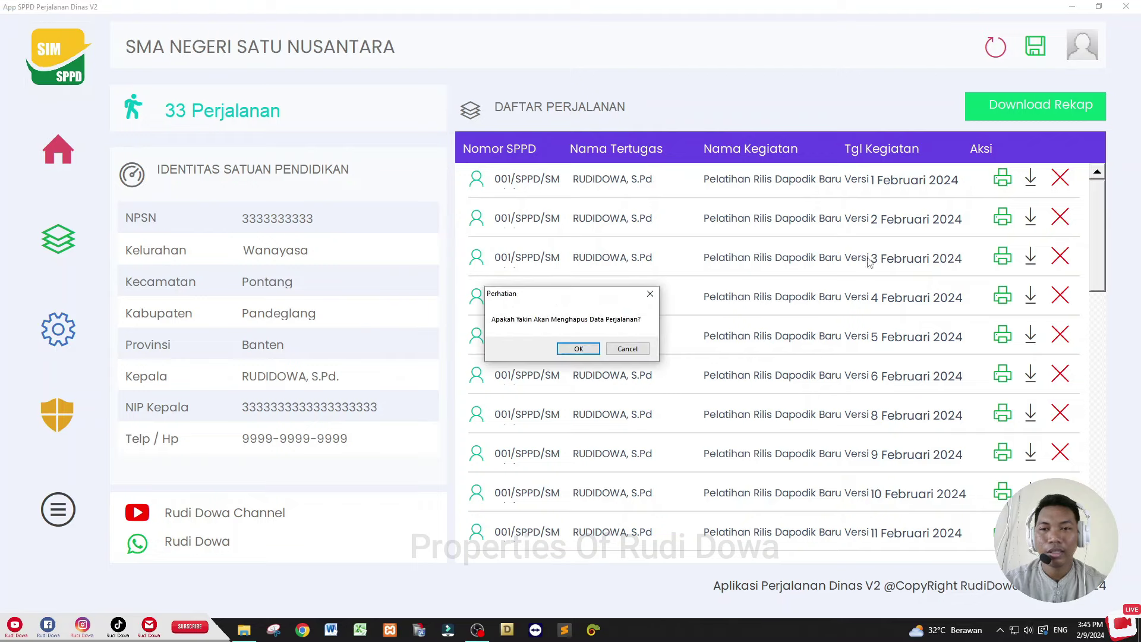
{"action": "left_click", "coordinate": [576, 349]}
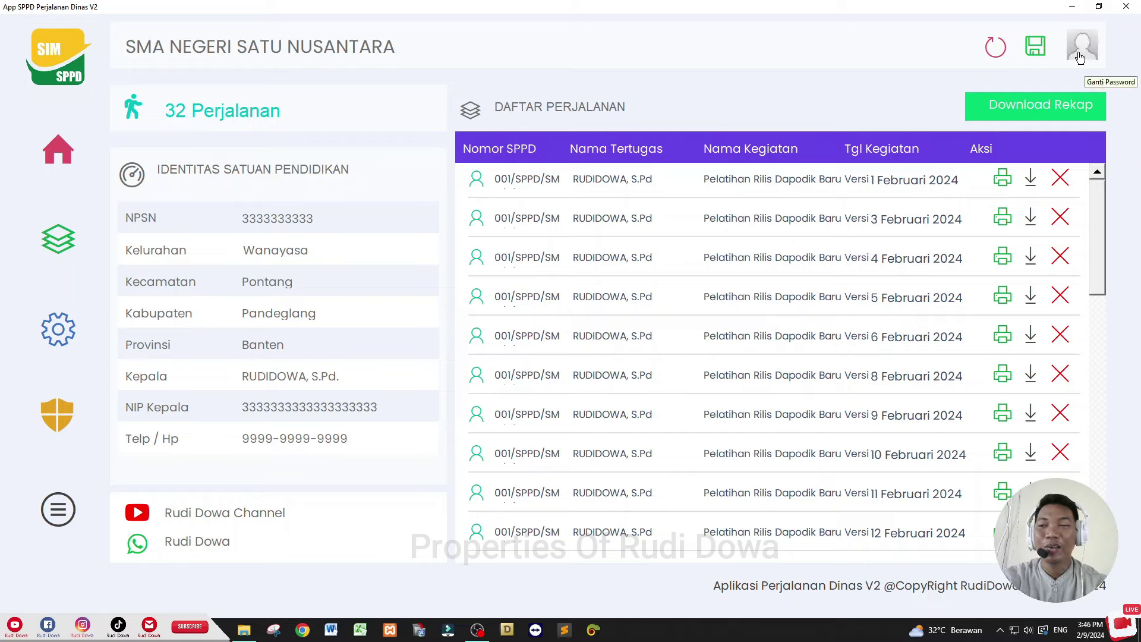
Start changing the login credentials and submit the activation code.
{"action": "left_click", "coordinate": [1080, 57]}
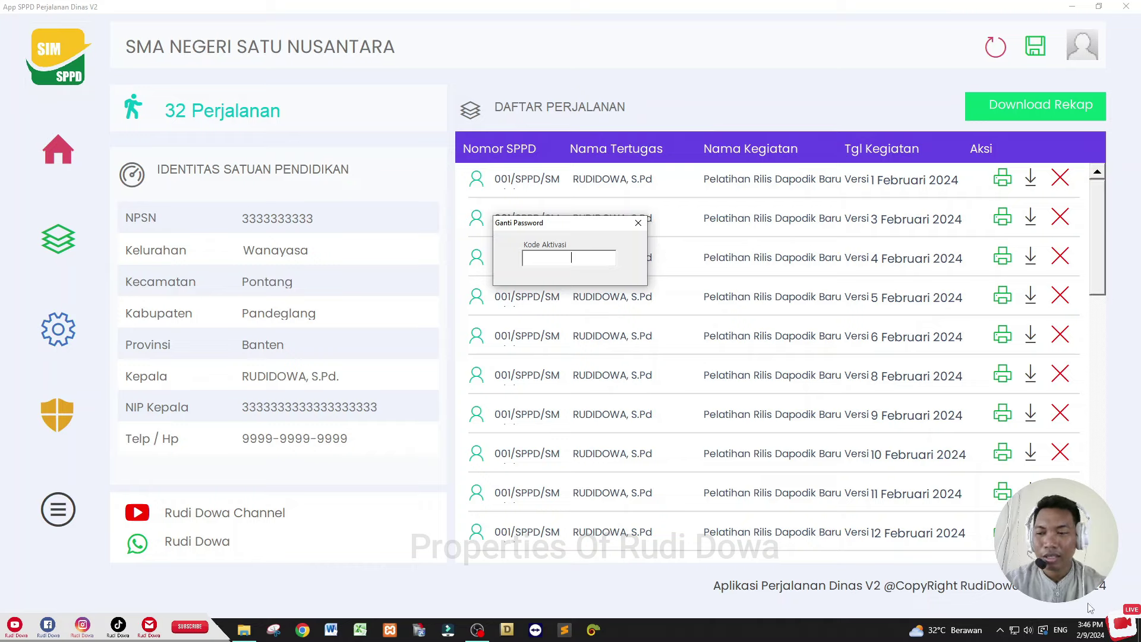
{"action": "left_click", "coordinate": [1092, 627]}
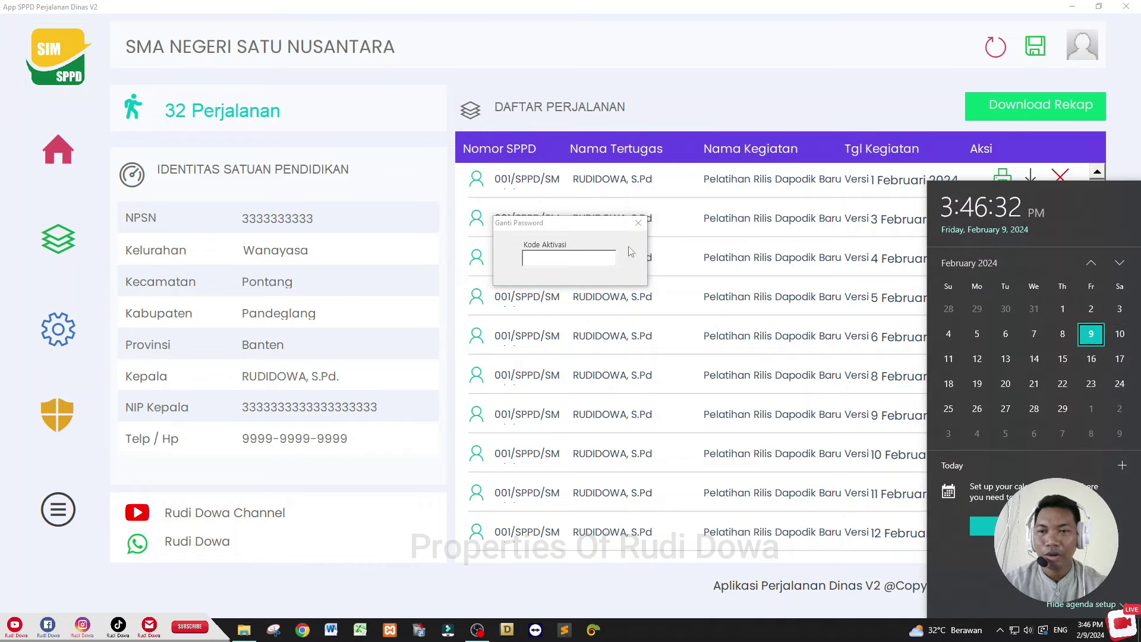
{"action": "left_click", "coordinate": [589, 254]}
{"action": "type", "text": "1"}
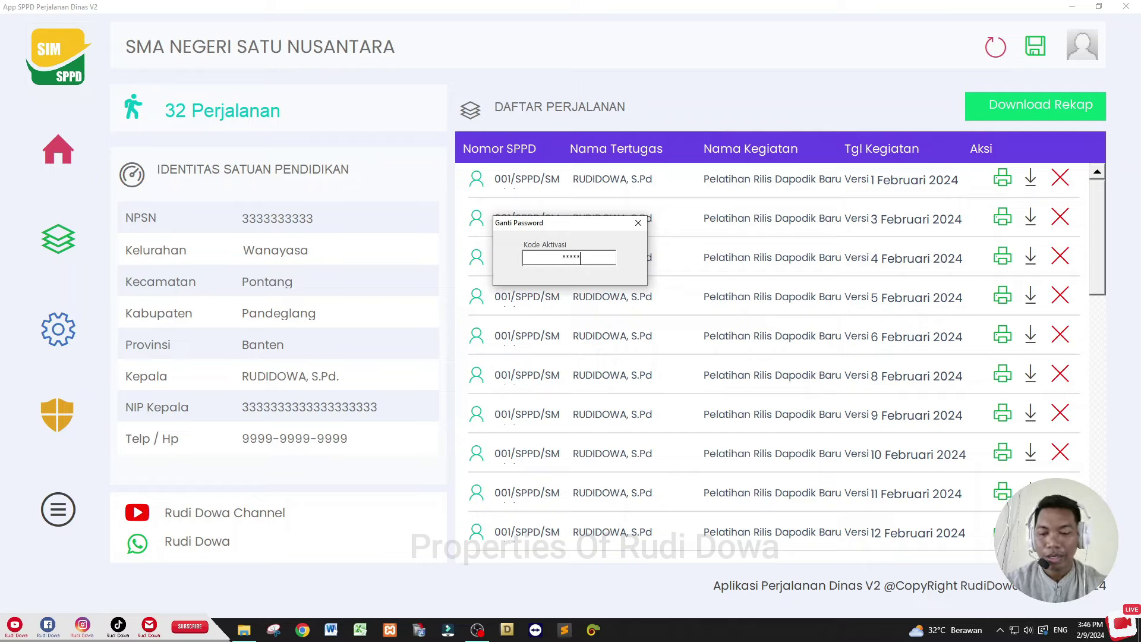
{"action": "type", "text": "11"}
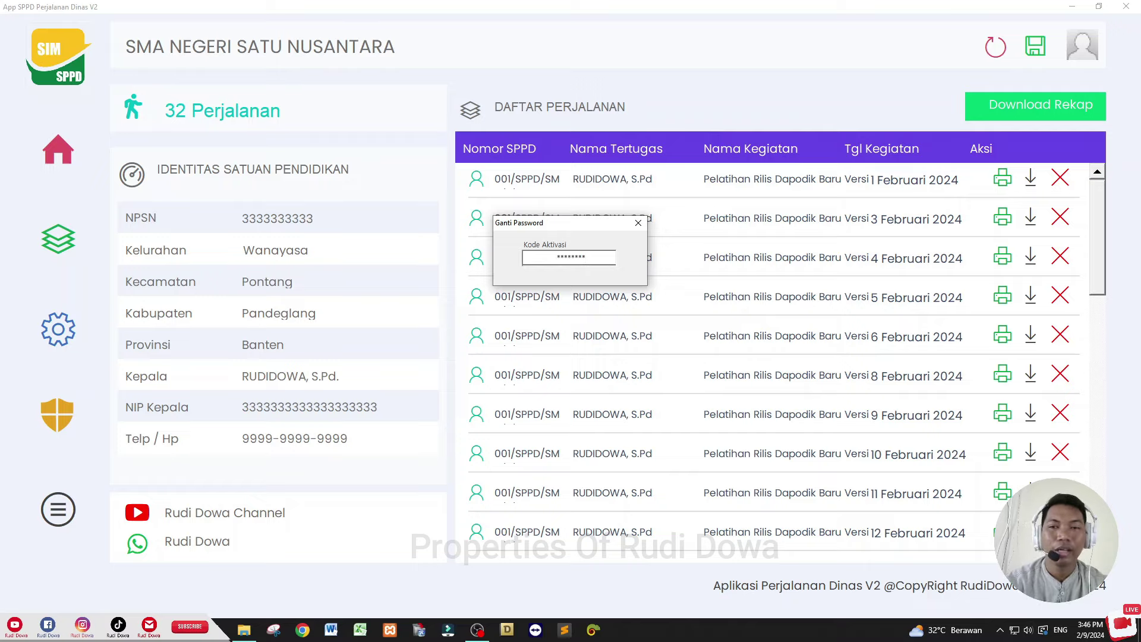
{"action": "key", "text": "Return"}
Set a new login username and verified password, then save and close SIM-SPPD.
{"action": "mouse_move", "coordinate": [584, 228]}
{"action": "left_mouse_down"}
{"action": "mouse_move", "coordinate": [552, 159]}
{"action": "mouse_move", "coordinate": [553, 174]}
{"action": "left_mouse_up"}
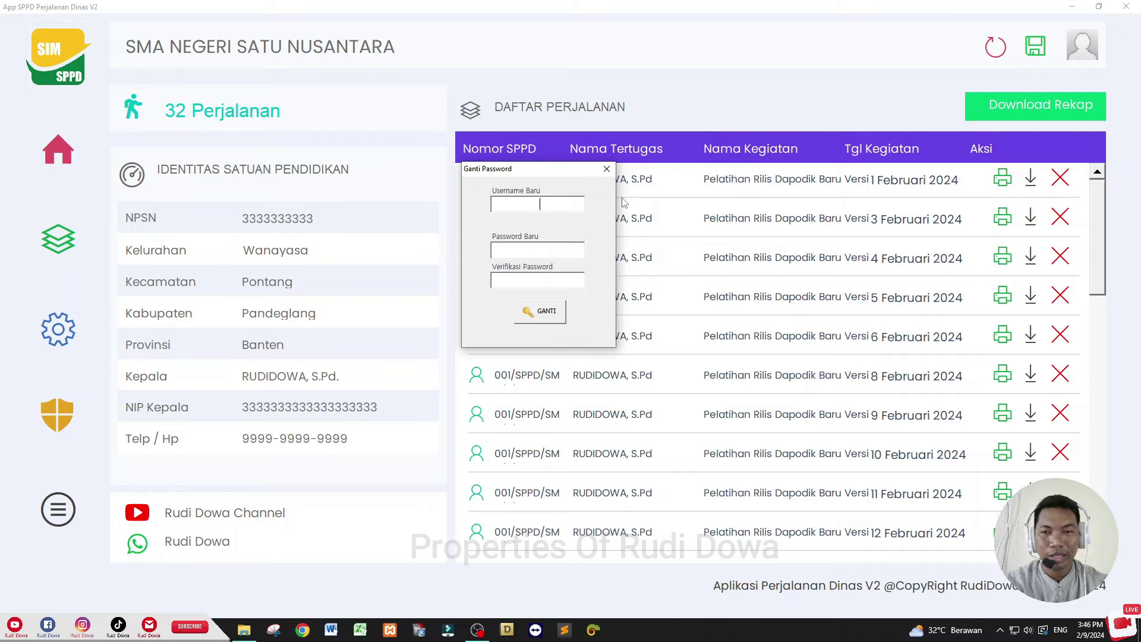
{"action": "key", "text": "Tab"}
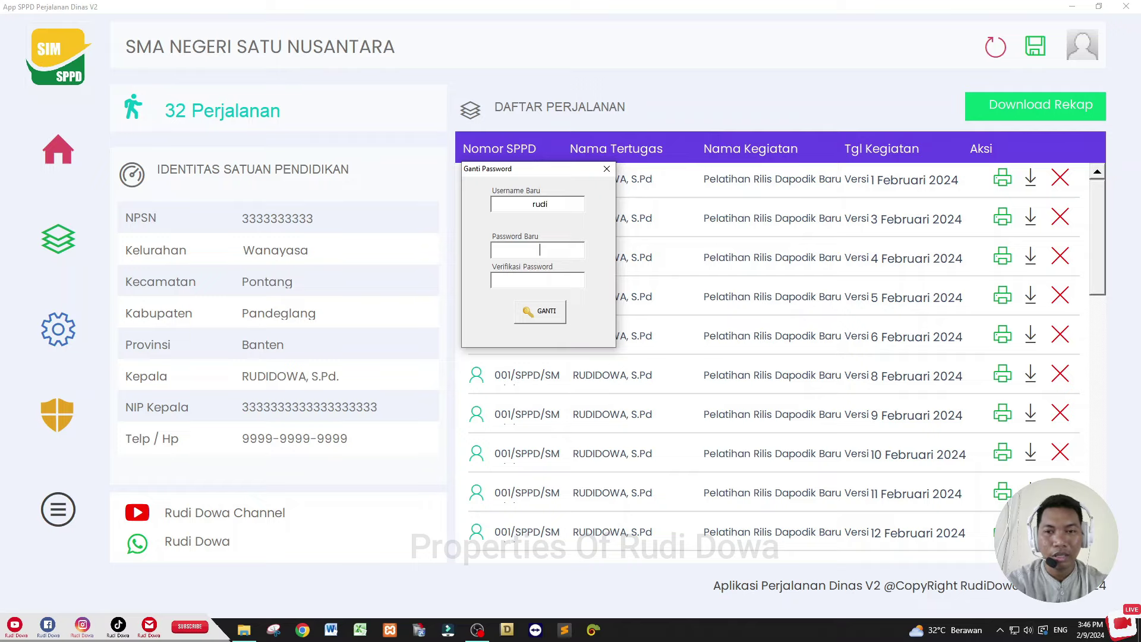
{"action": "key", "text": "Tab"}
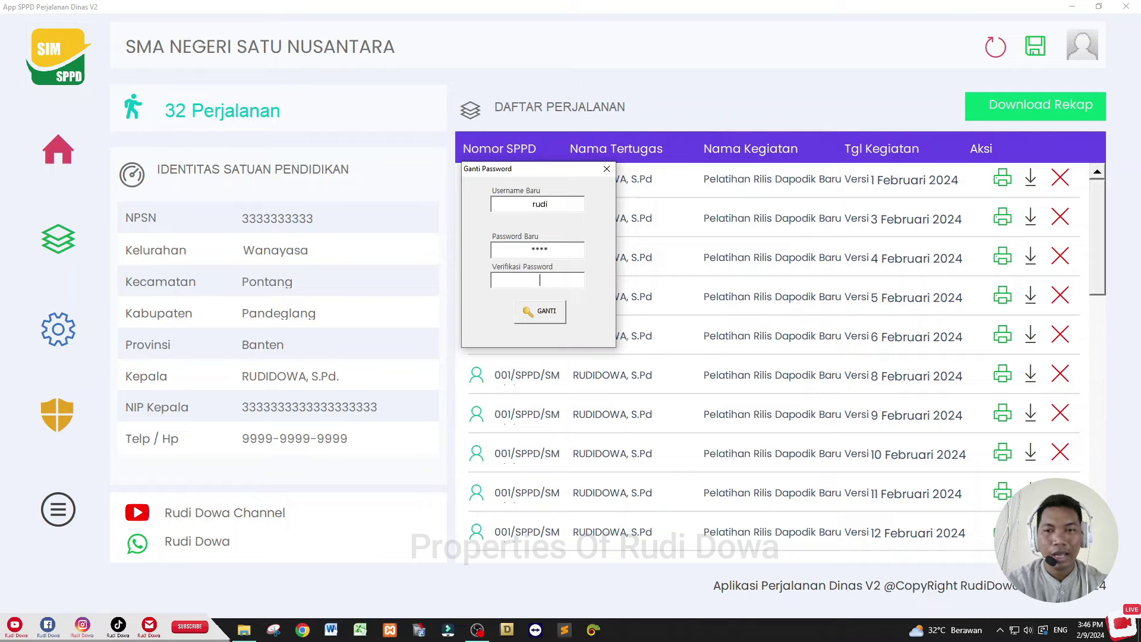
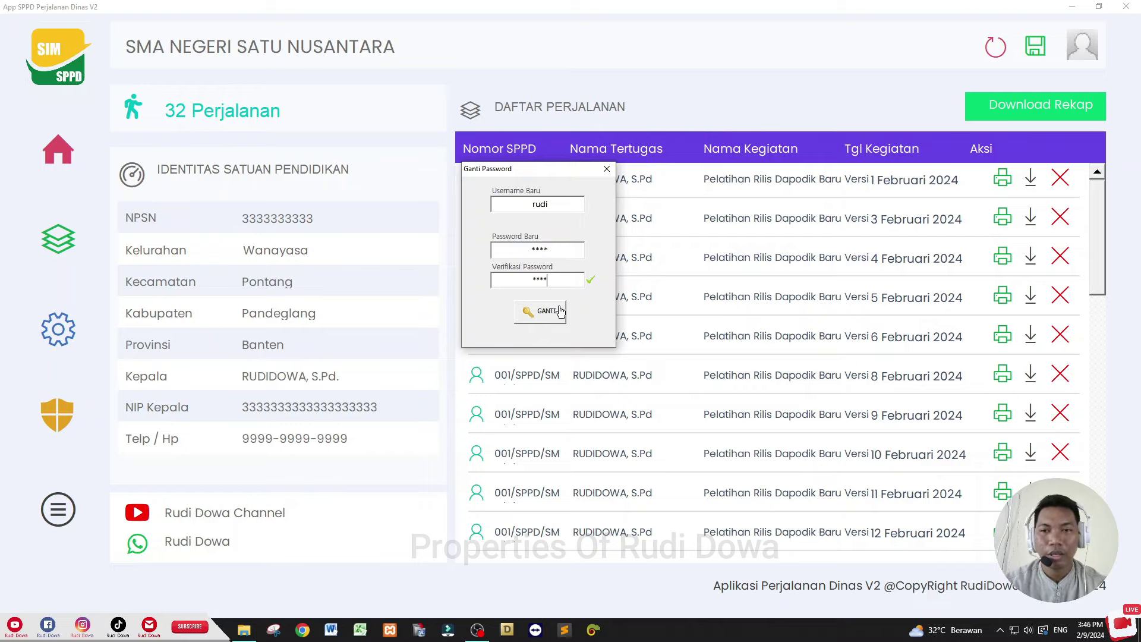
{"action": "left_click", "coordinate": [544, 316]}
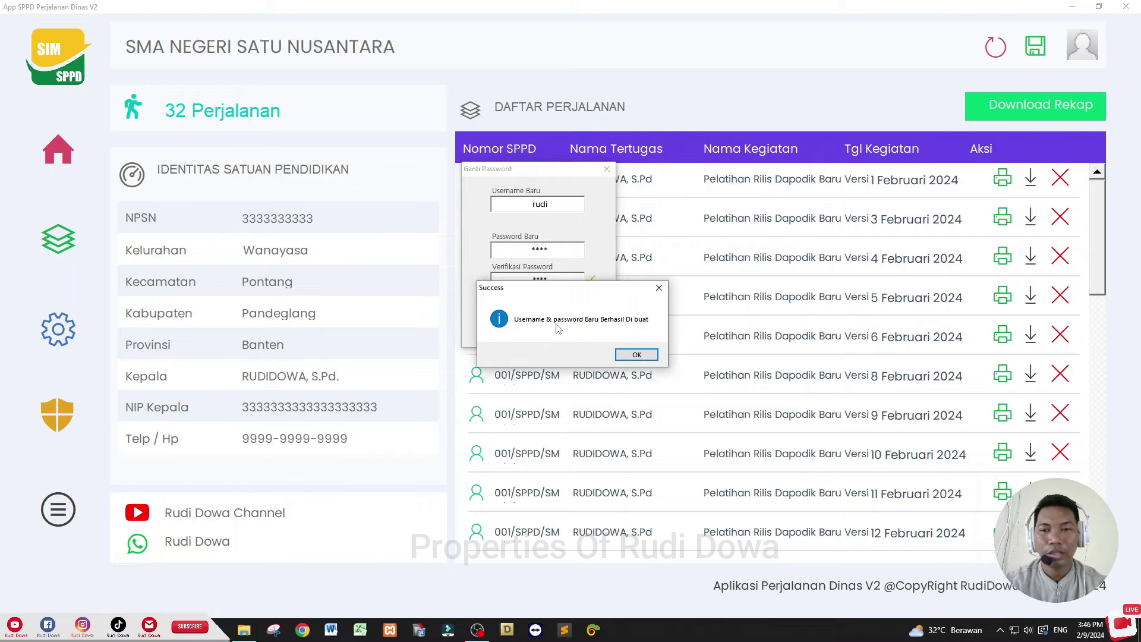
{"action": "left_click", "coordinate": [637, 355]}
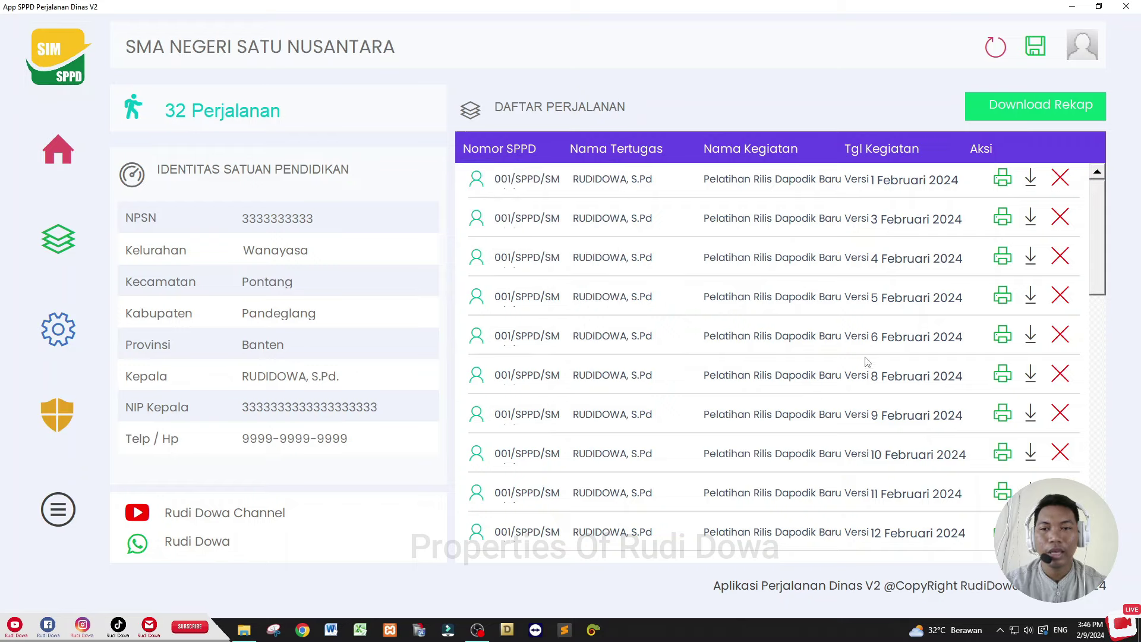
{"action": "left_click", "coordinate": [1037, 47]}
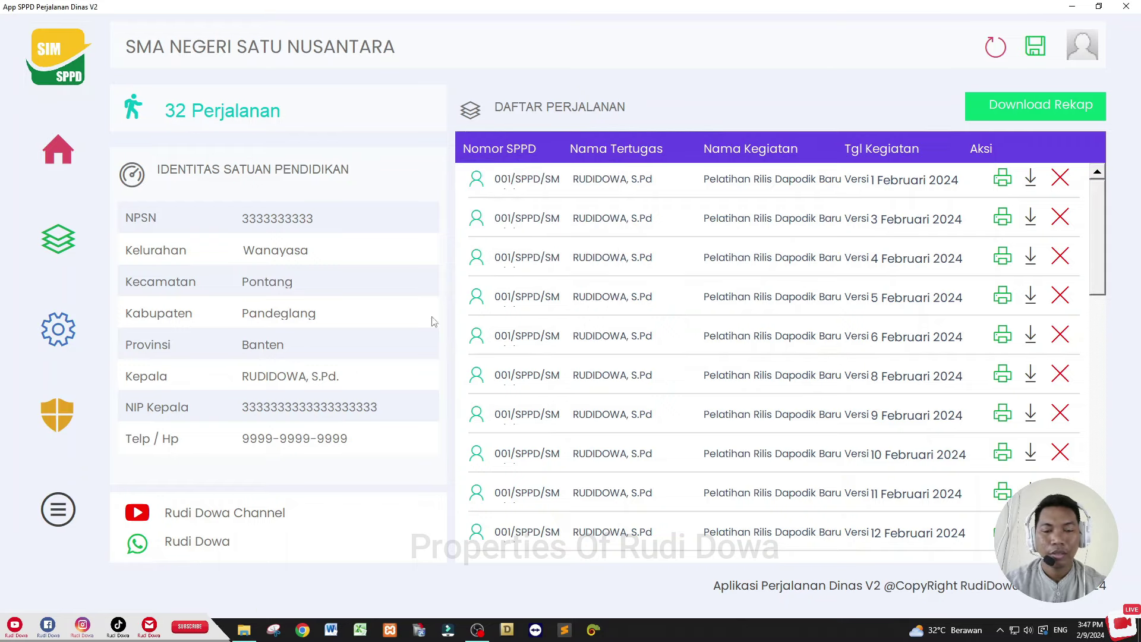
{"action": "left_click", "coordinate": [1127, 6]}
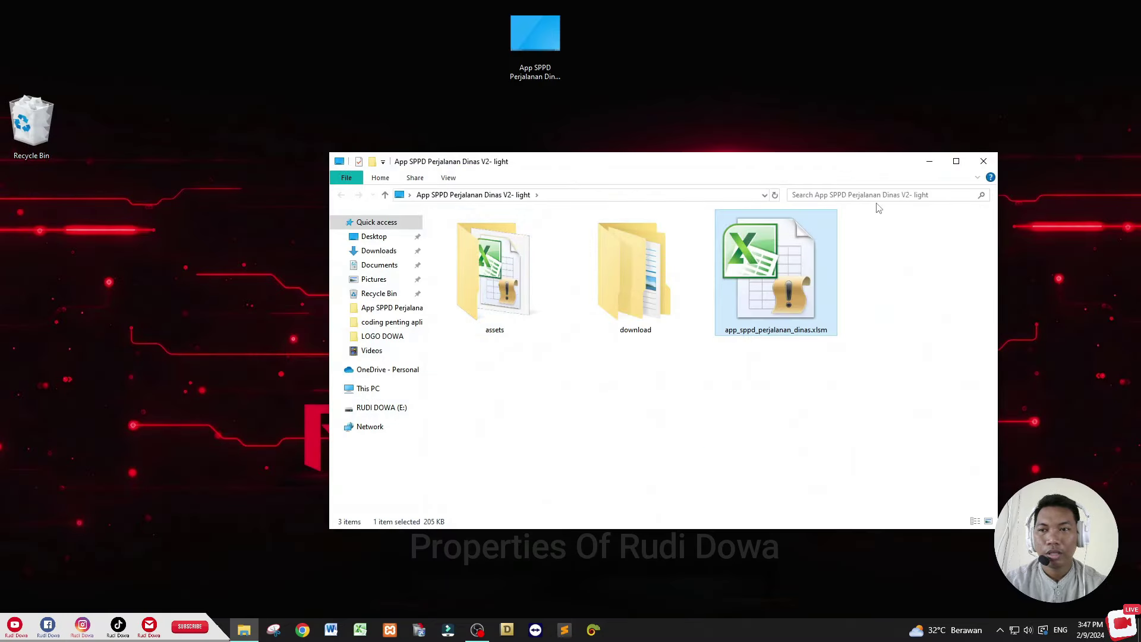
Reopen app_sppd_perjalanan_dinas.xlsm, log in with the new credentials, then close it.
{"action": "double_click", "coordinate": [794, 289]}
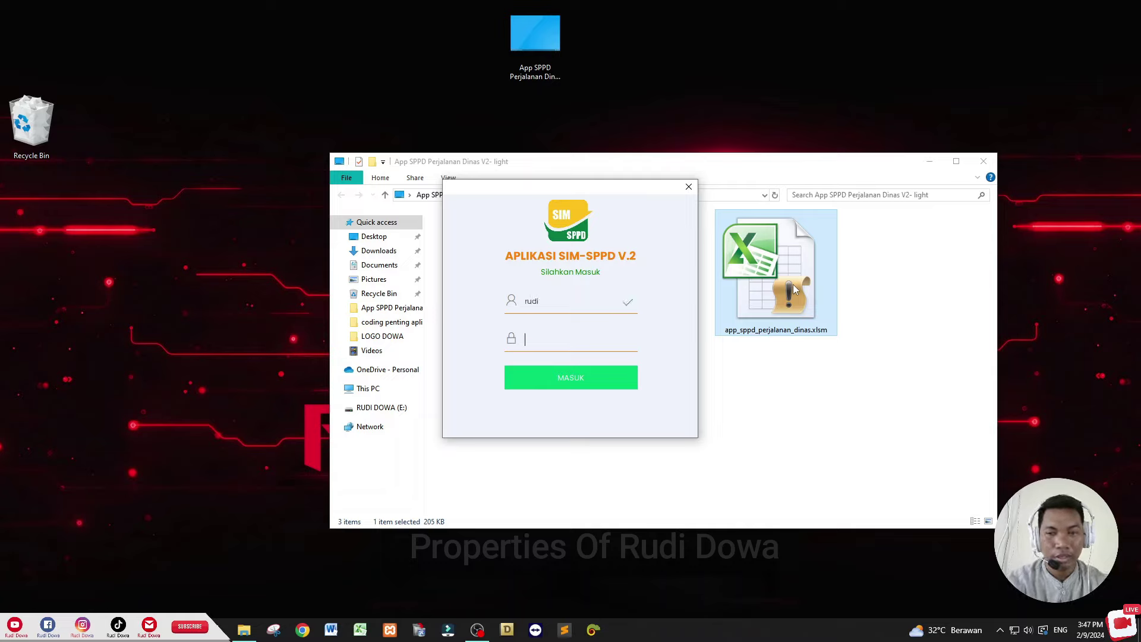
{"action": "type", "text": "4"}
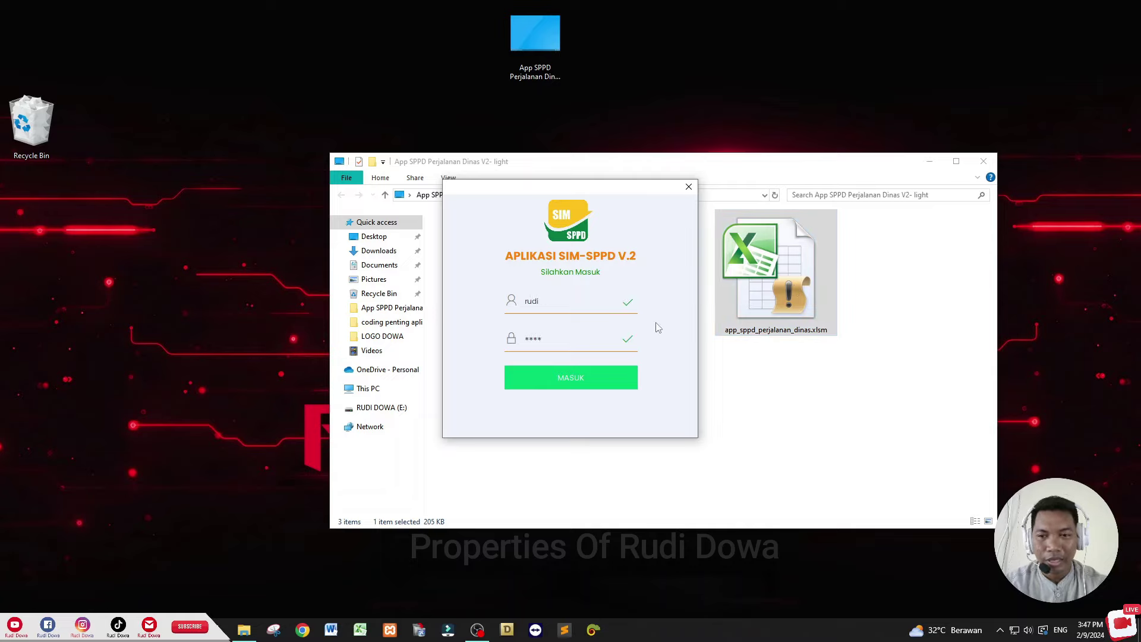
{"action": "left_click", "coordinate": [611, 381]}
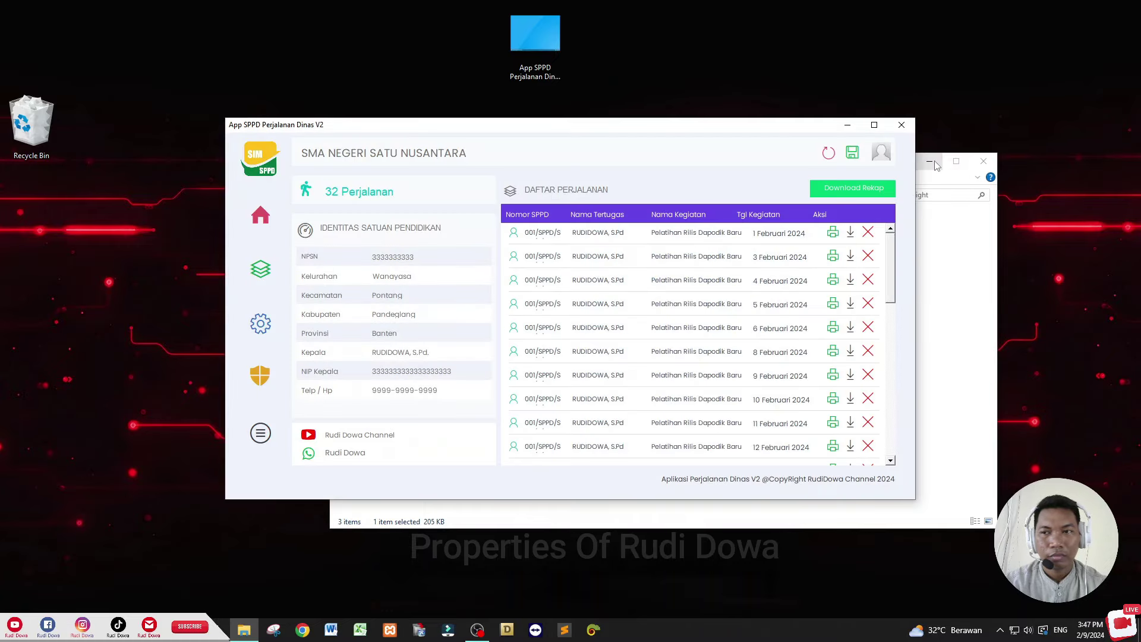
{"action": "left_click", "coordinate": [874, 126]}
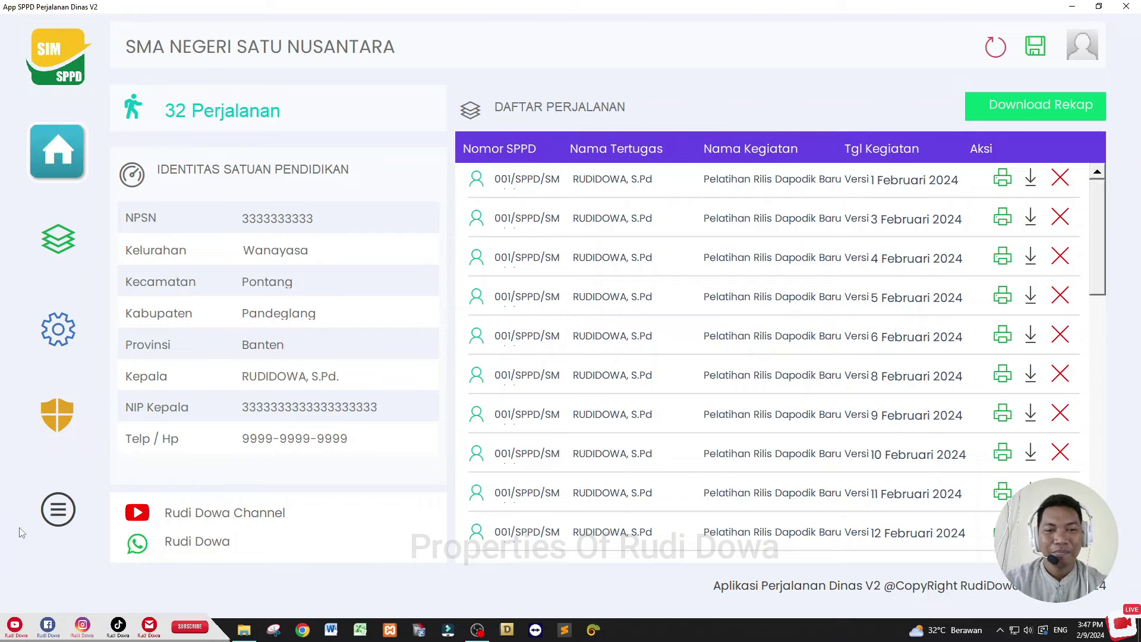
{"action": "left_click", "coordinate": [1126, 7]}
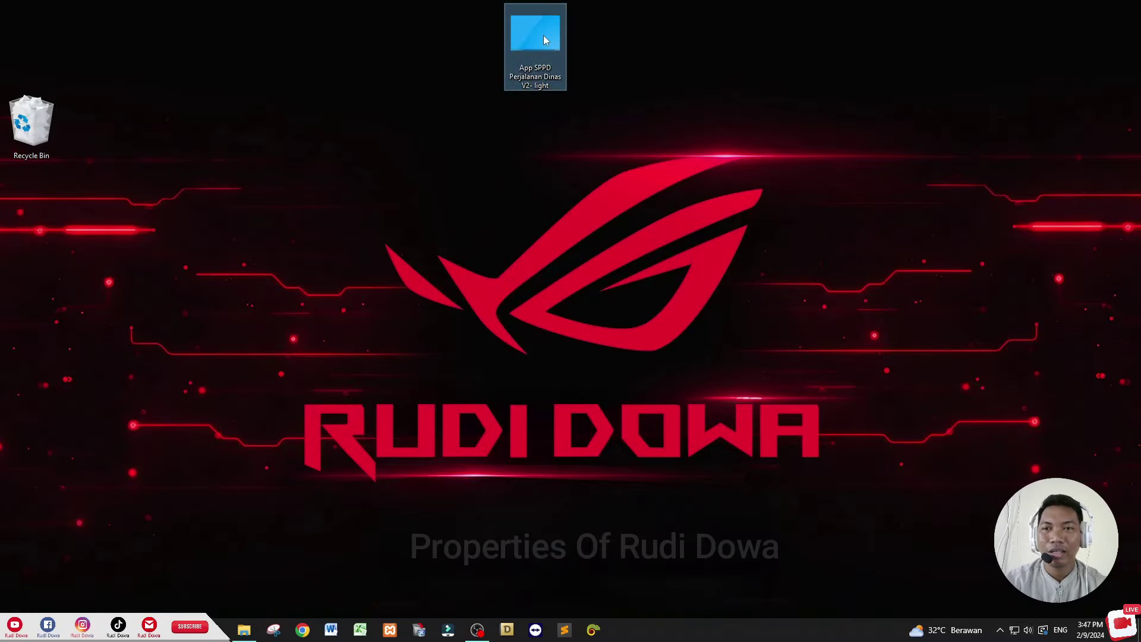
Open the exported SPPD PDF from download › sppd in Chrome.
{"action": "double_click", "coordinate": [543, 34]}
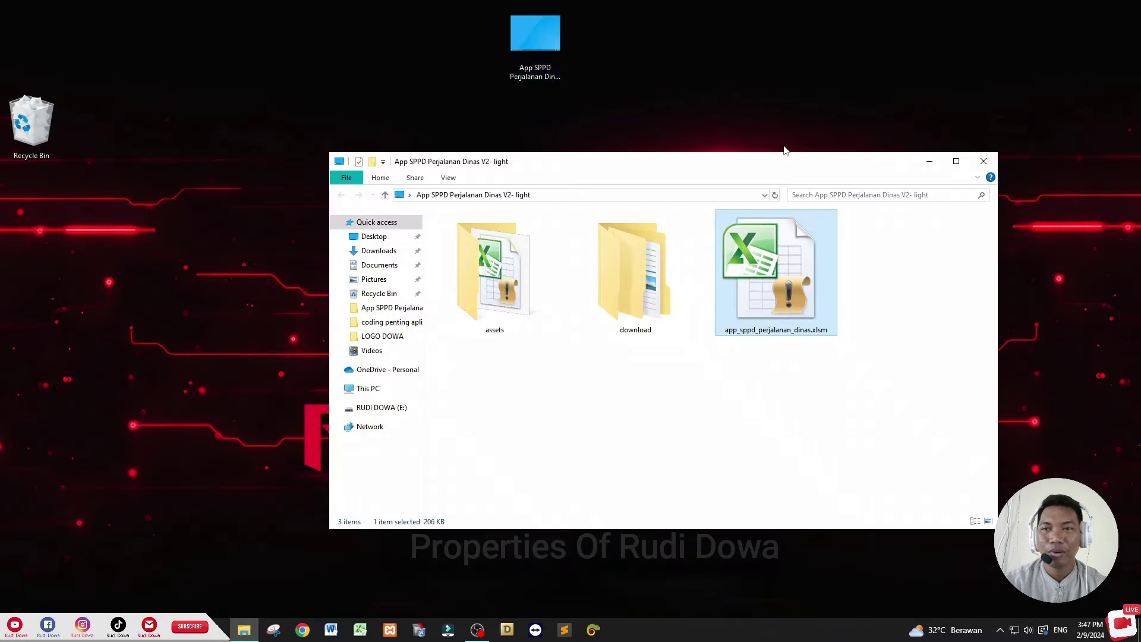
{"action": "left_click", "coordinate": [957, 159]}
{"action": "double_click", "coordinate": [294, 119]}
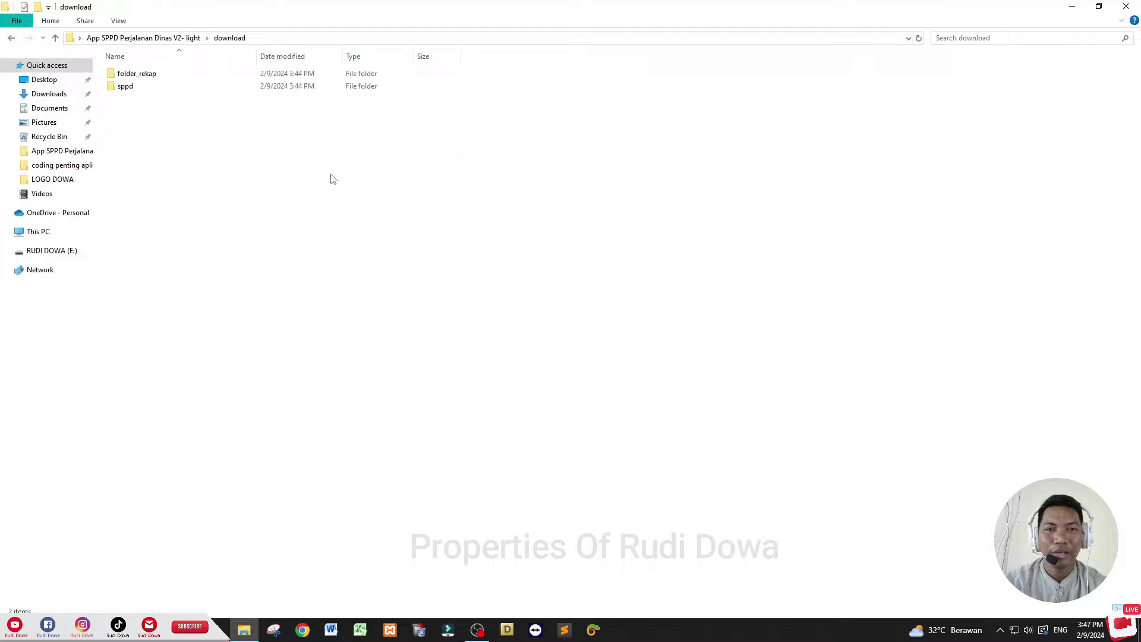
{"action": "scroll", "coordinate": [262, 208], "scroll_direction": "up", "scroll_amount": 5, "text": "ctrl"}
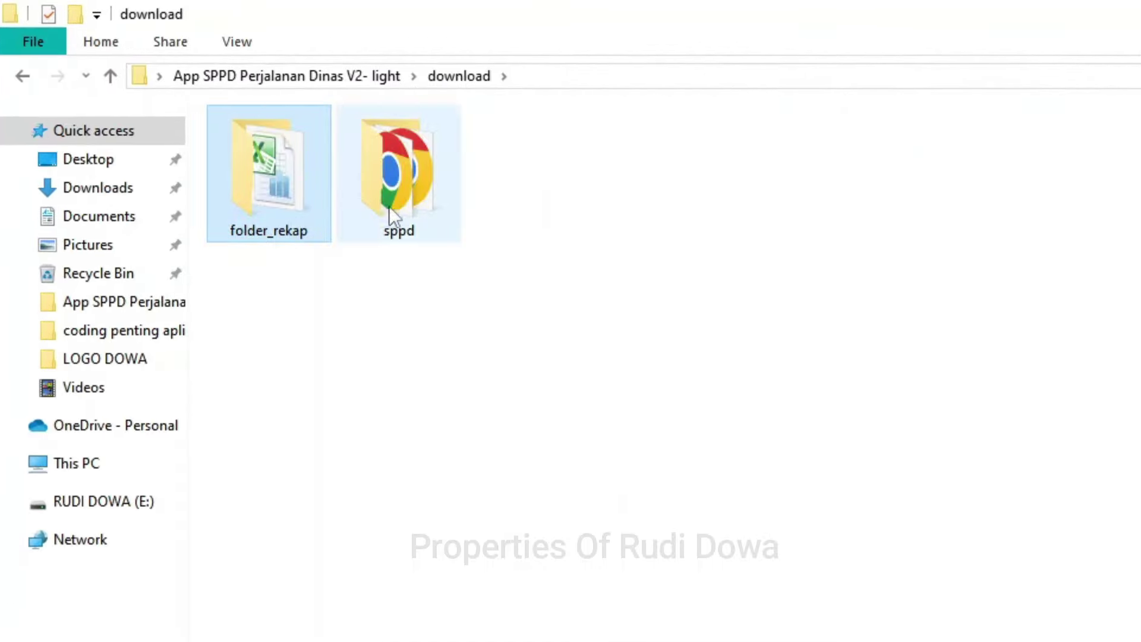
{"action": "left_click", "coordinate": [381, 238]}
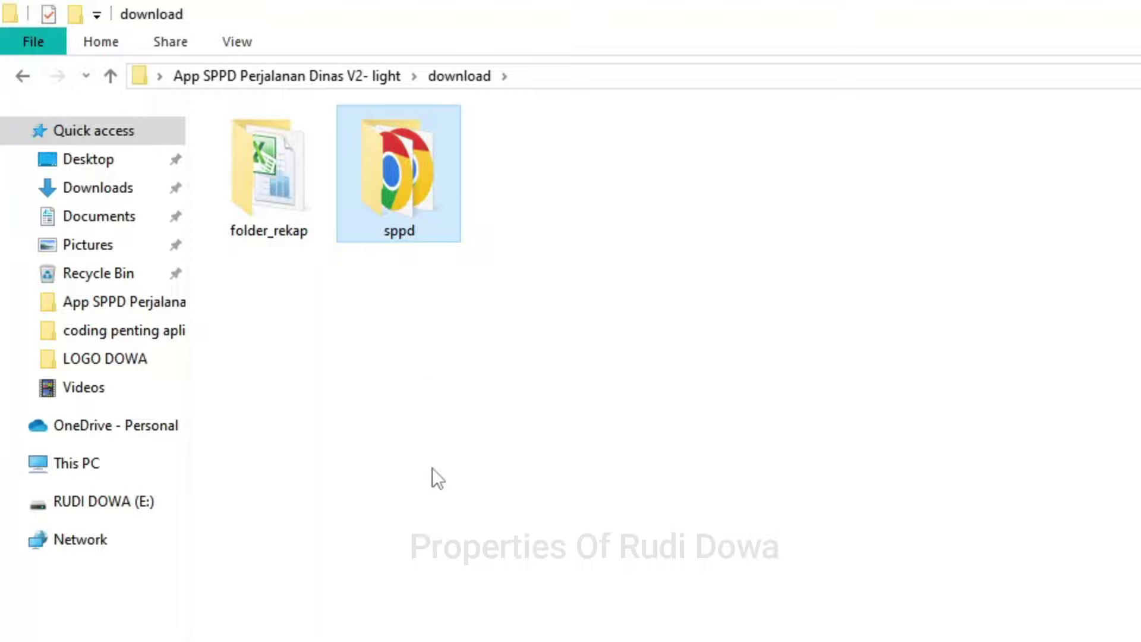
{"action": "double_click", "coordinate": [412, 169]}
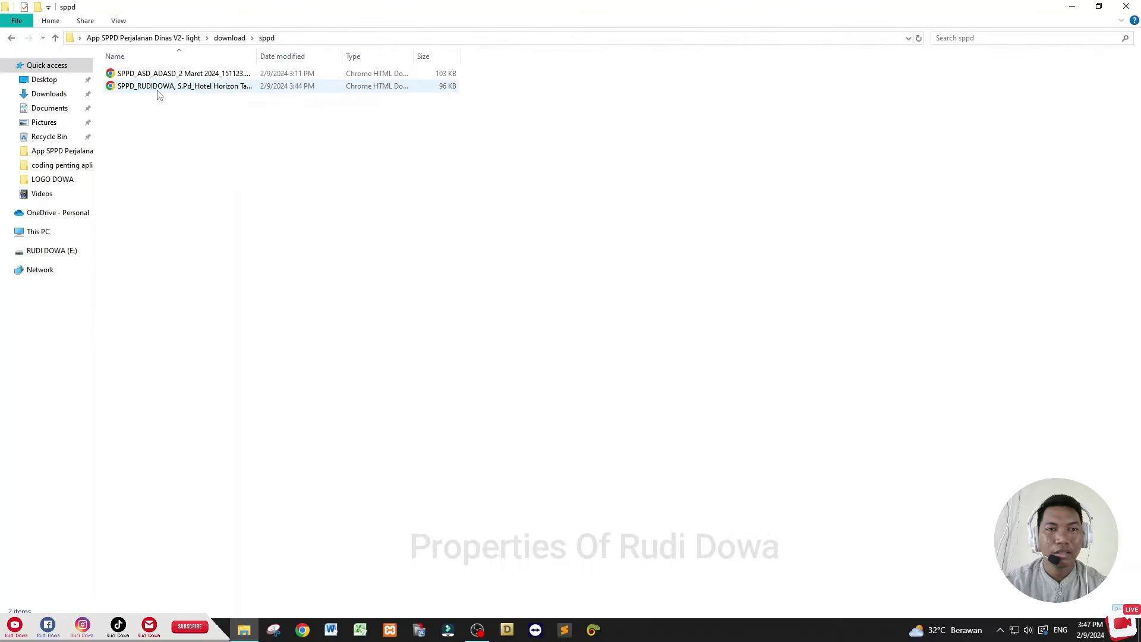
{"action": "double_click", "coordinate": [279, 132]}
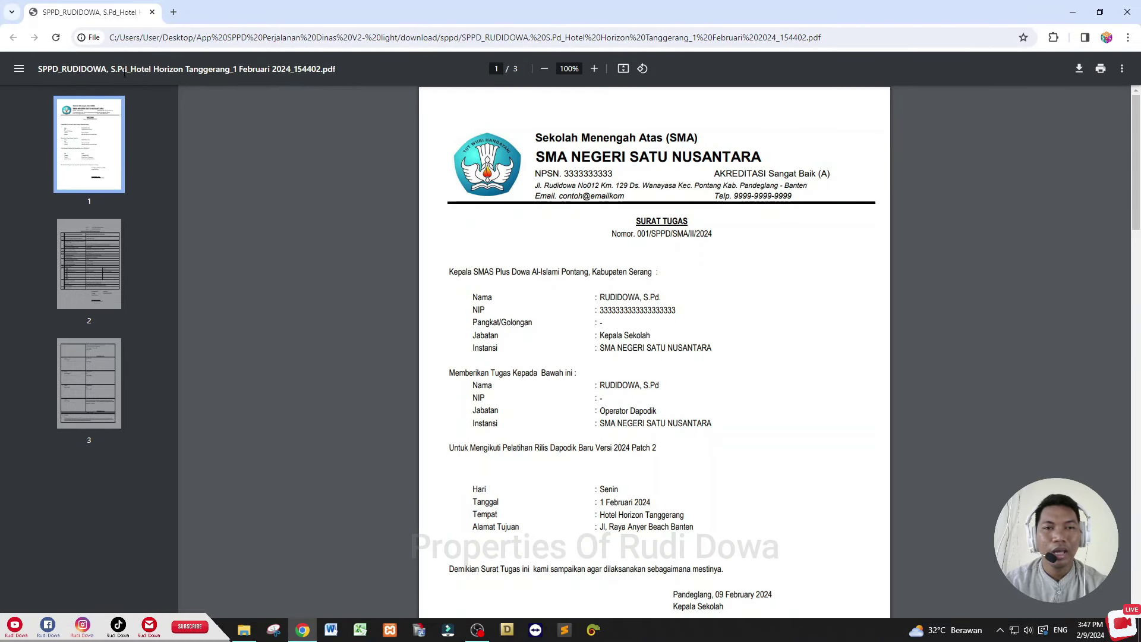
Scroll through all three pages of the SPPD PDF, then close Chrome.
{"action": "double_click", "coordinate": [124, 70]}
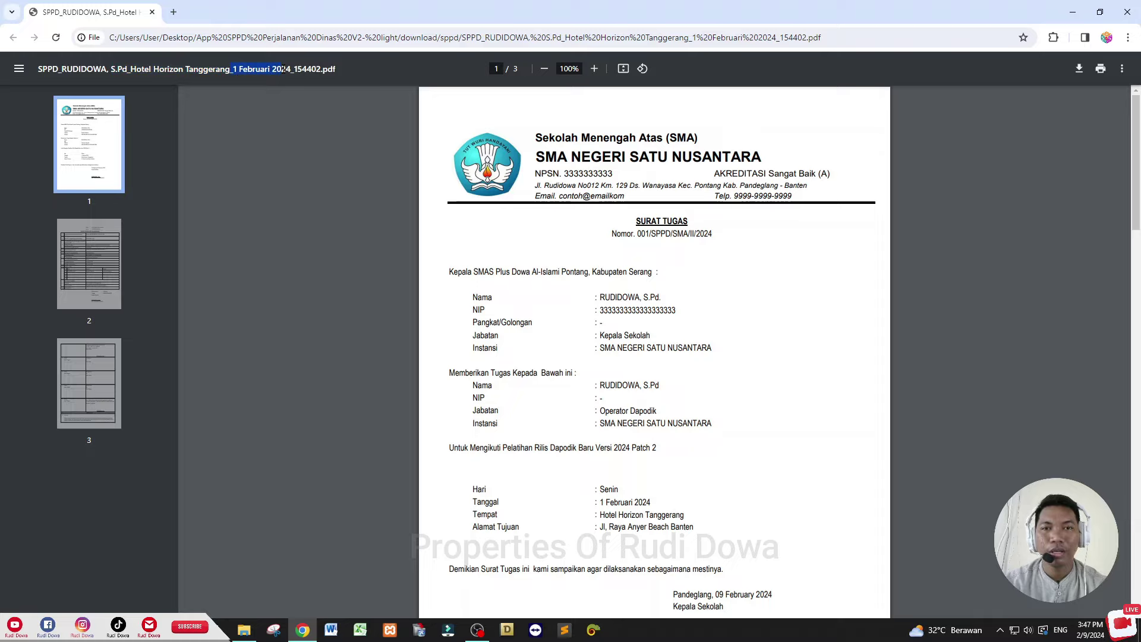
{"action": "left_click", "coordinate": [748, 364]}
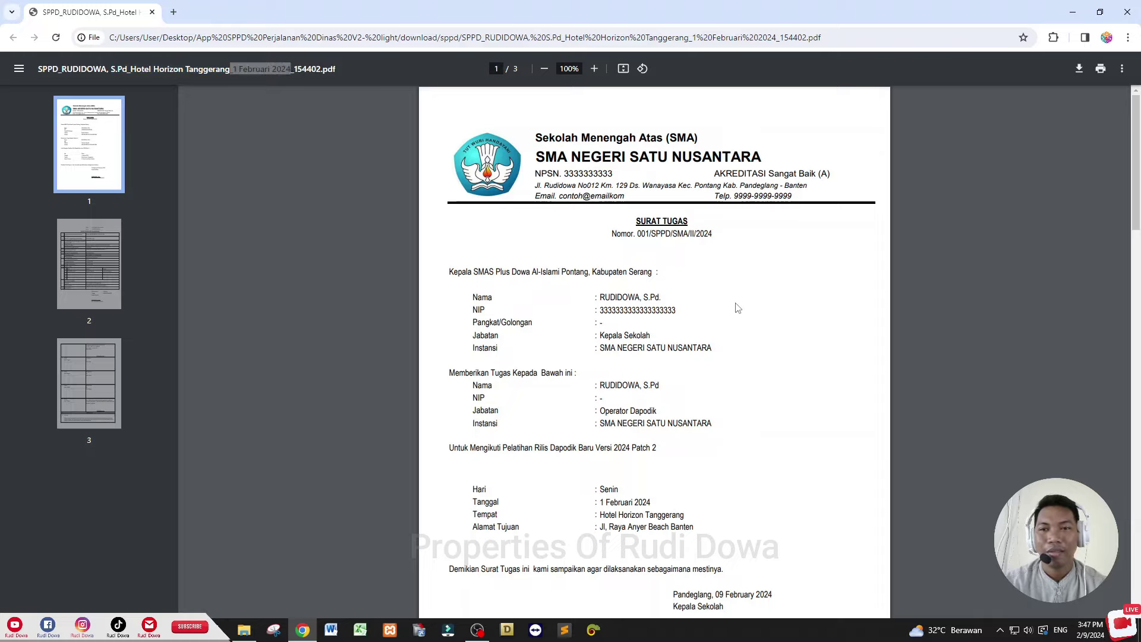
{"action": "scroll", "coordinate": [563, 395], "scroll_direction": "down", "scroll_amount": 5}
{"action": "scroll", "coordinate": [560, 399], "scroll_direction": "down", "scroll_amount": 7}
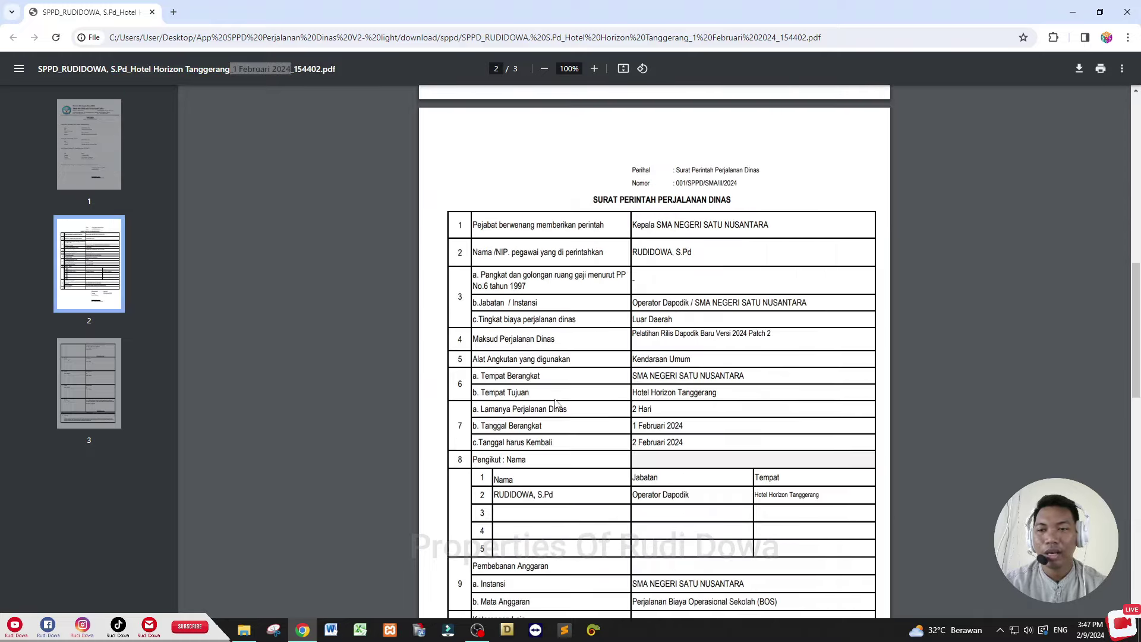
{"action": "scroll", "coordinate": [557, 404], "scroll_direction": "down", "scroll_amount": 5}
{"action": "scroll", "coordinate": [557, 404], "scroll_direction": "down", "scroll_amount": 5}
{"action": "scroll", "coordinate": [557, 404], "scroll_direction": "down", "scroll_amount": 5}
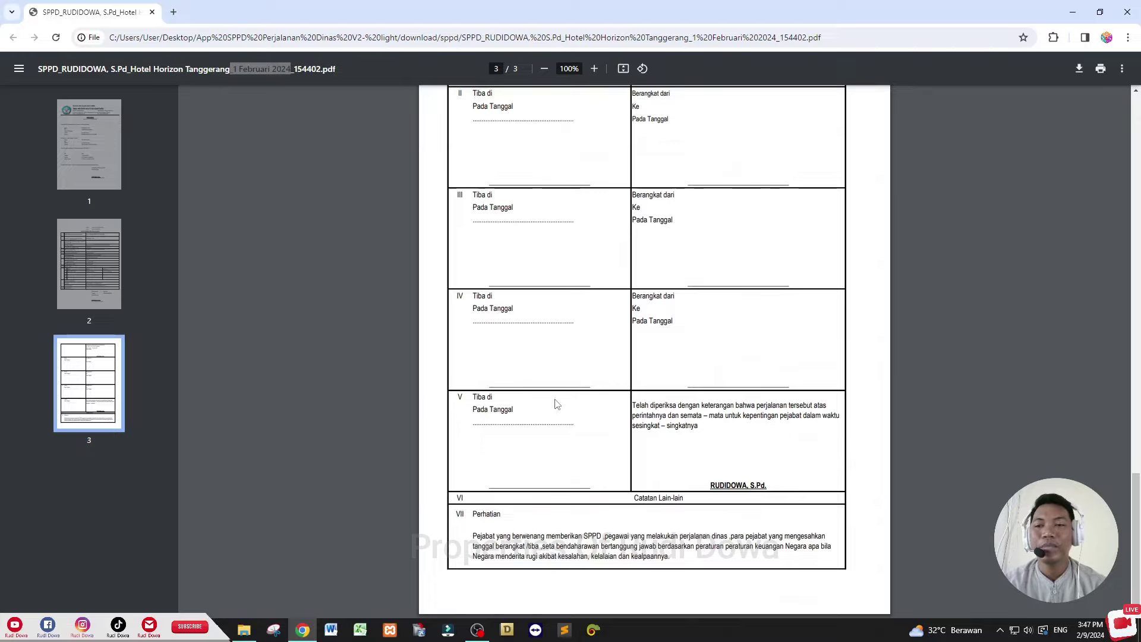
{"action": "left_click", "coordinate": [1127, 12]}
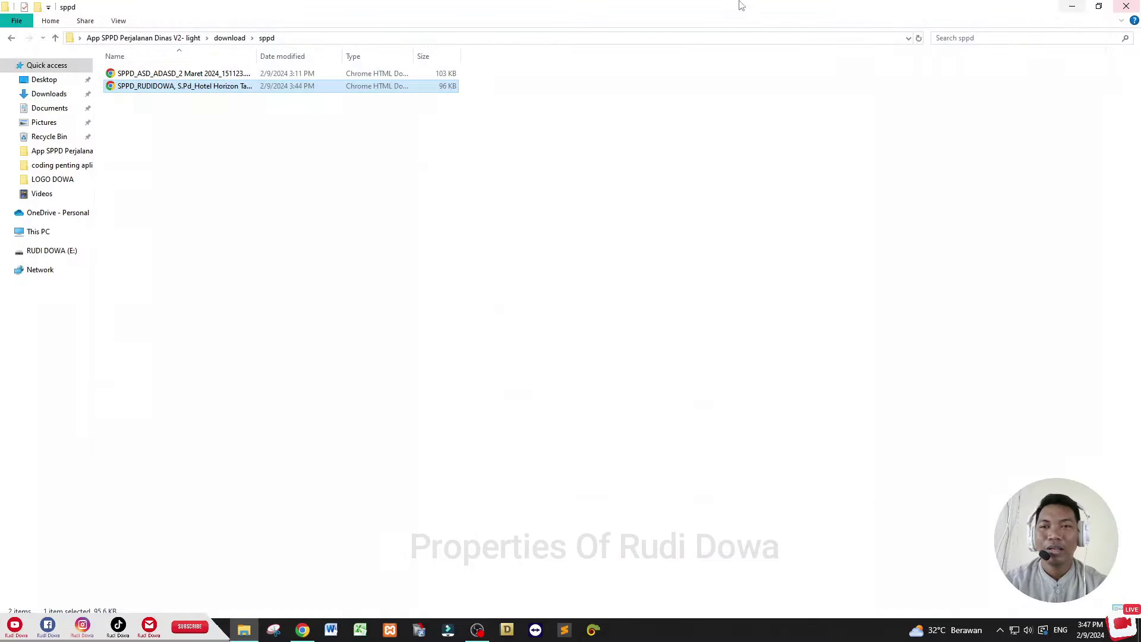
Go back to download and open Rekap_09-02-2024_154456.xlsx from folder_rekap.
{"action": "left_click", "coordinate": [229, 37]}
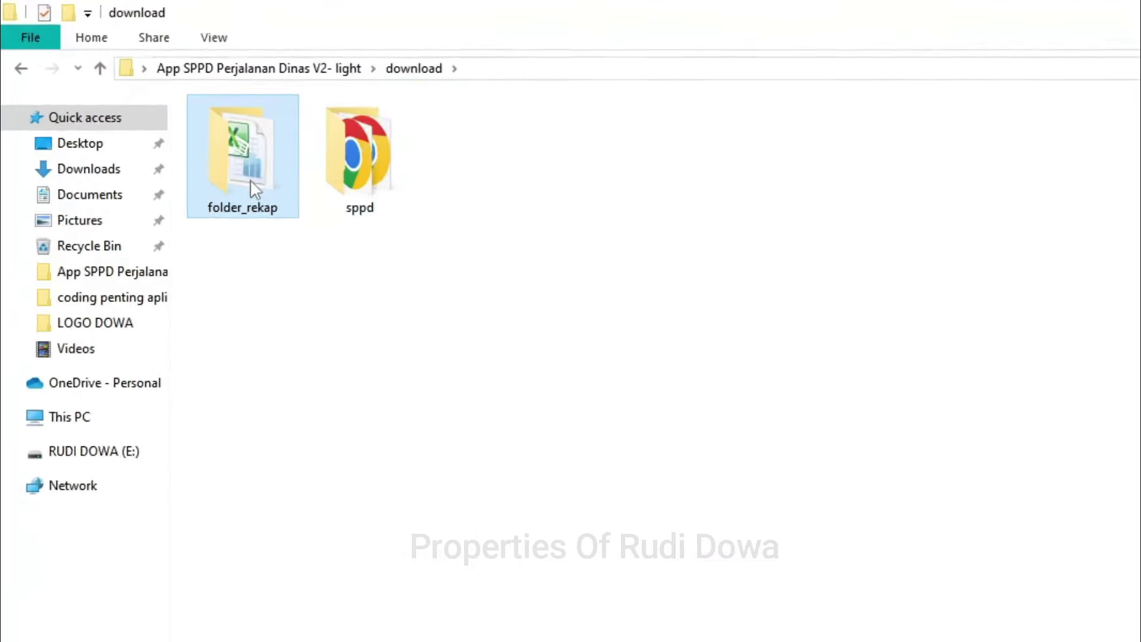
{"action": "double_click", "coordinate": [251, 179]}
{"action": "left_click", "coordinate": [280, 149]}
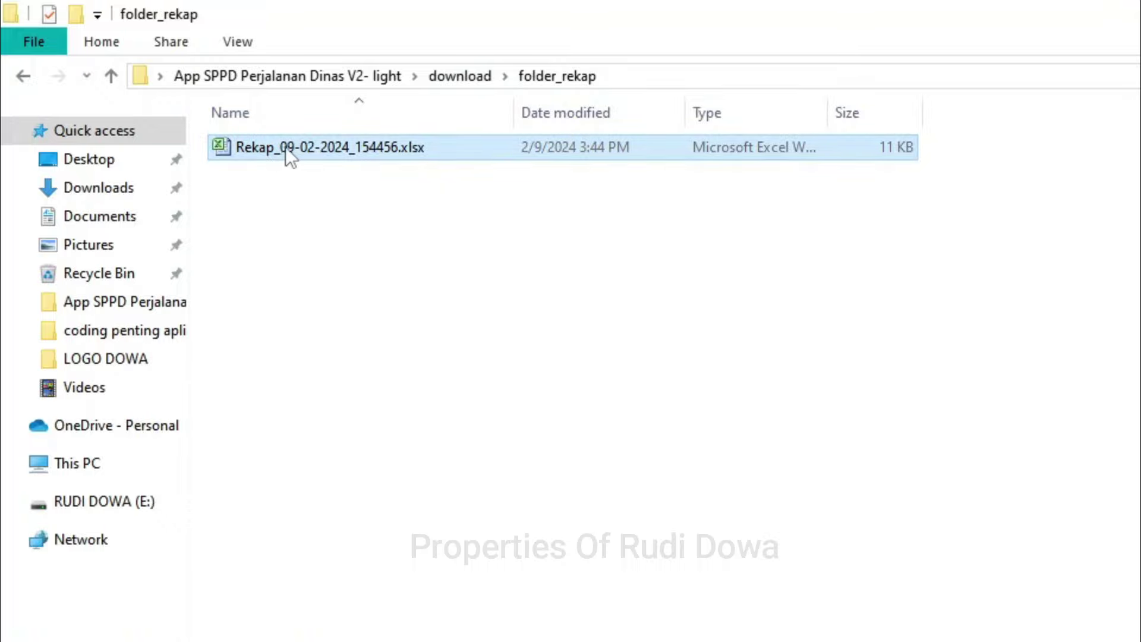
{"action": "mouse_move", "coordinate": [321, 152]}
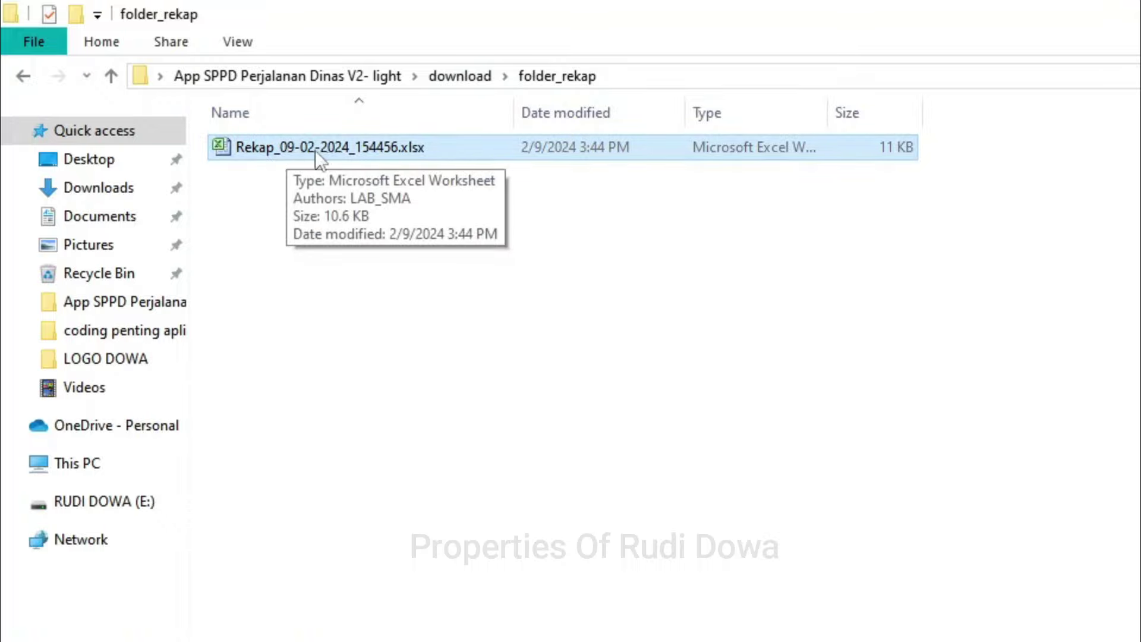
{"action": "double_click", "coordinate": [383, 147]}
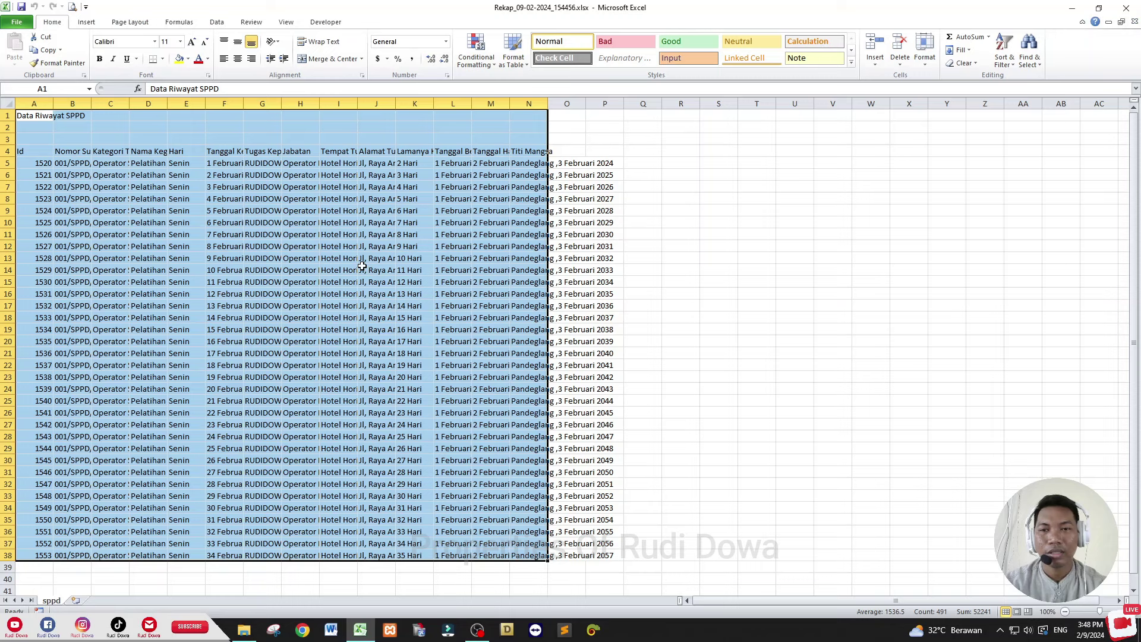
Select the whole recap sheet and AutoFit every column to its contents.
{"action": "left_click", "coordinate": [832, 233]}
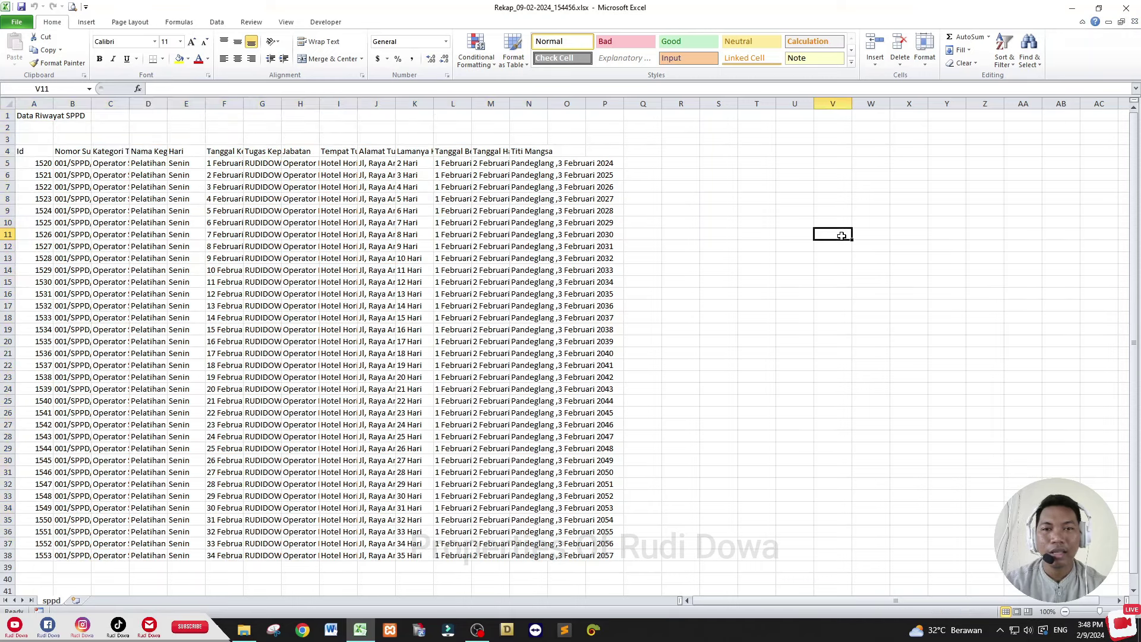
{"action": "left_click", "coordinate": [7, 104]}
{"action": "left_click_drag", "start_coordinate": [585, 104], "coordinate": [583, 101]}
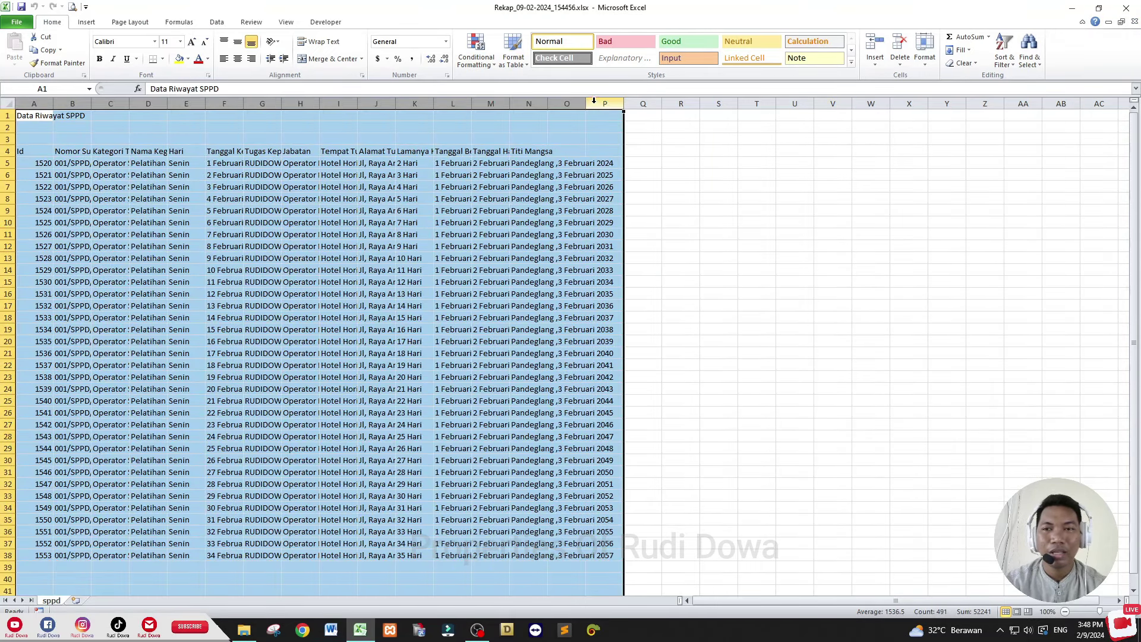
{"action": "double_click", "coordinate": [585, 104]}
{"action": "left_click", "coordinate": [212, 270]}
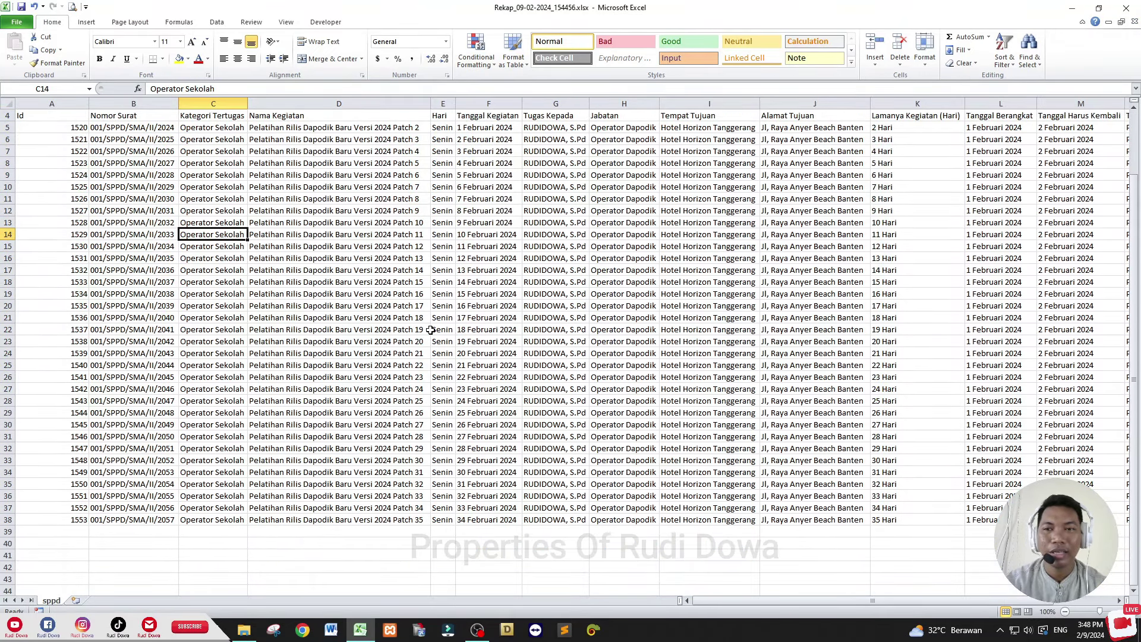
Check the activity and assignee cells in the trip rows, then close the workbook.
{"action": "left_click", "coordinate": [293, 340]}
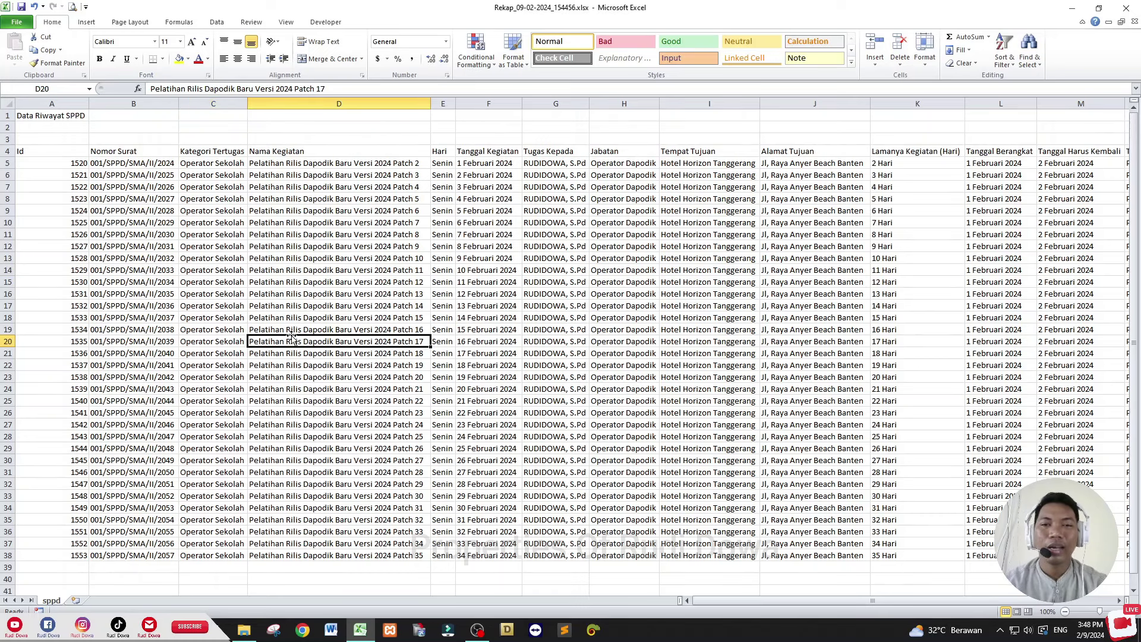
{"action": "left_click", "coordinate": [556, 352]}
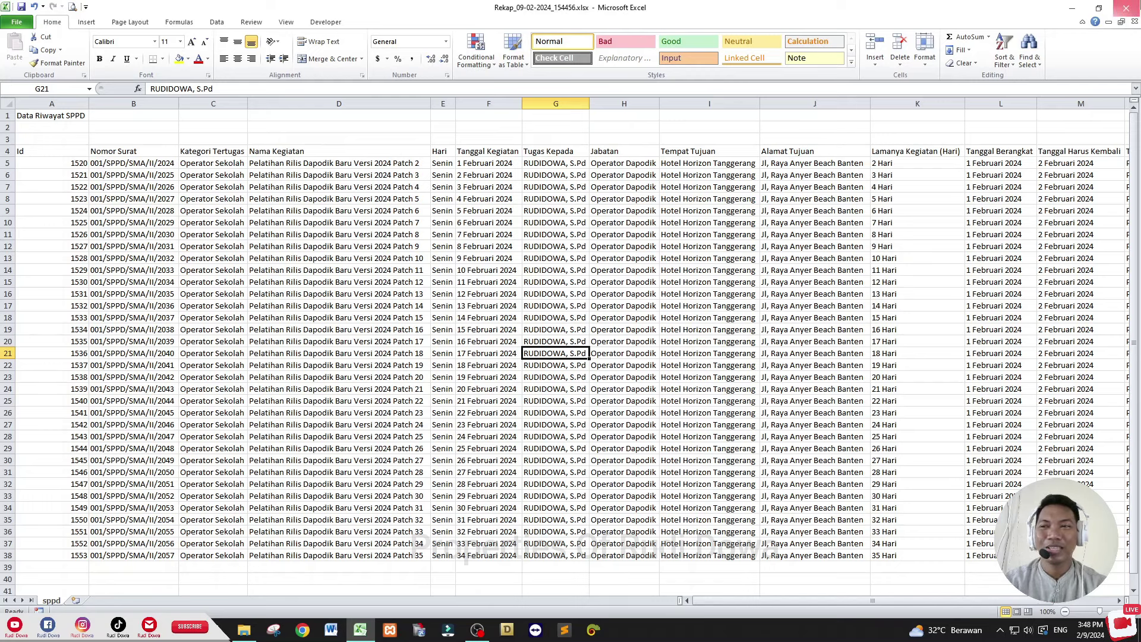
{"action": "left_click", "coordinate": [1126, 8]}
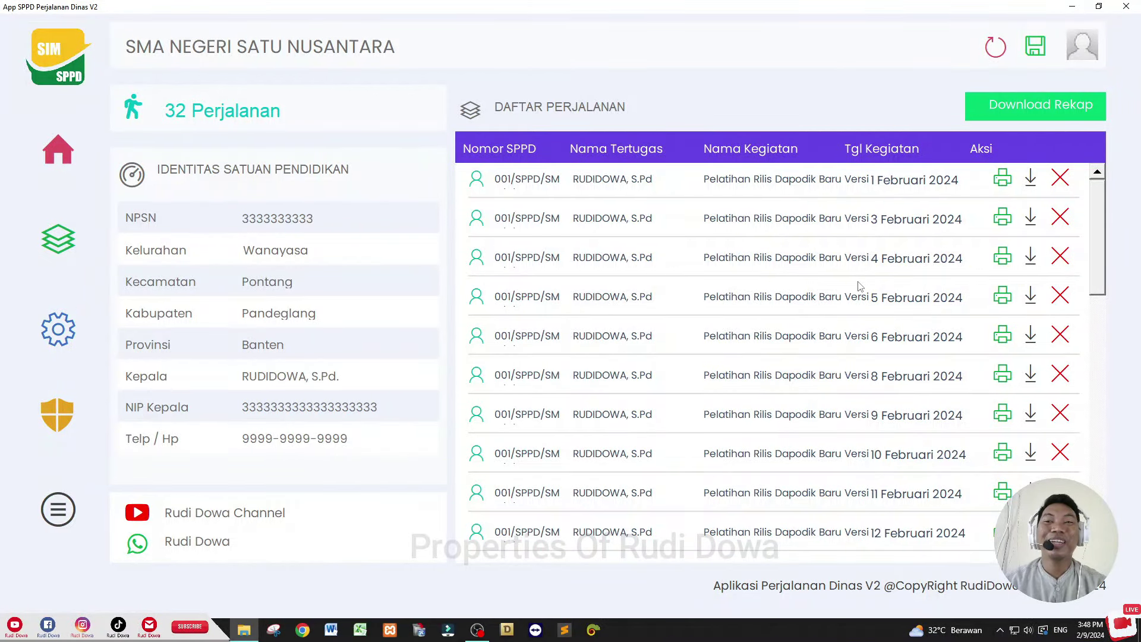